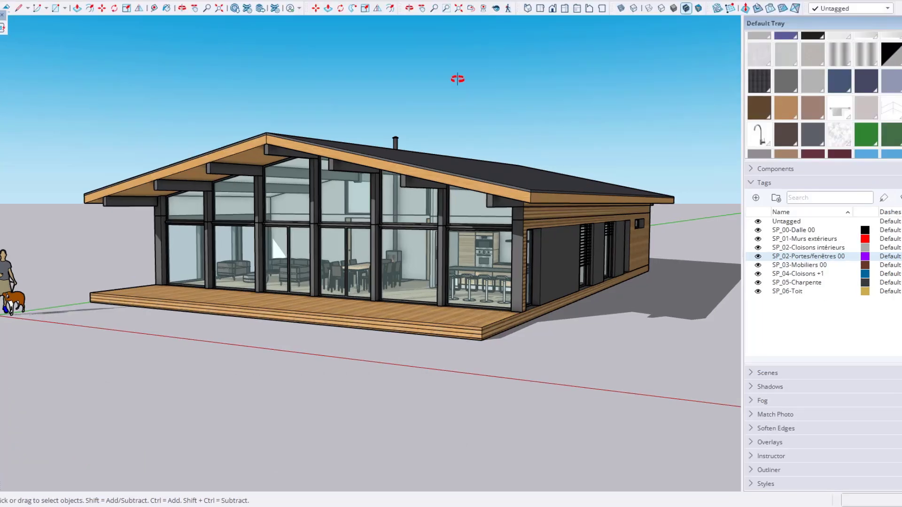
middle_drag(455, 80, 468, 84)
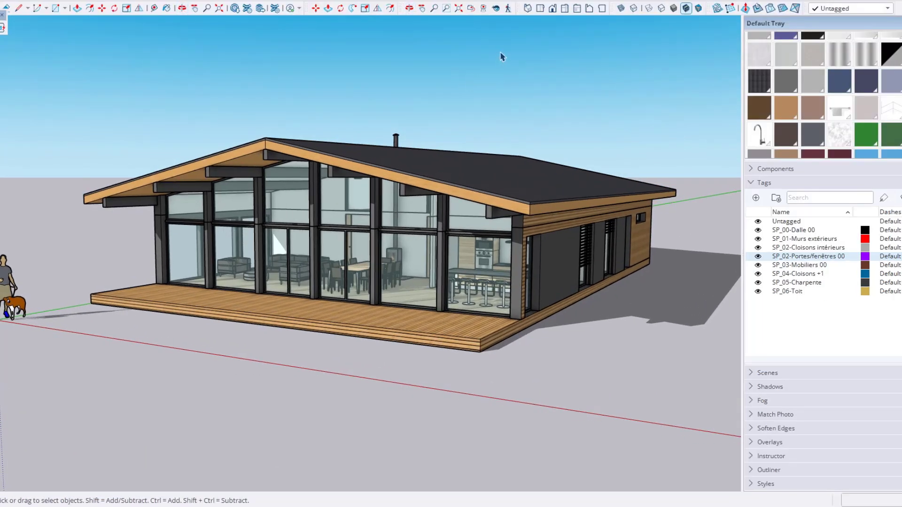
mouse_move(526, 162)
middle_down()
mouse_move(528, 135)
mouse_move(526, 146)
middle_up()
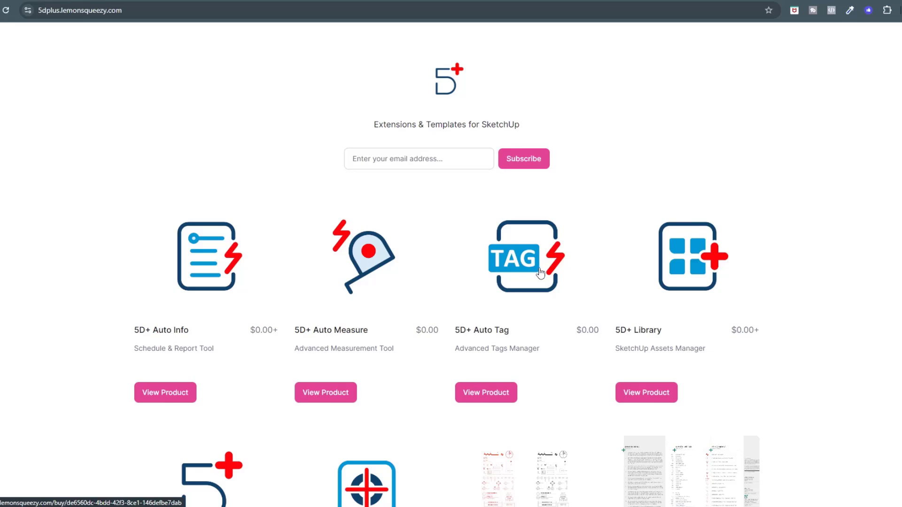
Step: Browse the extensions offered in the 5D+ web store and pick the 5D+ Auto Tag product
scroll(578, 242, down, 4)
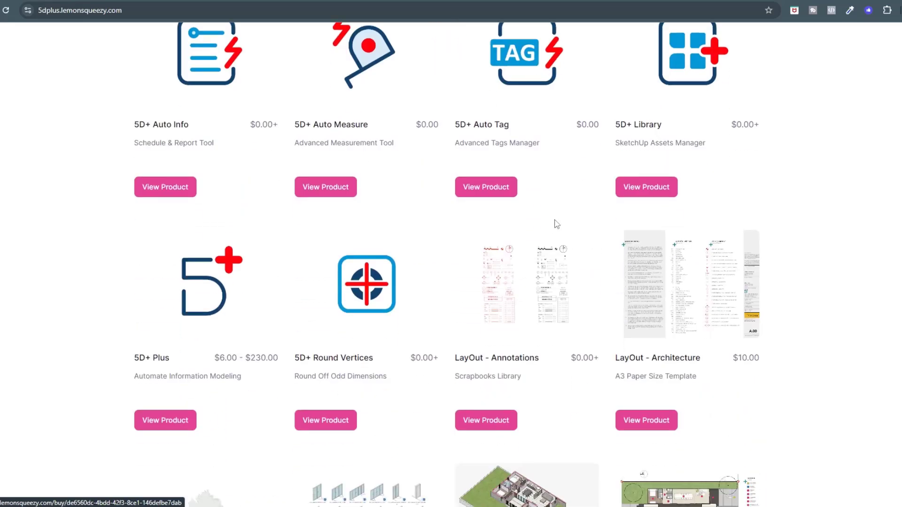
scroll(556, 224, up, 2)
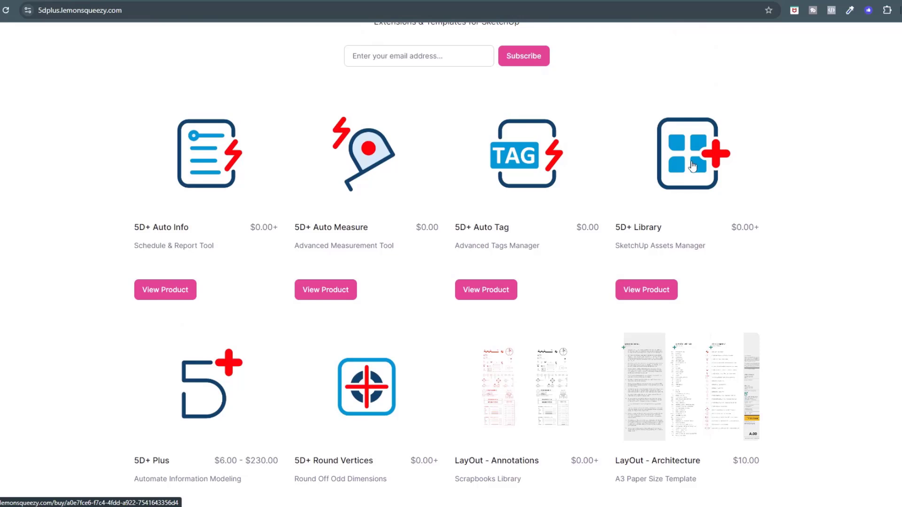
click(535, 181)
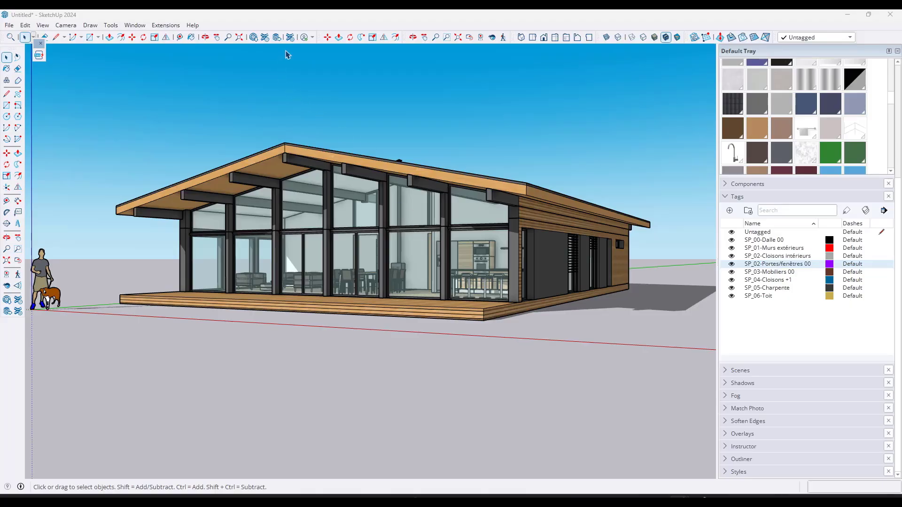
Step: Check the installed extensions in SketchUp's Extension Manager, then close it
click(291, 38)
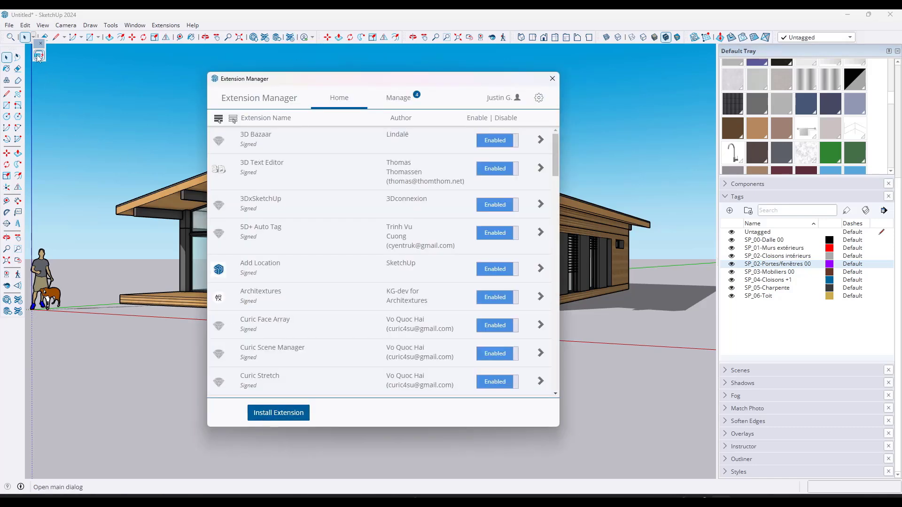
click(553, 79)
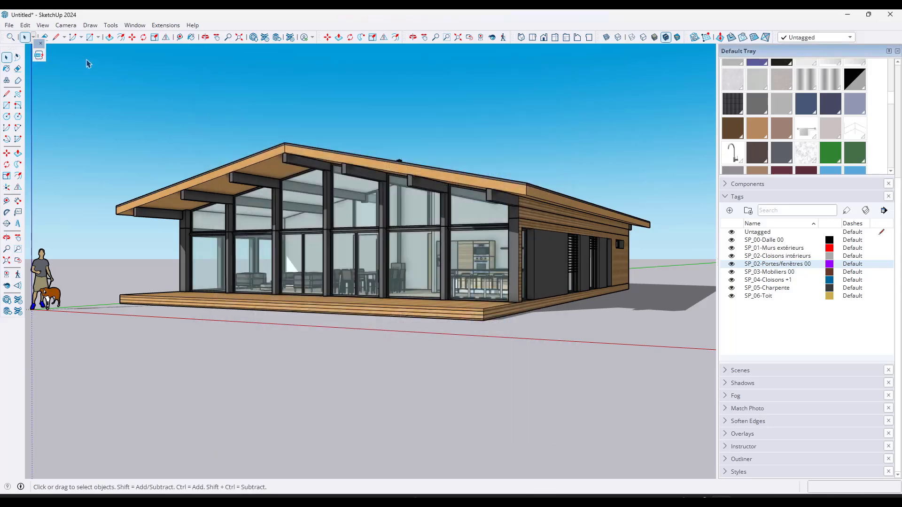
Step: Move the floating 5D+ Auto Tag toolbar slightly lower in the viewport and open the extension's main dialog
drag(37, 43, 39, 67)
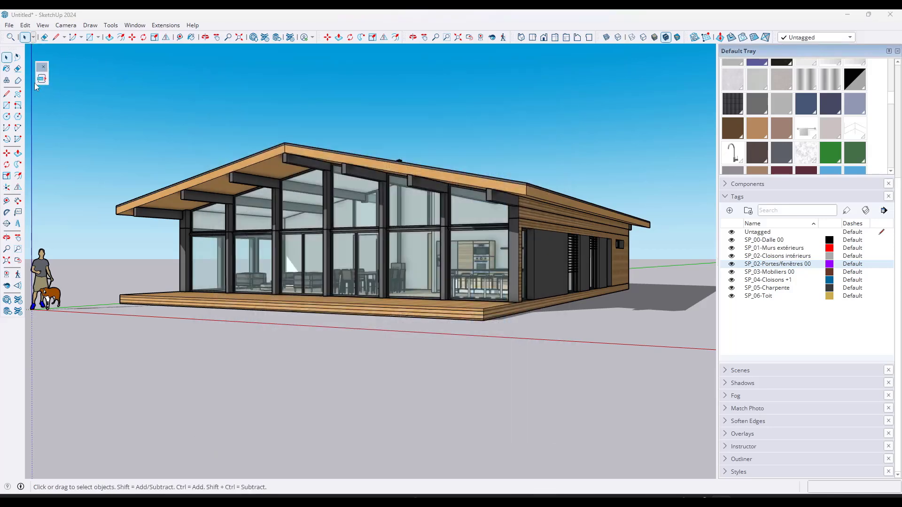
click(41, 79)
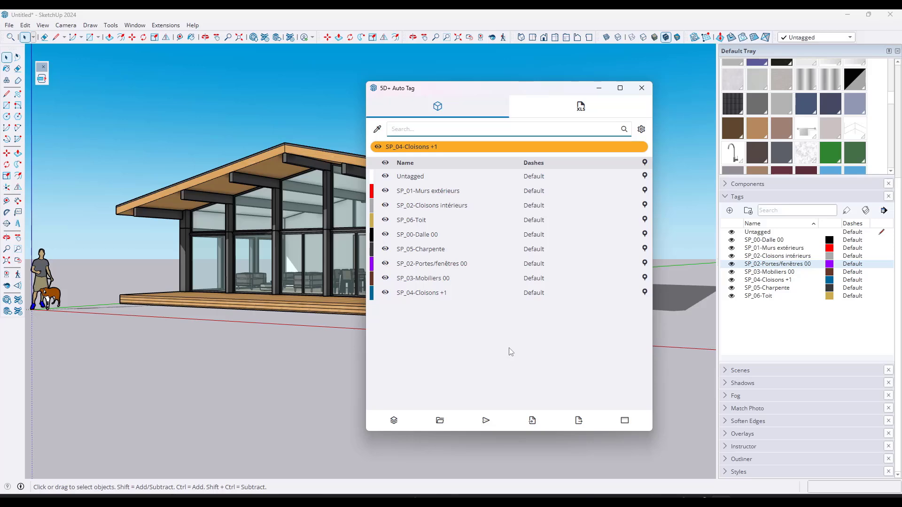
Step: Review the predefined tags from Excel in the 5D+ Auto Tag dialog, including the INFORMATION and BASIC groups
click(581, 107)
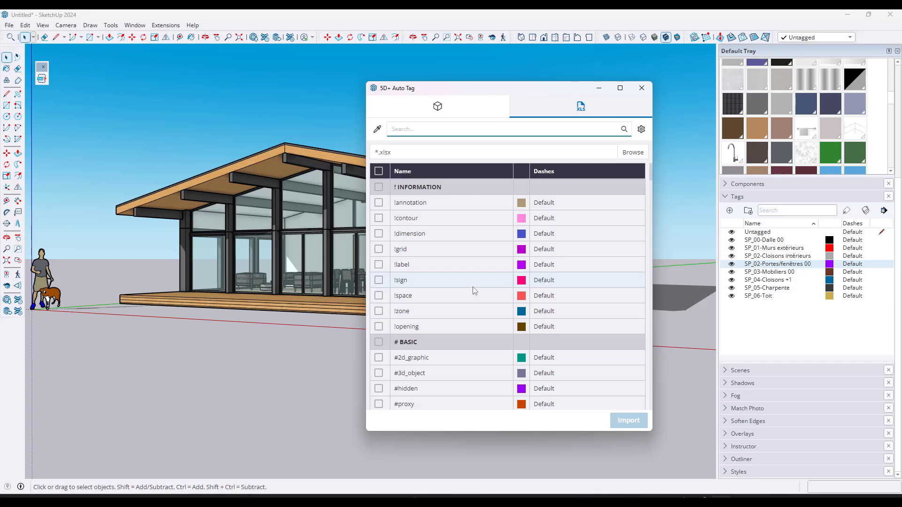
scroll(439, 284, down, 4)
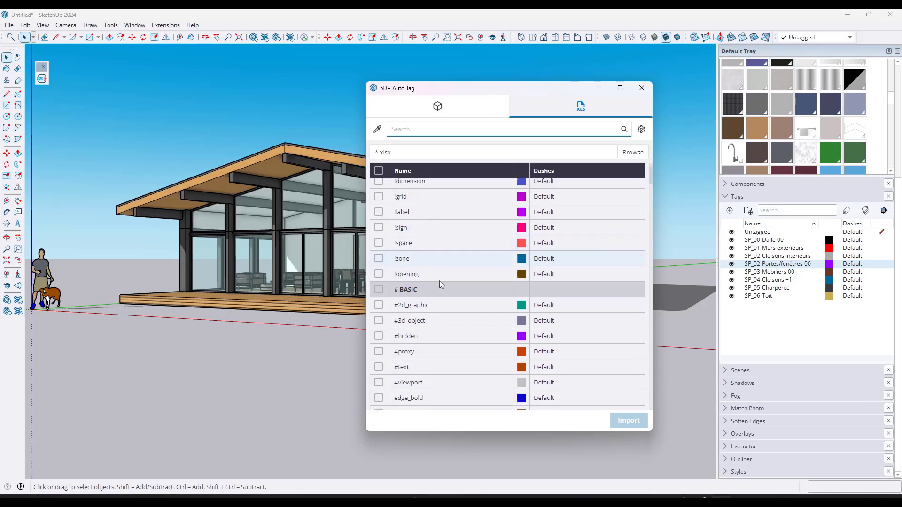
scroll(463, 279, up, 4)
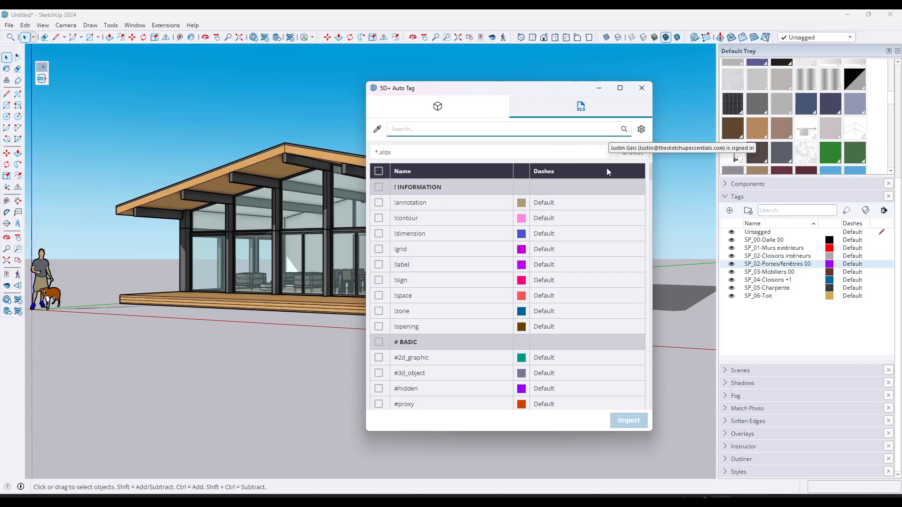
Step: Open the 5D+ Auto Tag user manual from the extension's settings and read through its dialogs, panels and Sample Tool sections
click(641, 130)
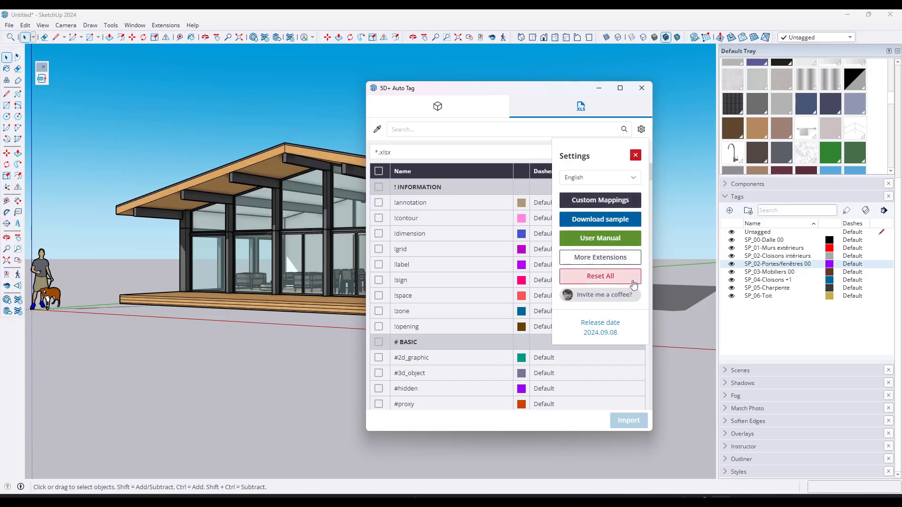
click(605, 240)
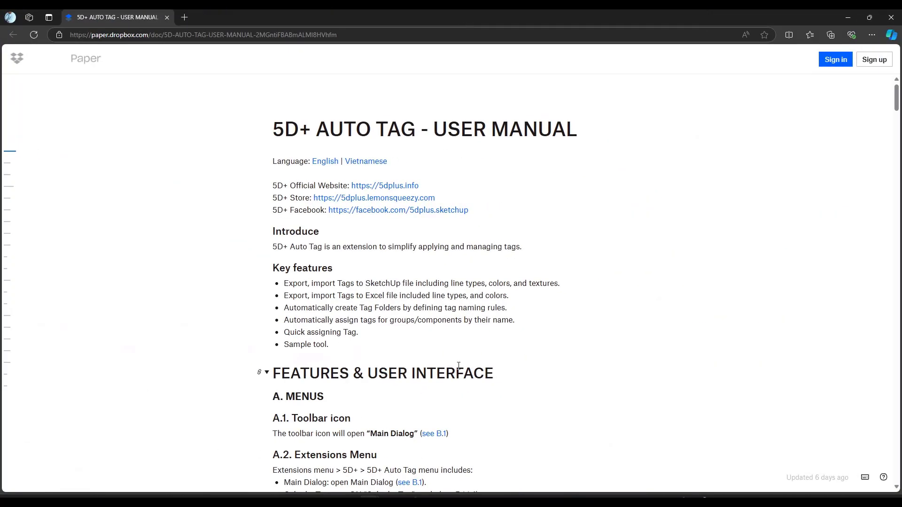
scroll(459, 365, down, 10)
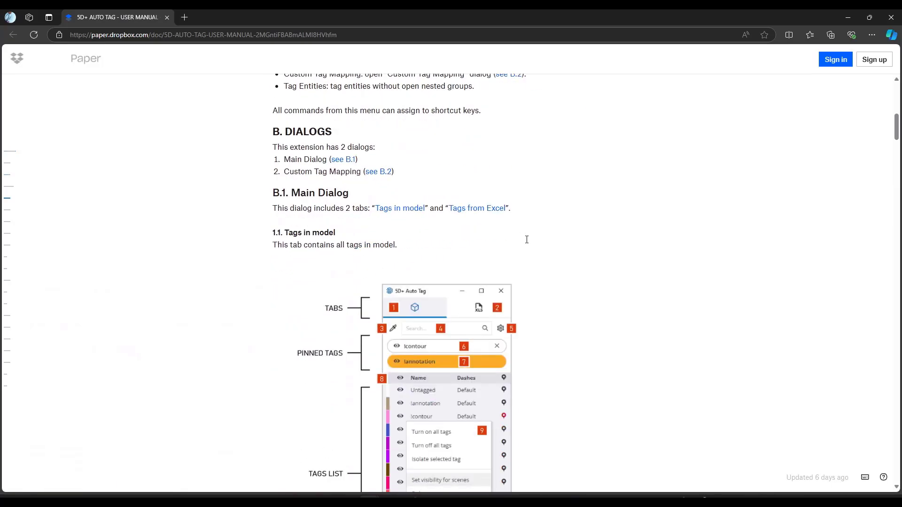
scroll(527, 239, down, 8)
scroll(699, 248, down, 20)
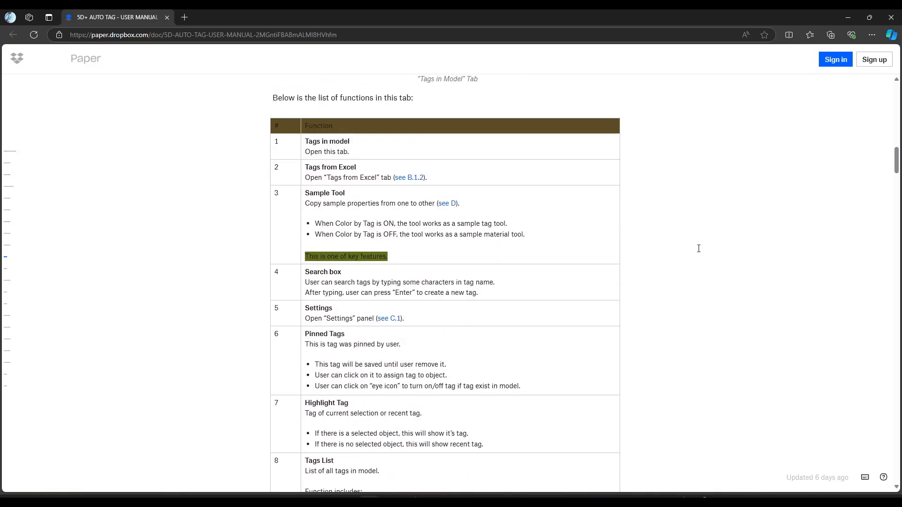
scroll(700, 248, down, 9)
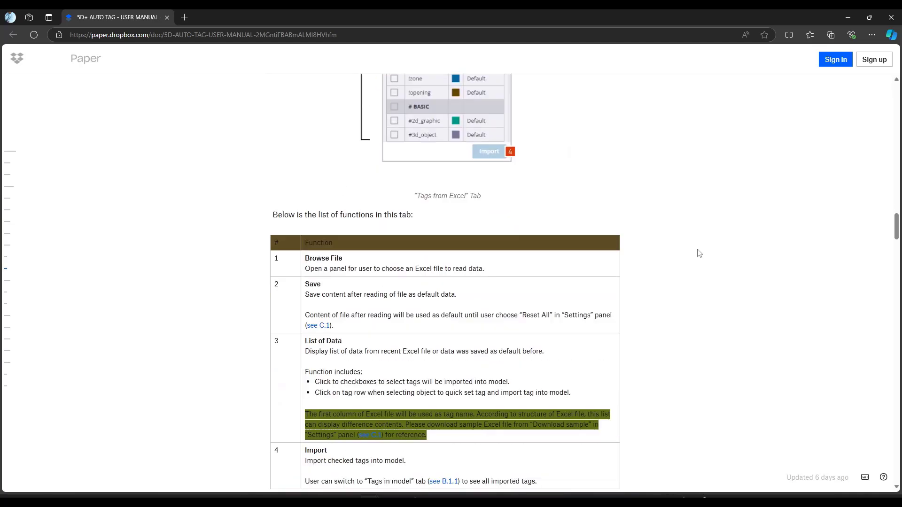
scroll(696, 251, down, 6)
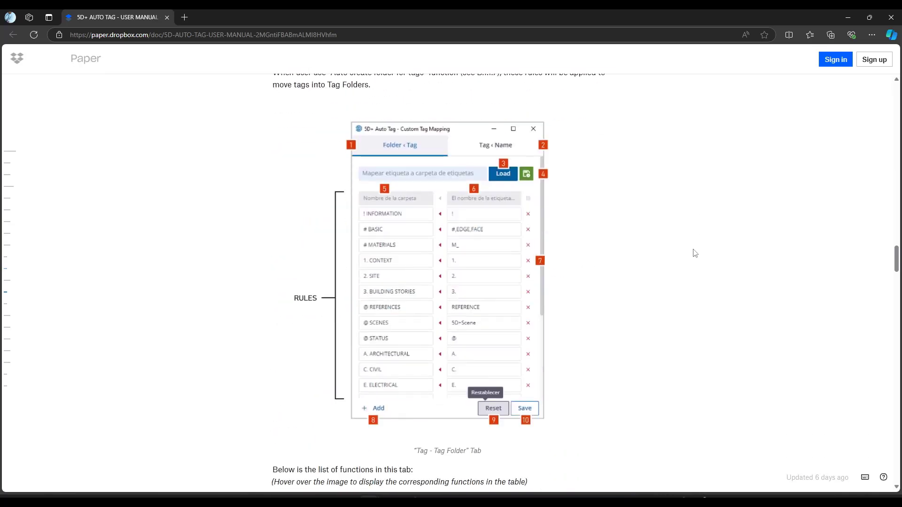
scroll(695, 253, down, 18)
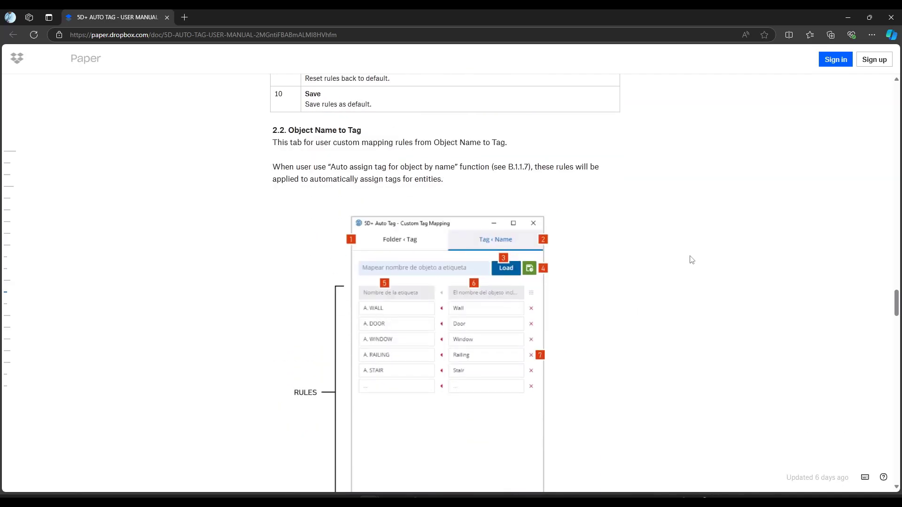
scroll(692, 260, down, 16)
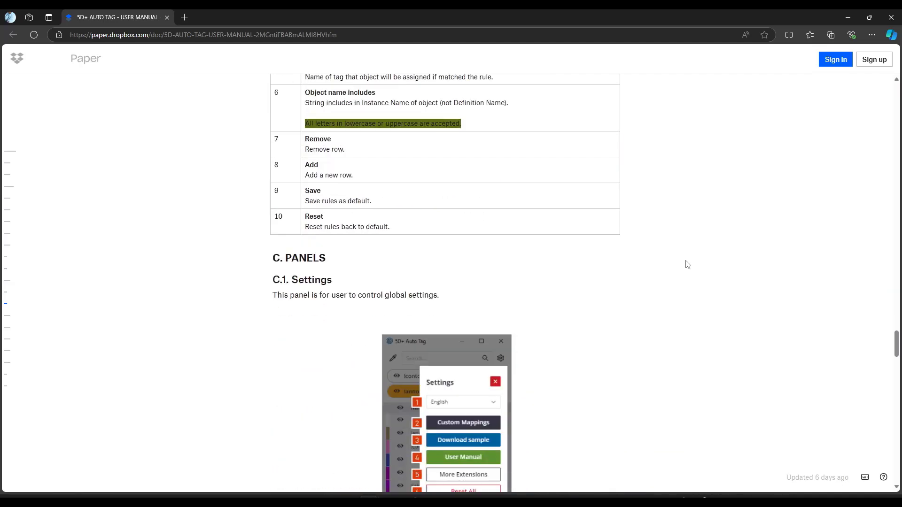
scroll(688, 260, down, 5)
scroll(490, 317, down, 7)
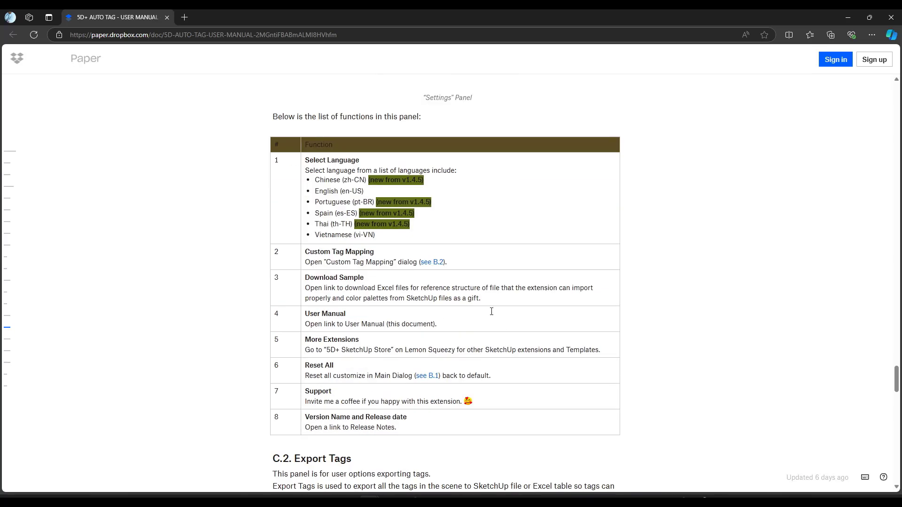
scroll(491, 311, down, 16)
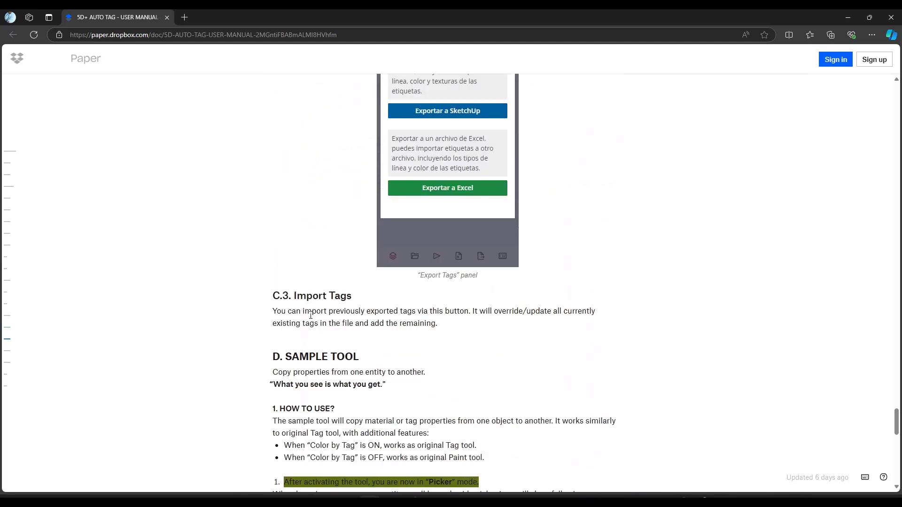
scroll(310, 316, down, 16)
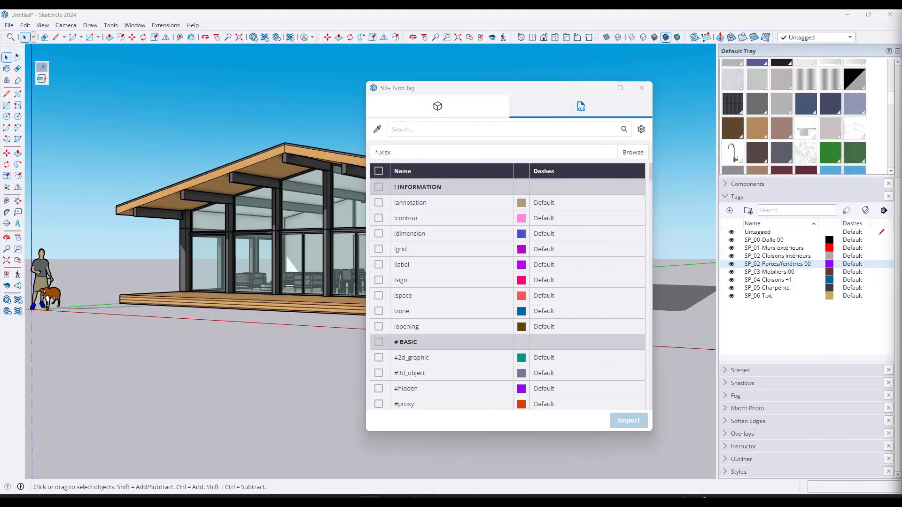
Step: Get the sample tag spreadsheet through the Auto Tag settings and look through the 5d_plus_en workbook in Excel
click(642, 128)
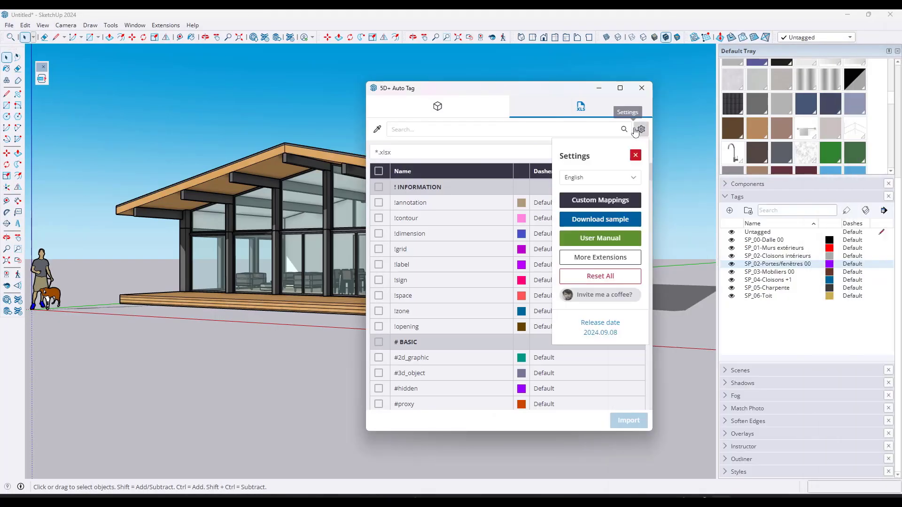
click(597, 222)
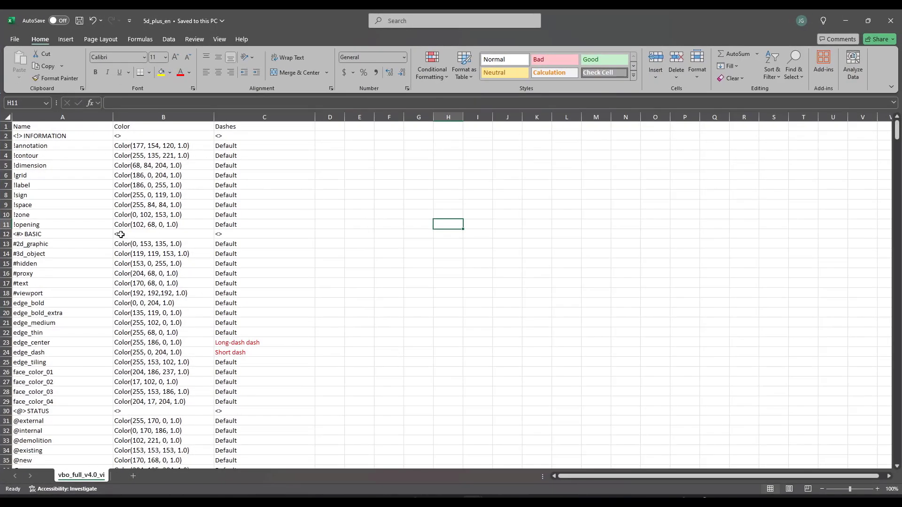
scroll(154, 331, down, 1)
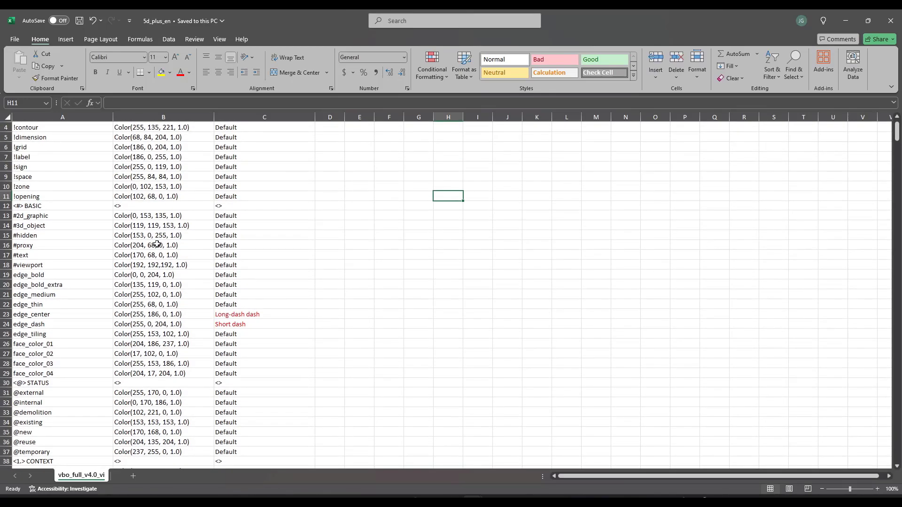
scroll(156, 358, down, 6)
scroll(156, 358, up, 7)
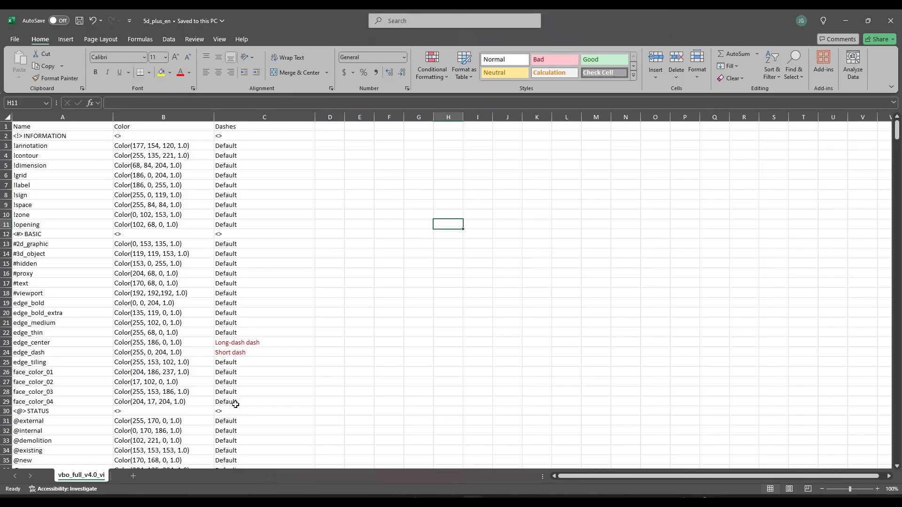
Step: Enter CA in cell H11 and remove the entry again
text(CA)
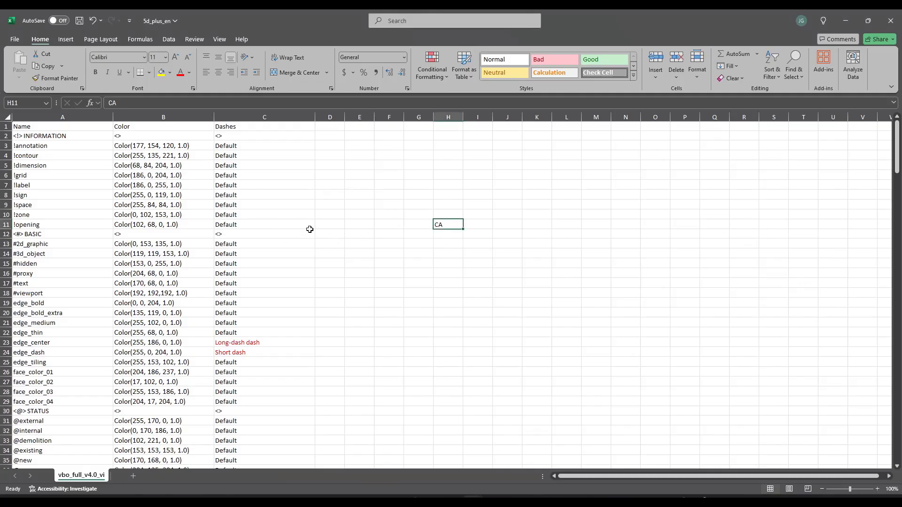
click(325, 191)
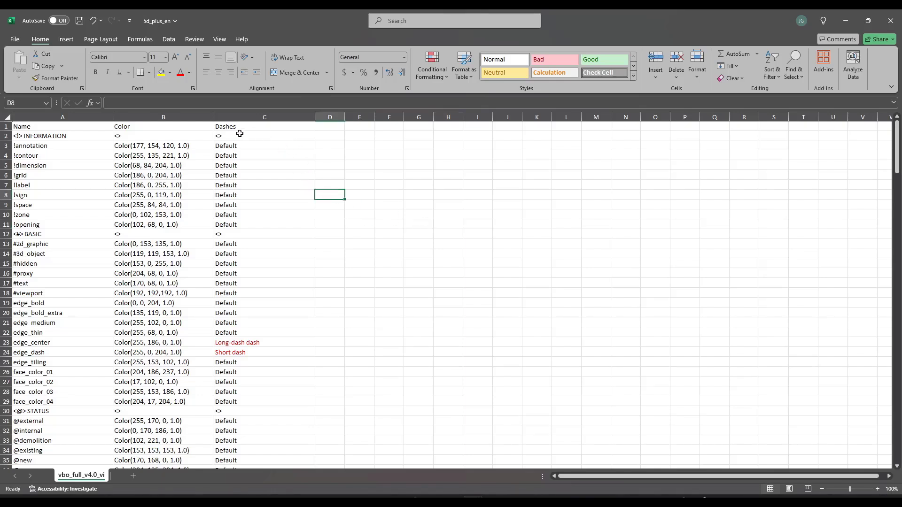
Step: Examine the Name, Color and Dashes headers and how the INFORMATION tag folder is written in row 2
click(69, 128)
drag(69, 127, 231, 125)
click(233, 125)
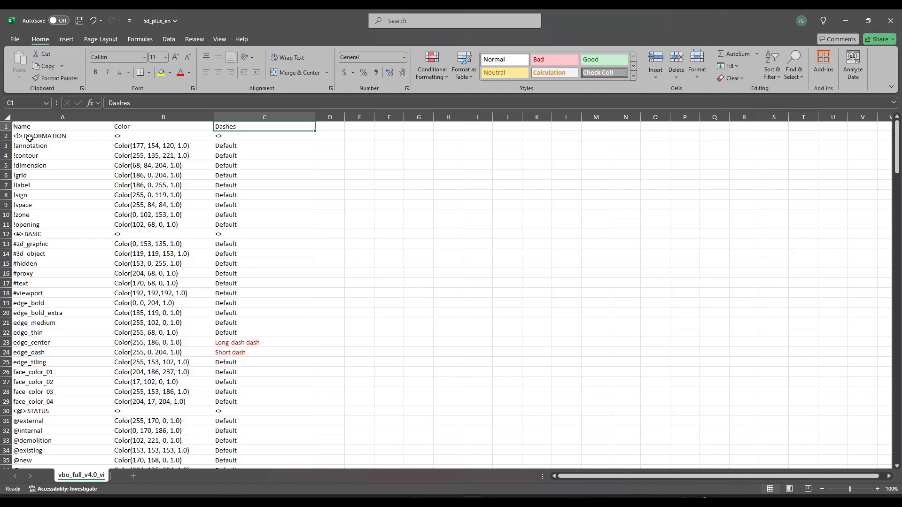
click(51, 136)
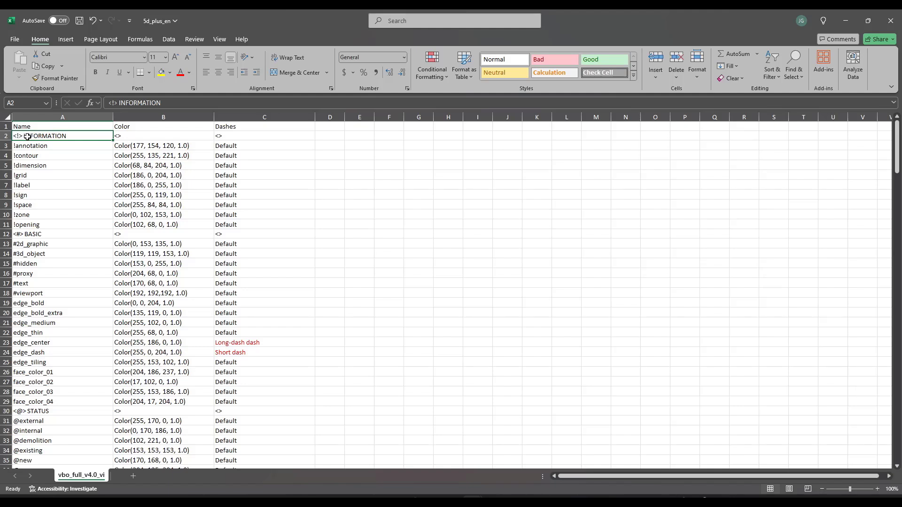
click(236, 136)
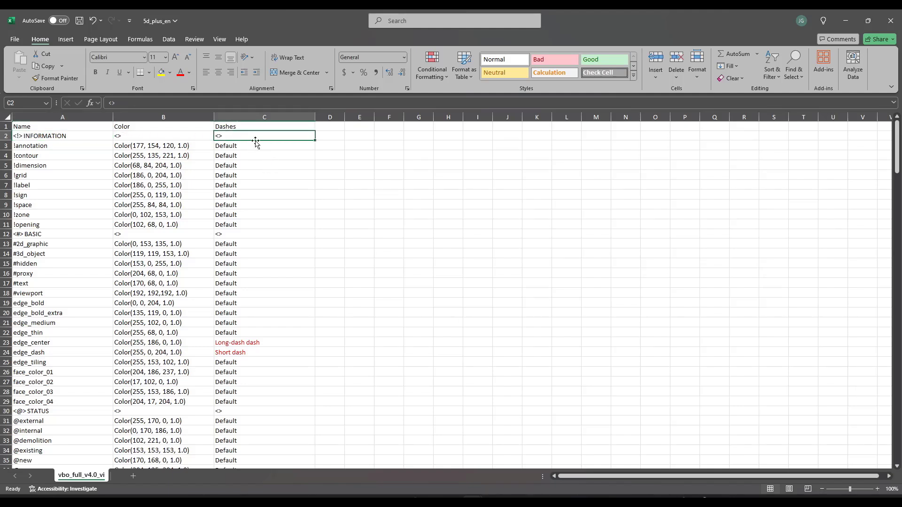
Step: Try adding an empty bracket pair <> in cell D2 of the INFORMATION folder row
click(332, 136)
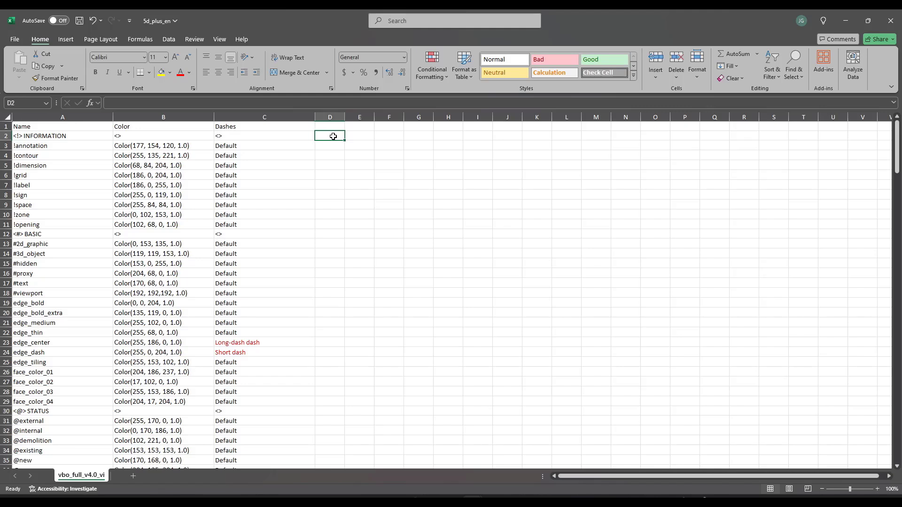
text(<)
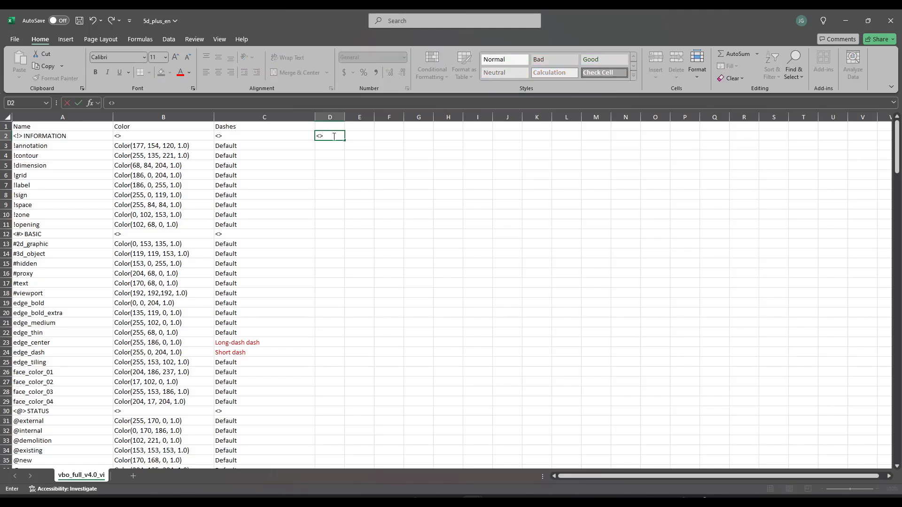
text(>)
key(Return)
click(333, 136)
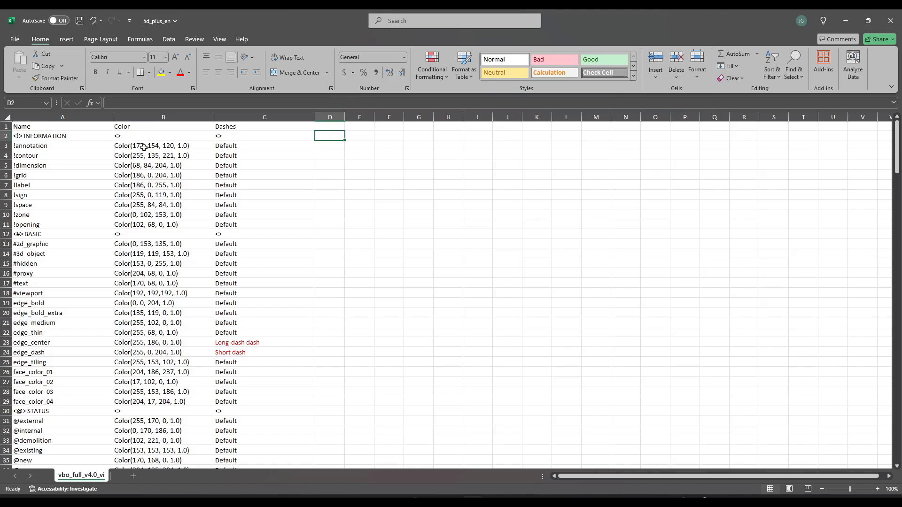
Step: Examine how the !annotation tag under the INFORMATION folder is written, including its name, color and dashes entries
click(60, 136)
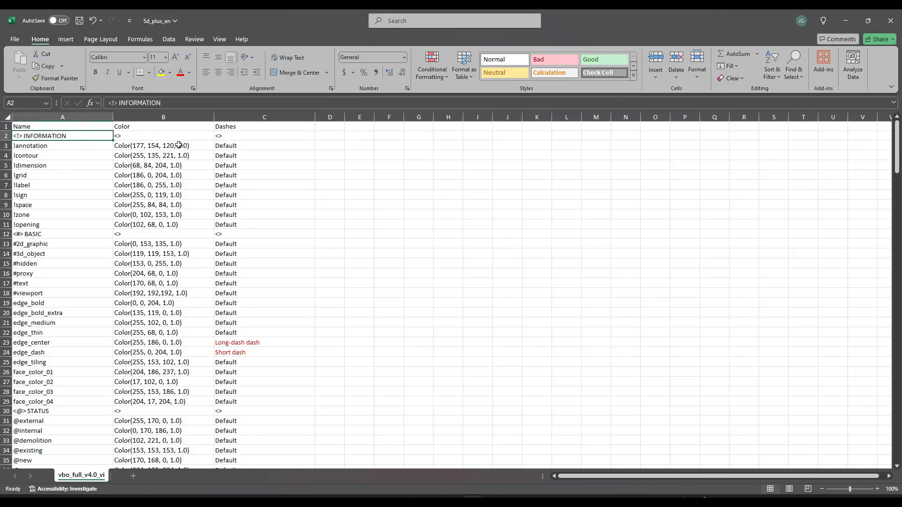
click(73, 145)
click(140, 144)
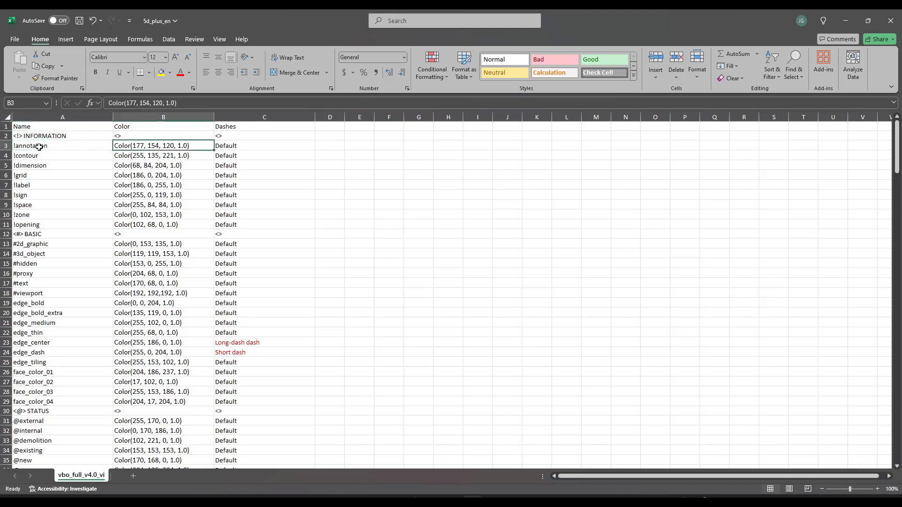
click(39, 146)
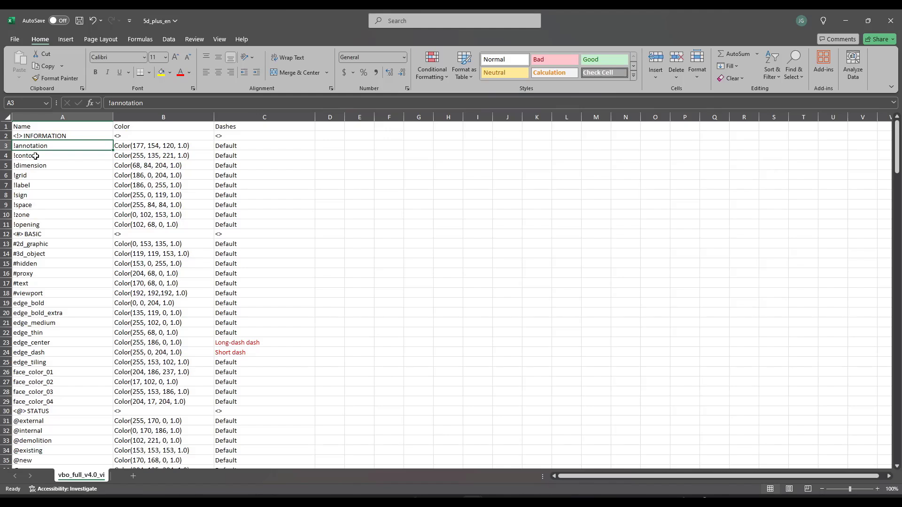
click(123, 145)
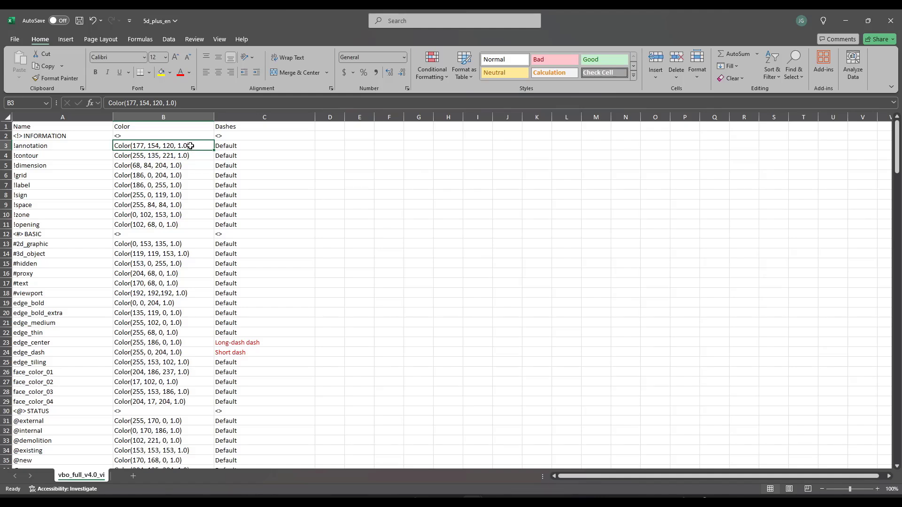
click(229, 145)
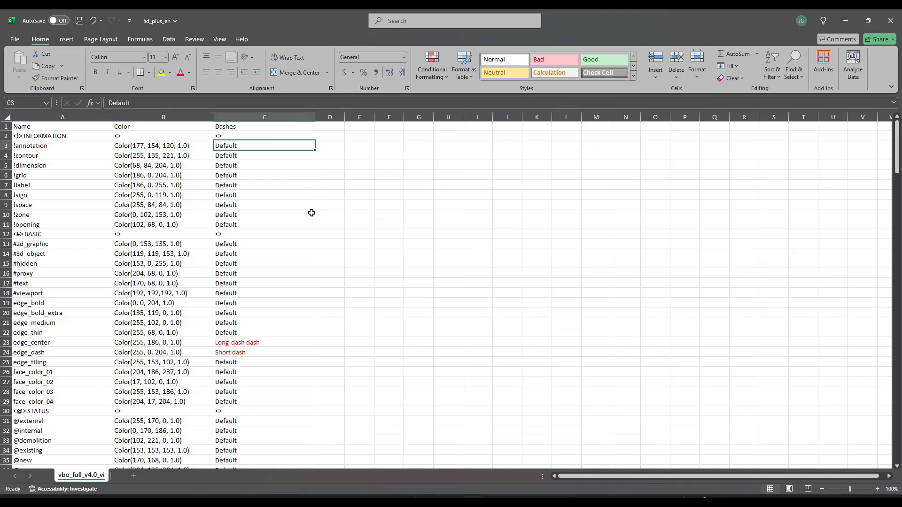
Step: Compare the Long-dash dash and Short dash entries in C23 and C24 with the dash styles offered for tags in SketchUp
click(265, 344)
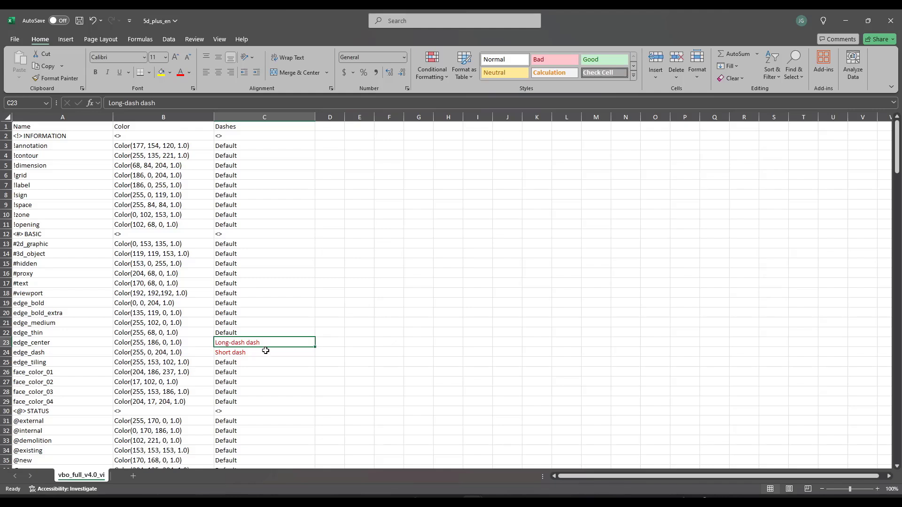
click(265, 352)
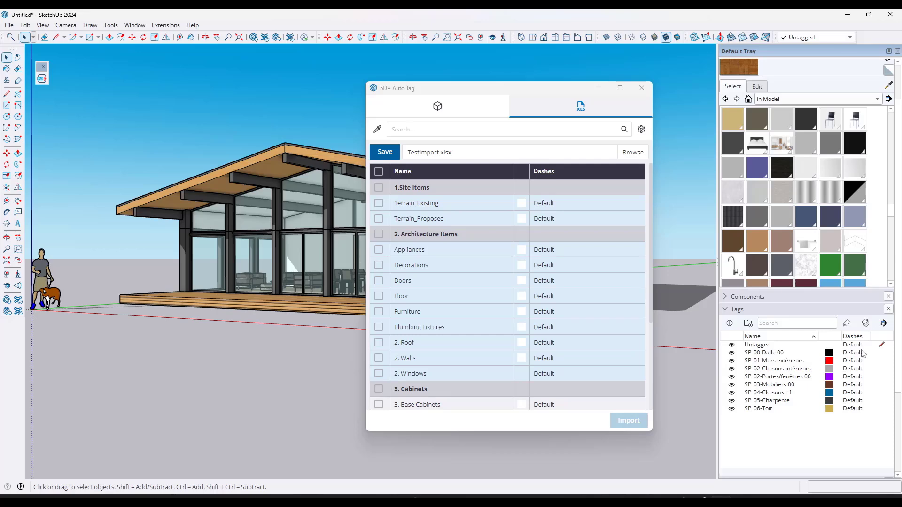
click(864, 352)
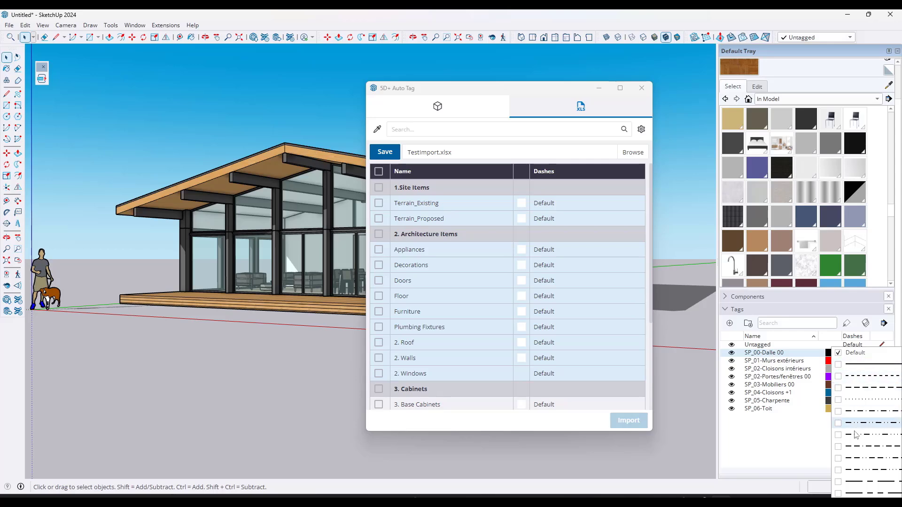
click(772, 455)
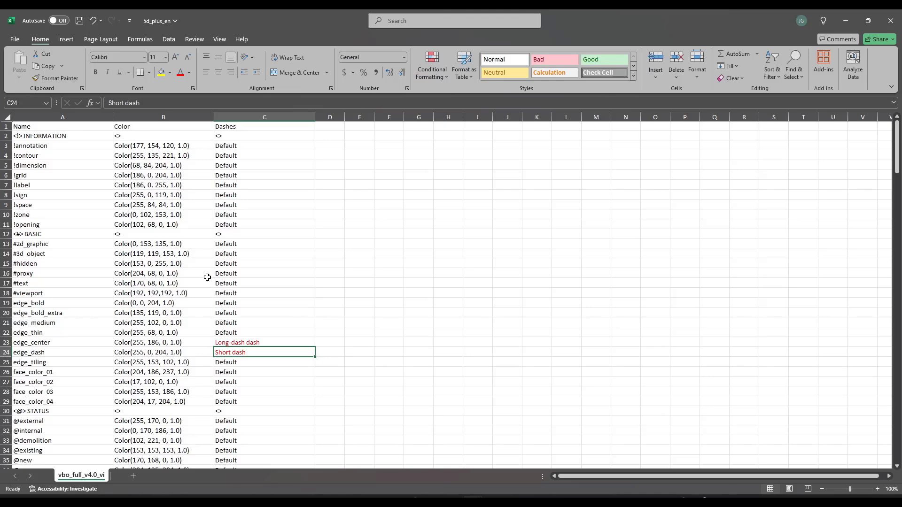
scroll(212, 277, down, 3)
scroll(203, 264, up, 3)
Step: Switch to the TestImport workbook and examine the Site Items folder row with its Terrain_Existing and Terrain_Proposed tags
mouse_move(475, 501)
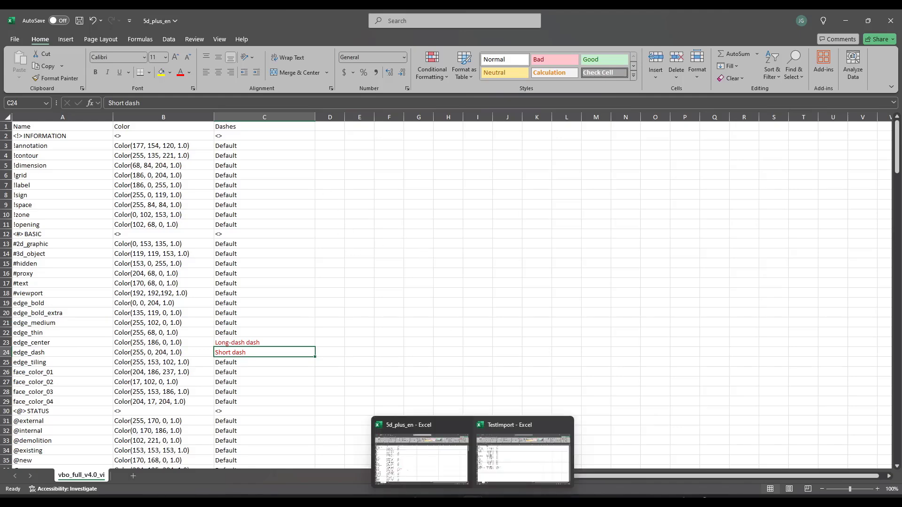
click(509, 443)
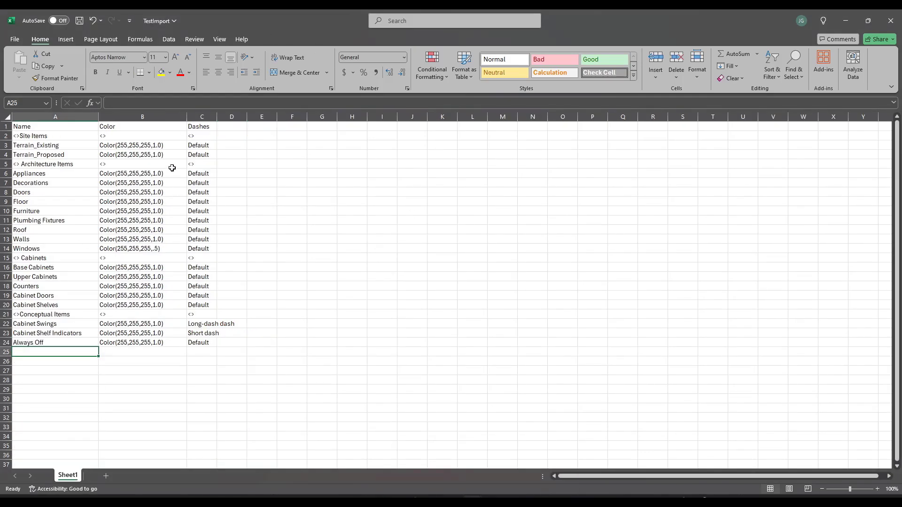
click(29, 135)
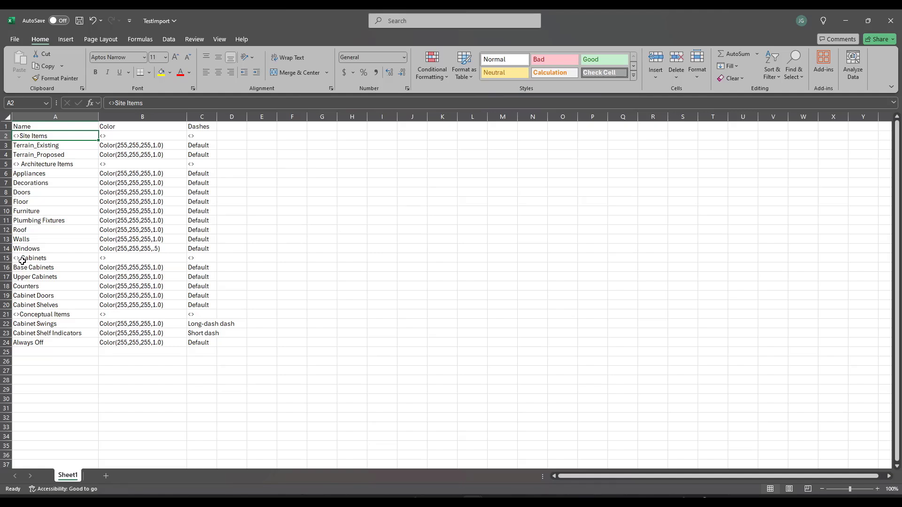
drag(47, 135, 49, 153)
click(51, 147)
click(55, 155)
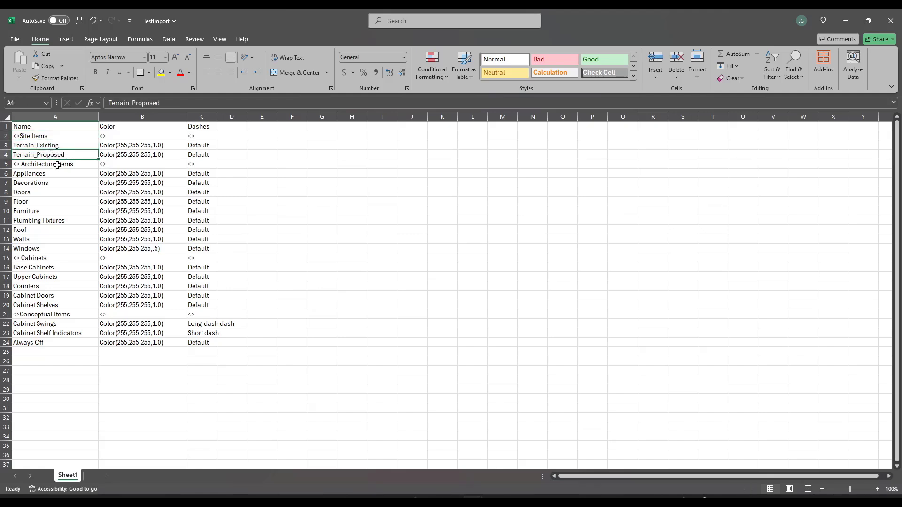
Step: Examine the Architecture Items folder row and the tags listed beneath it and beneath the Cabinets folder
click(57, 164)
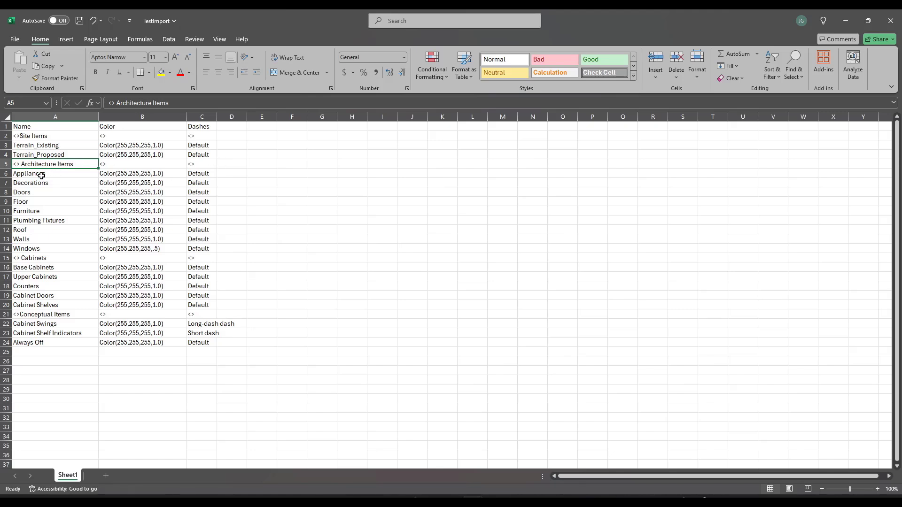
drag(41, 176, 45, 247)
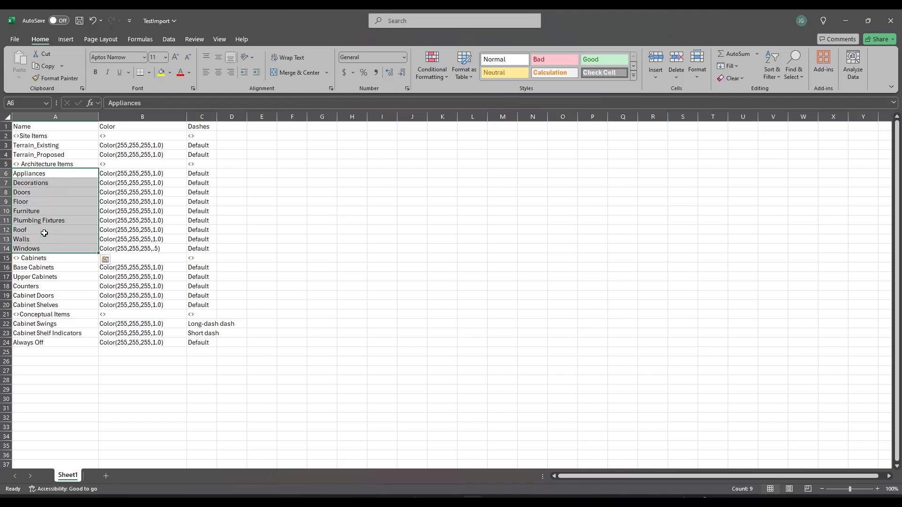
click(41, 228)
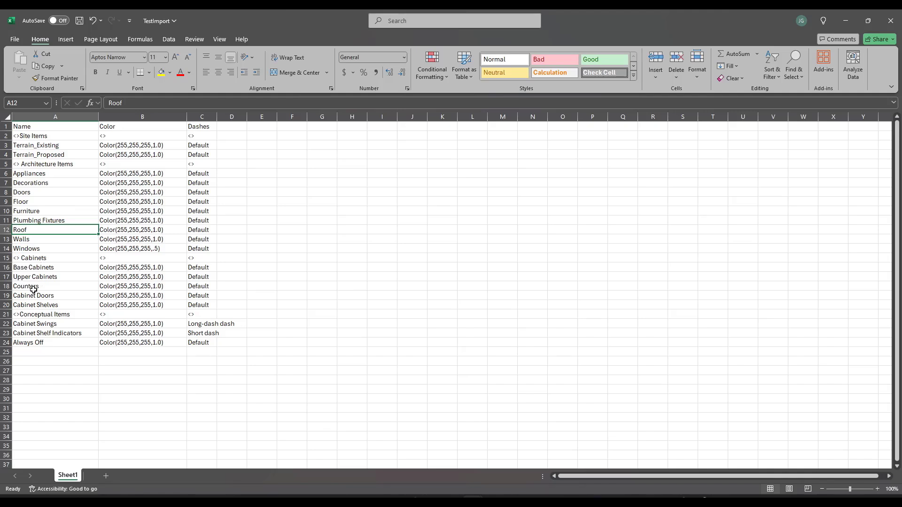
drag(7, 305, 10, 267)
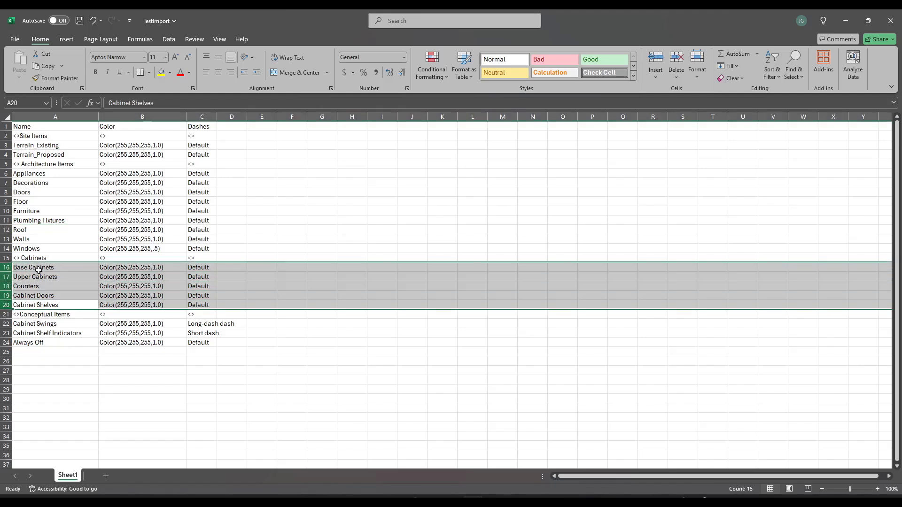
click(64, 268)
Step: Save the TestImport workbook and return to the SketchUp model
click(80, 21)
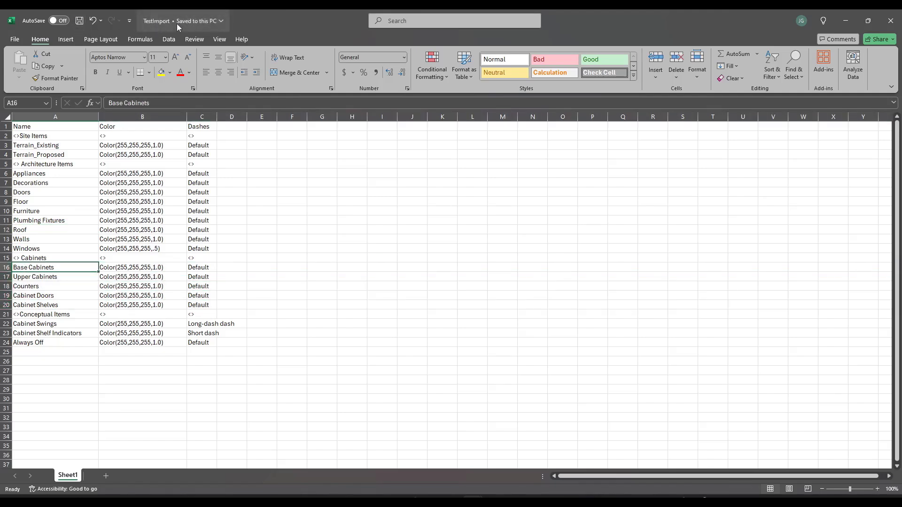
click(845, 21)
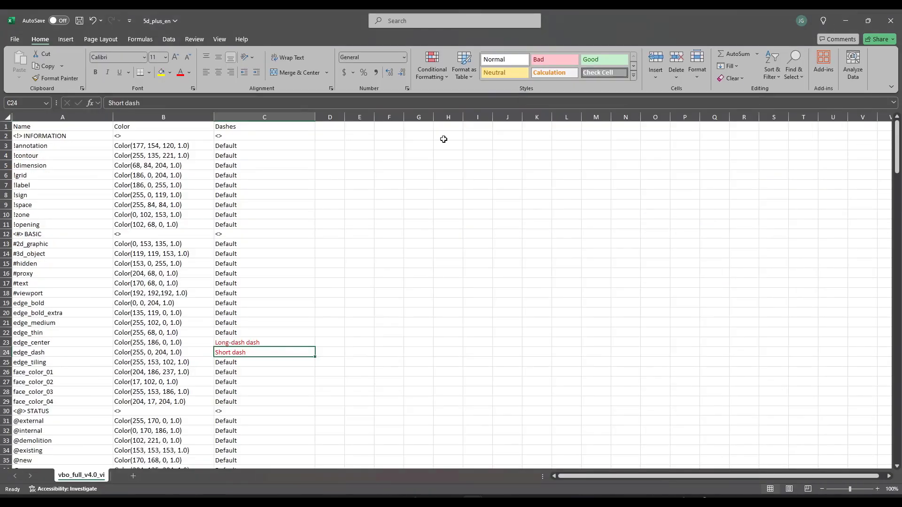
click(842, 20)
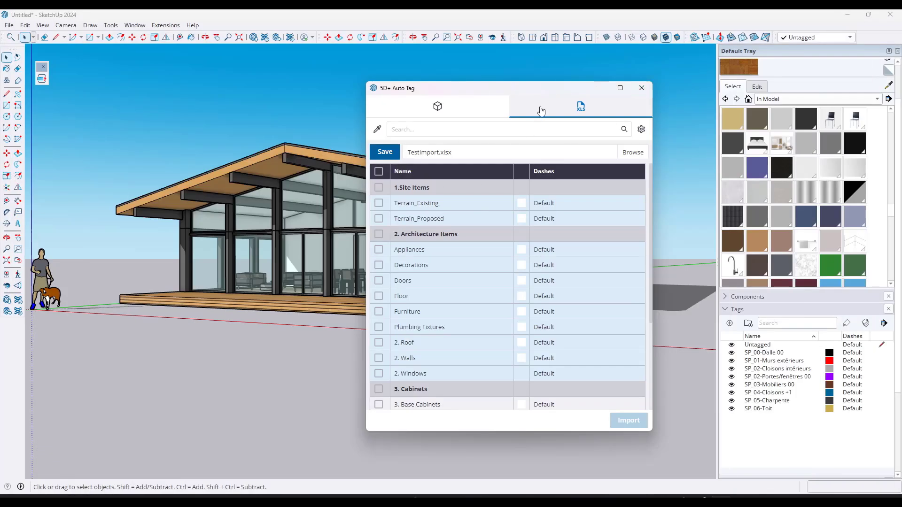
Step: Restart the 5D+ Auto Tag extension and load TestImport.xlsx as the source for importing tags from Excel
click(639, 94)
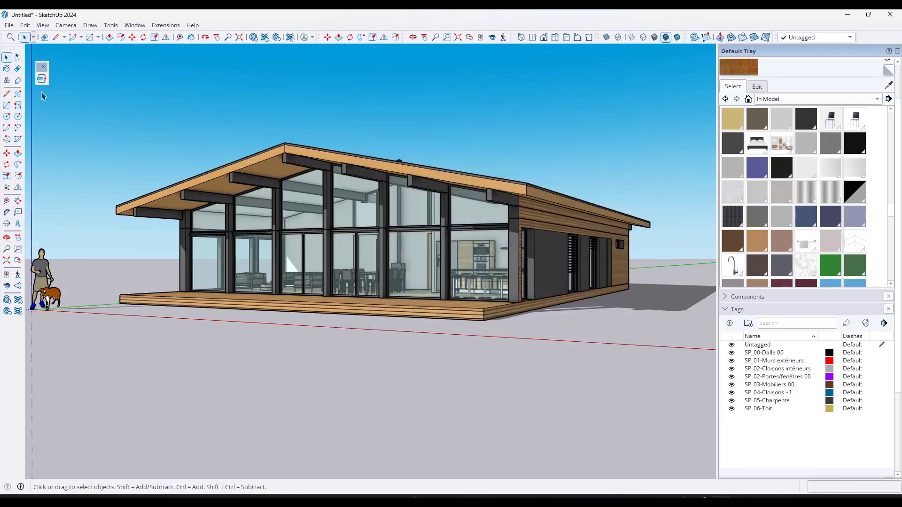
click(41, 79)
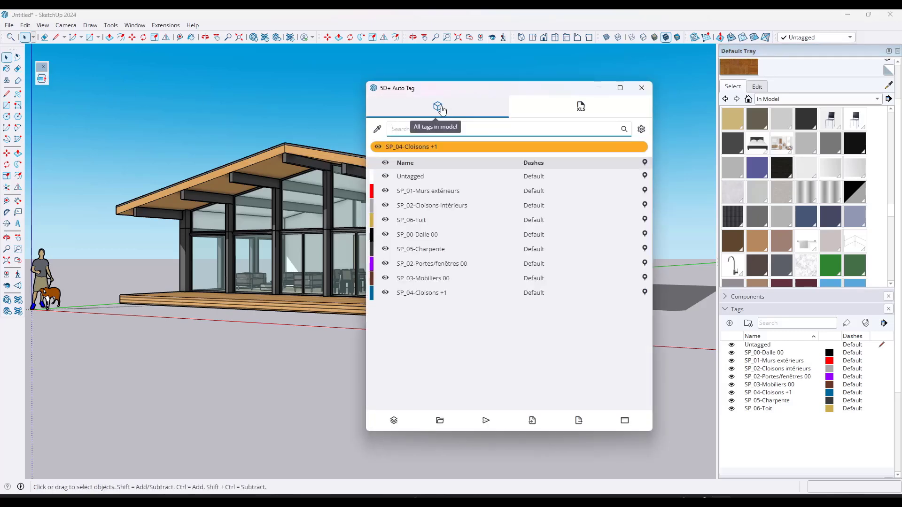
click(582, 107)
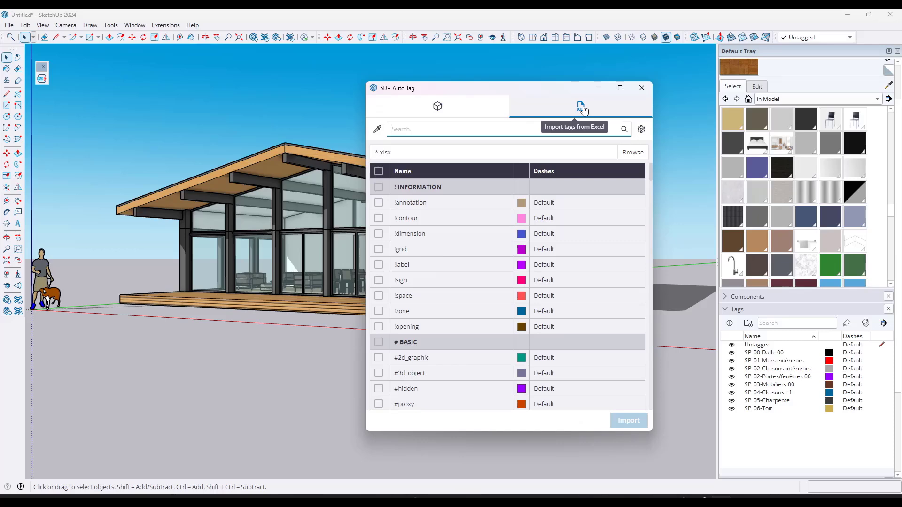
click(632, 152)
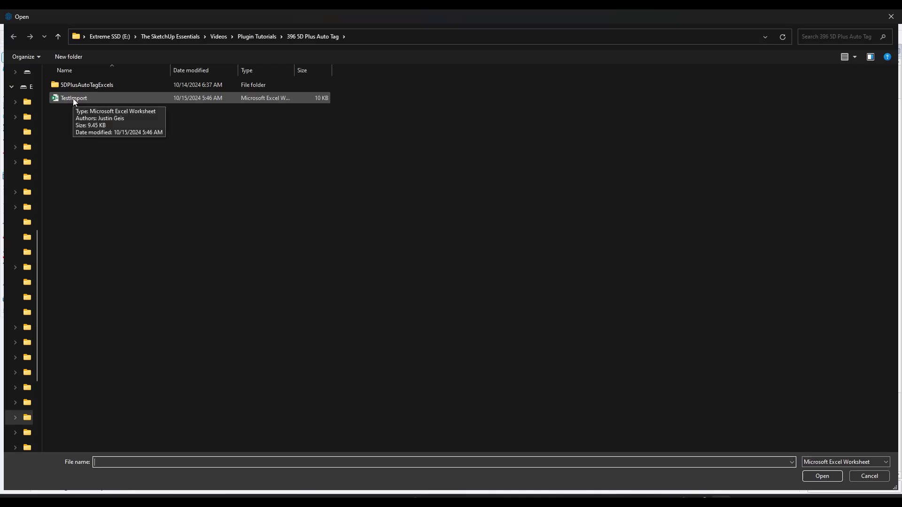
double_click(72, 98)
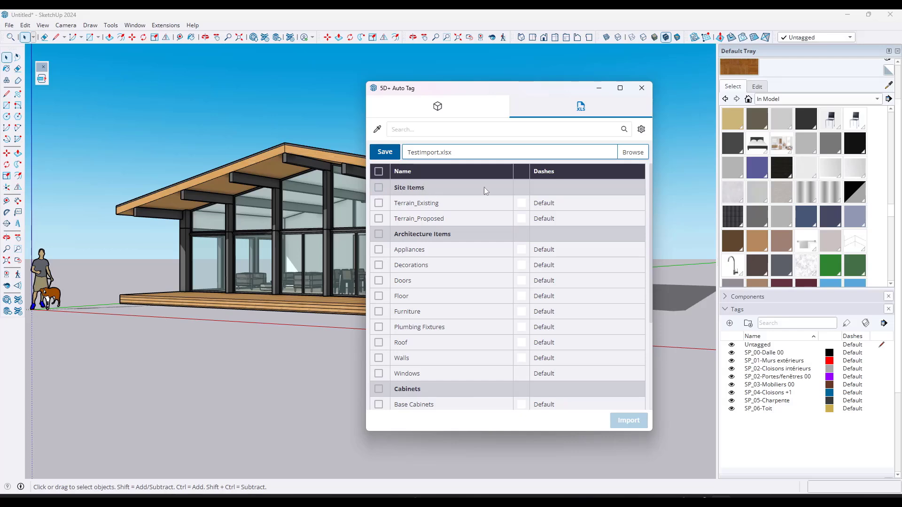
Step: Look through the loaded tag list and add only the Always Off tag from Conceptual Items to the model
scroll(470, 328, down, 3)
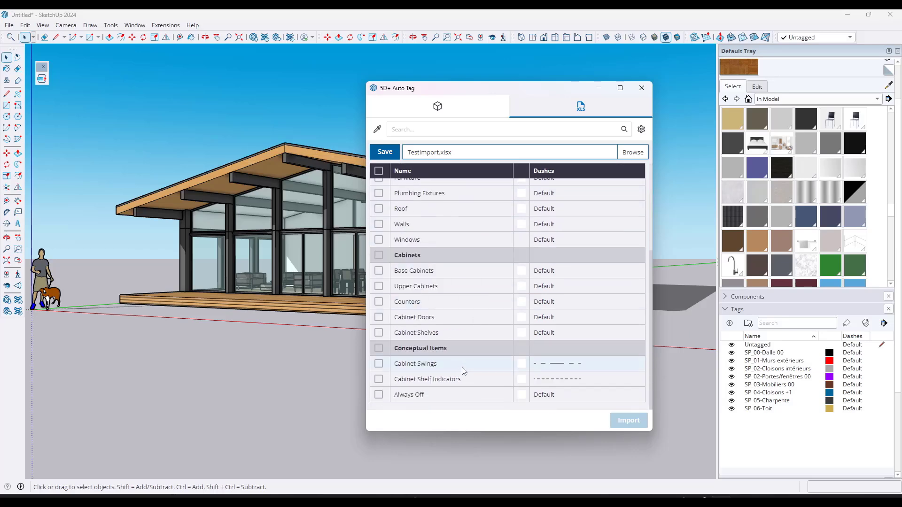
scroll(470, 353, up, 3)
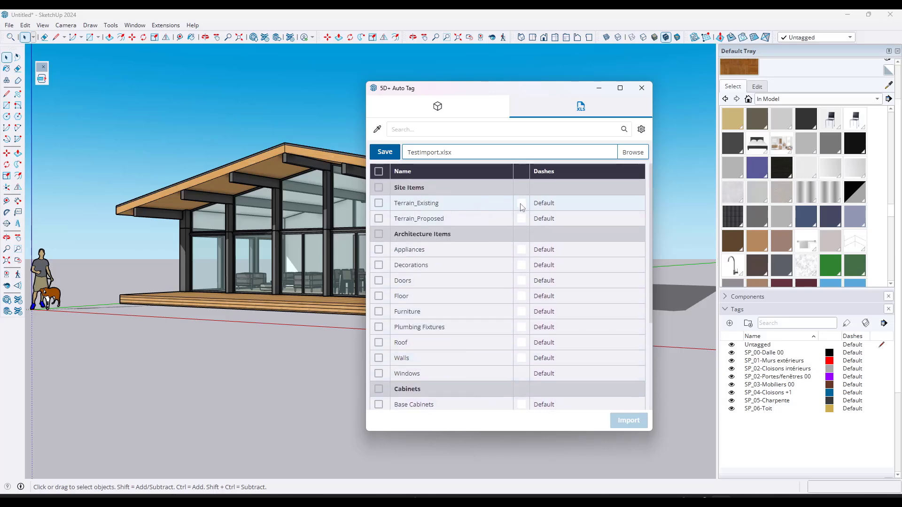
scroll(524, 318, down, 3)
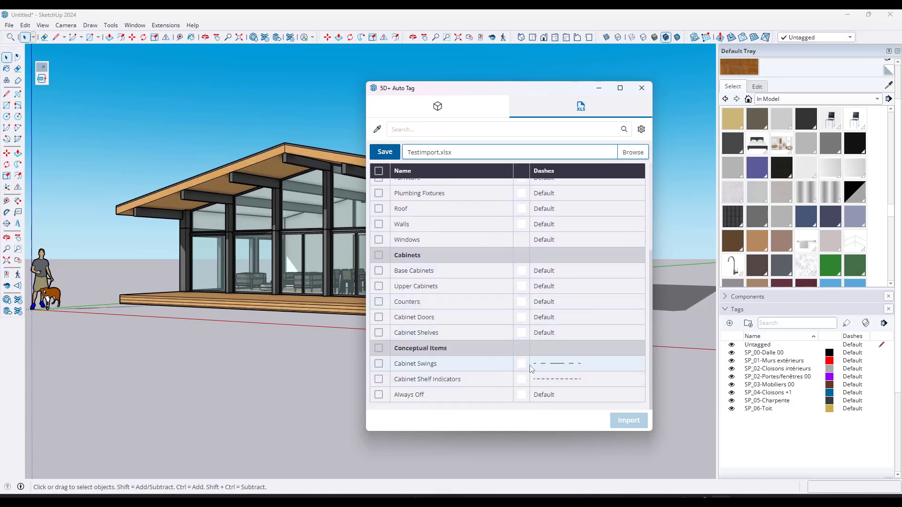
click(555, 394)
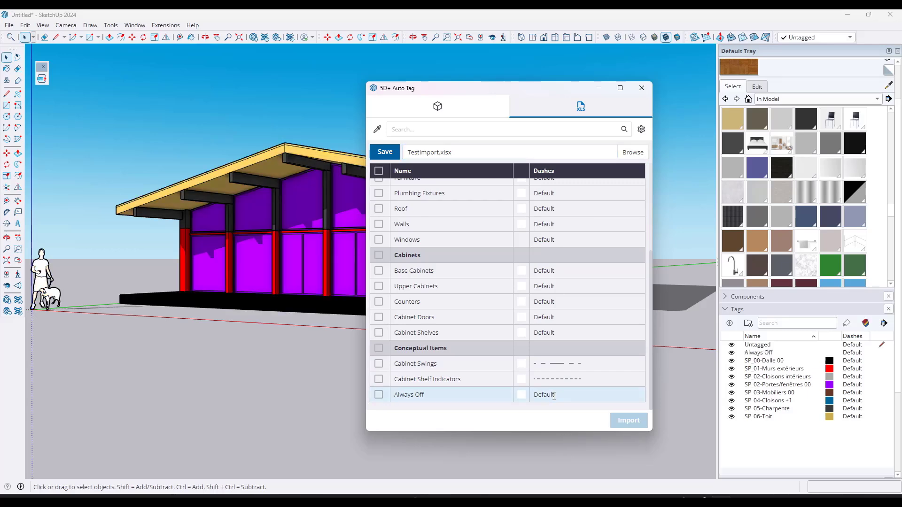
click(577, 122)
Step: Import the Terrain_Existing and Terrain_Proposed tags from the Site Items folder together
scroll(488, 357, up, 3)
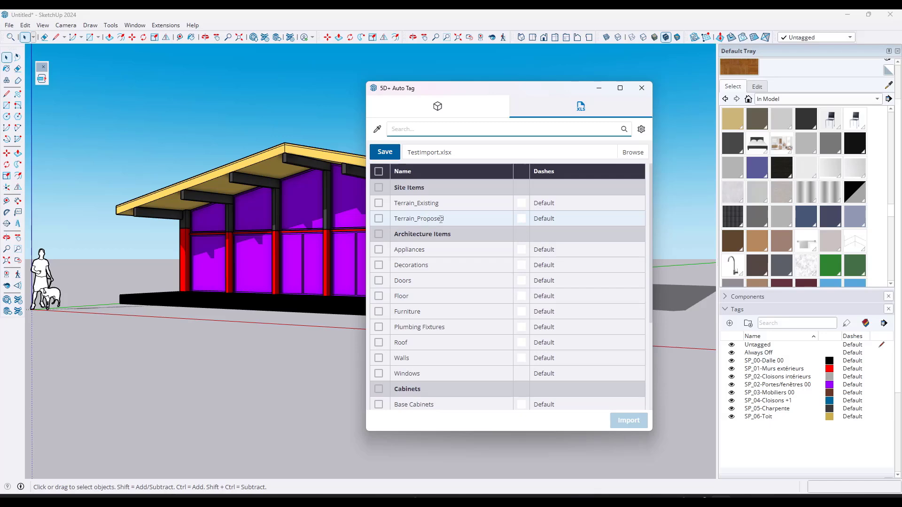
click(379, 203)
click(379, 219)
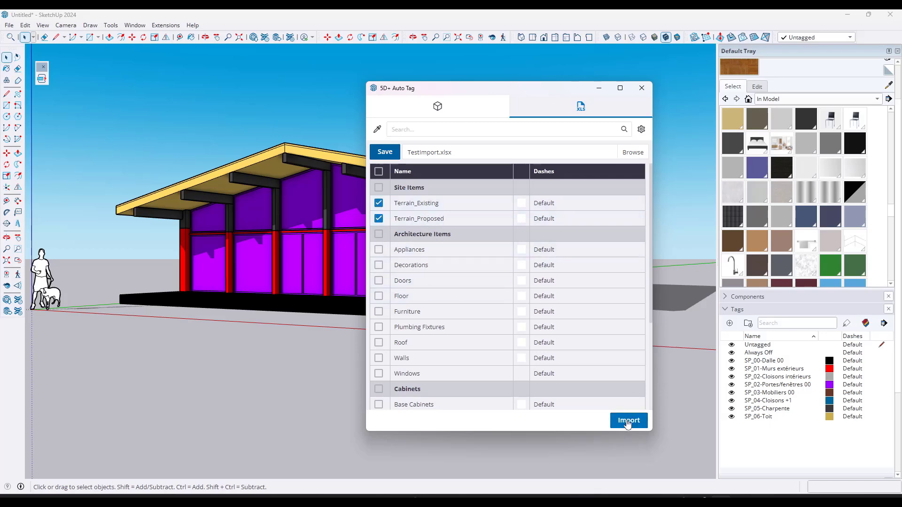
click(629, 421)
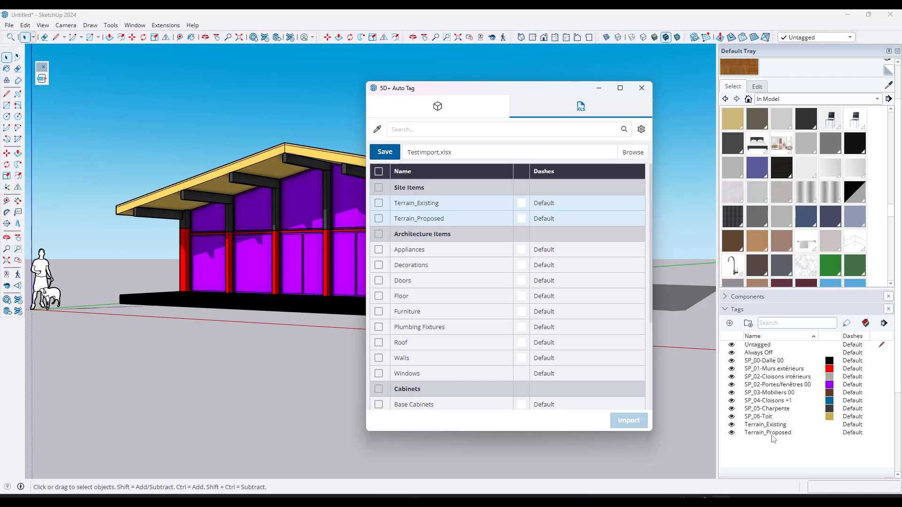
Step: Select every tag in the TestImport.xlsx list at once and import them into the model
click(379, 234)
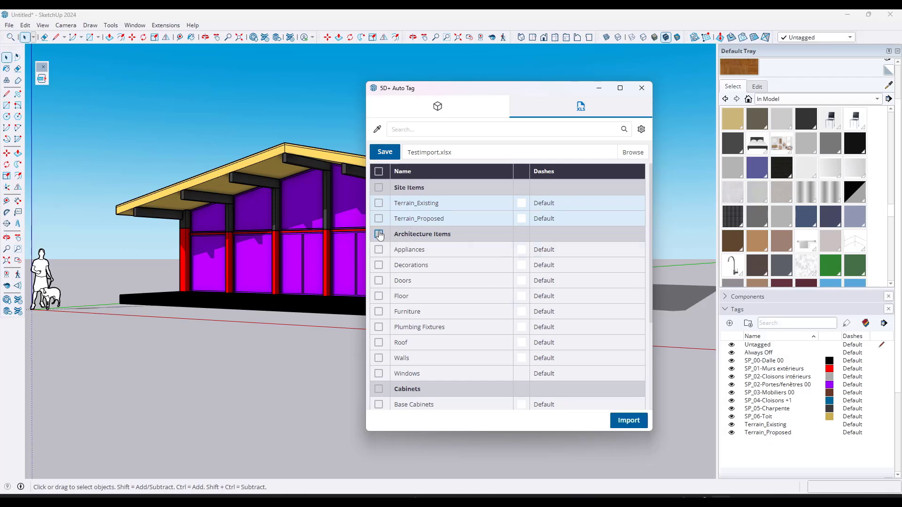
click(379, 234)
click(379, 172)
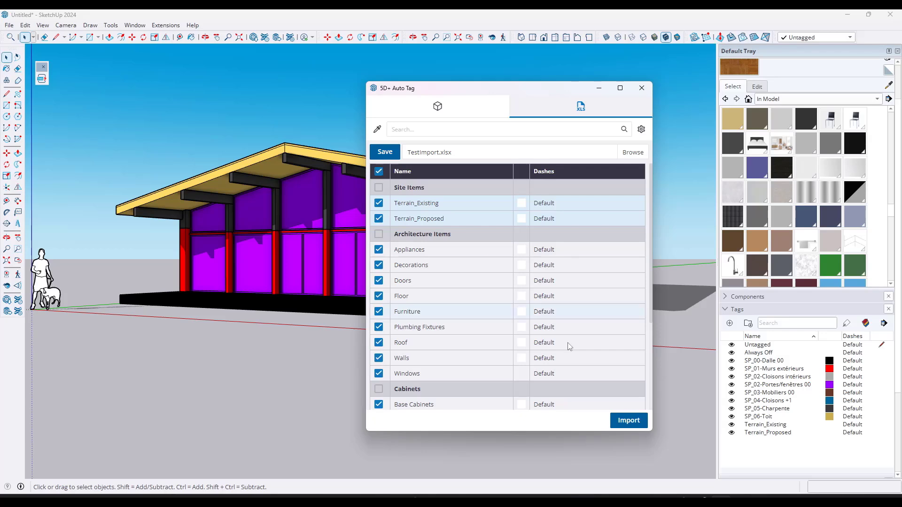
click(630, 422)
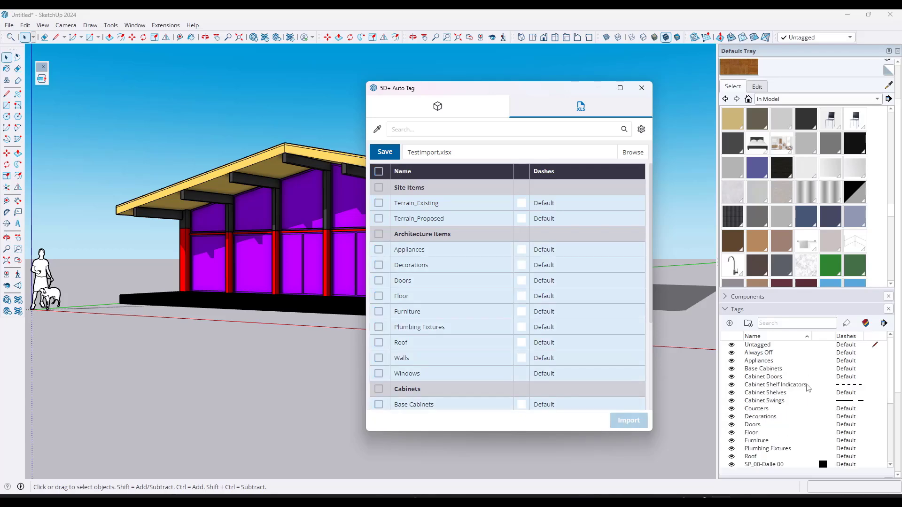
Step: Delete the imported tags from Always Off through Roof from the model's tag list
scroll(797, 397, up, 2)
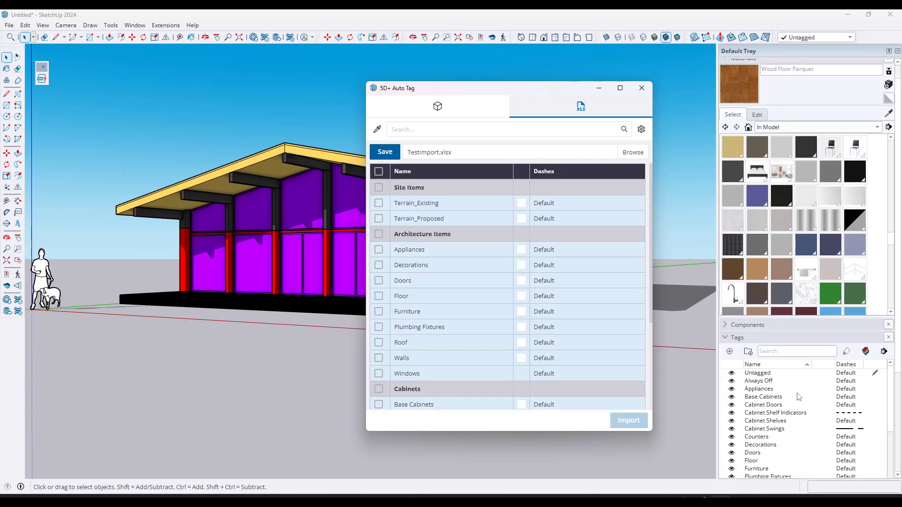
scroll(798, 397, down, 2)
drag(898, 356, 898, 434)
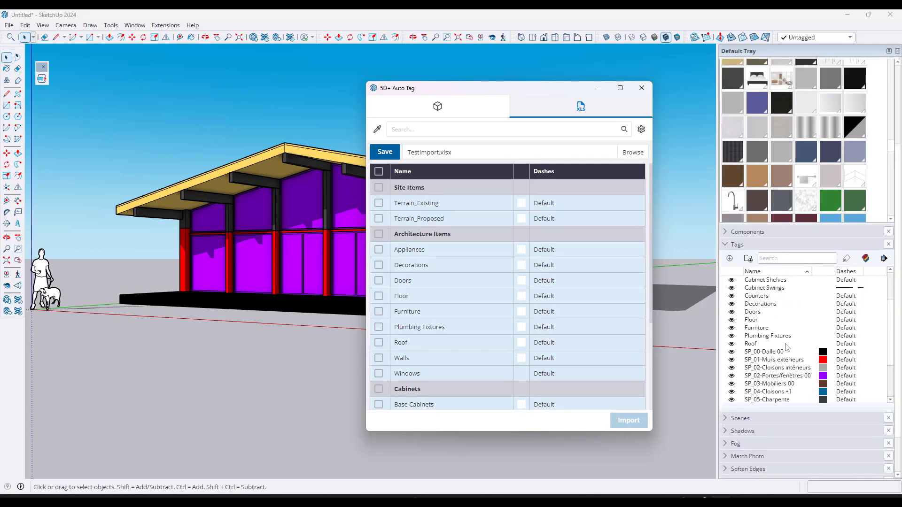
scroll(785, 343, up, 3)
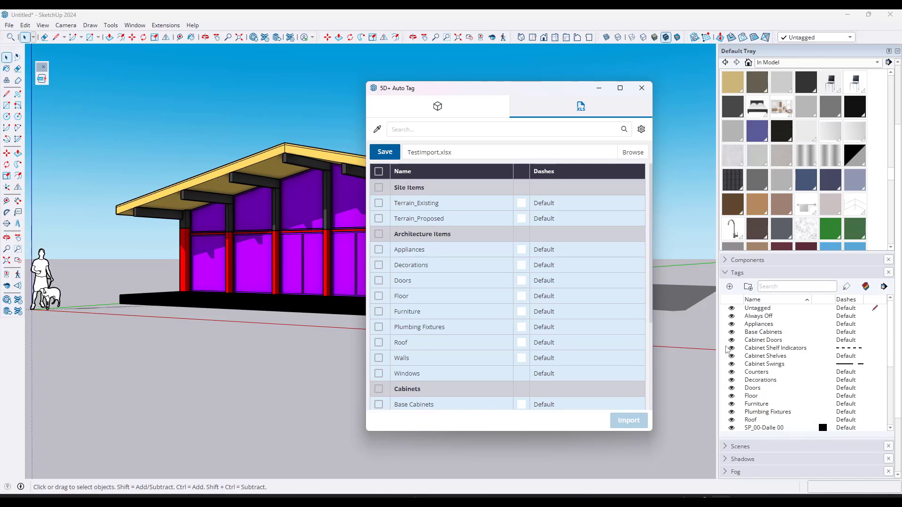
click(776, 318)
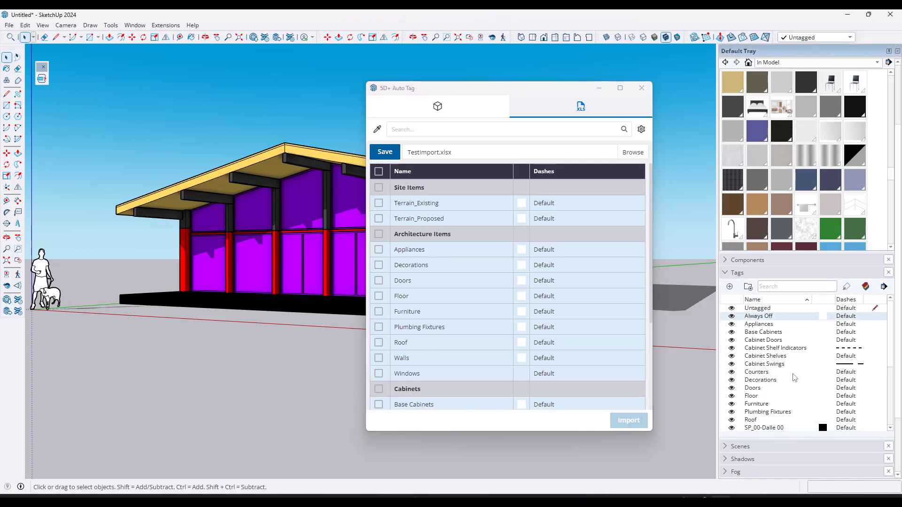
shift+click(760, 420)
right_click(762, 349)
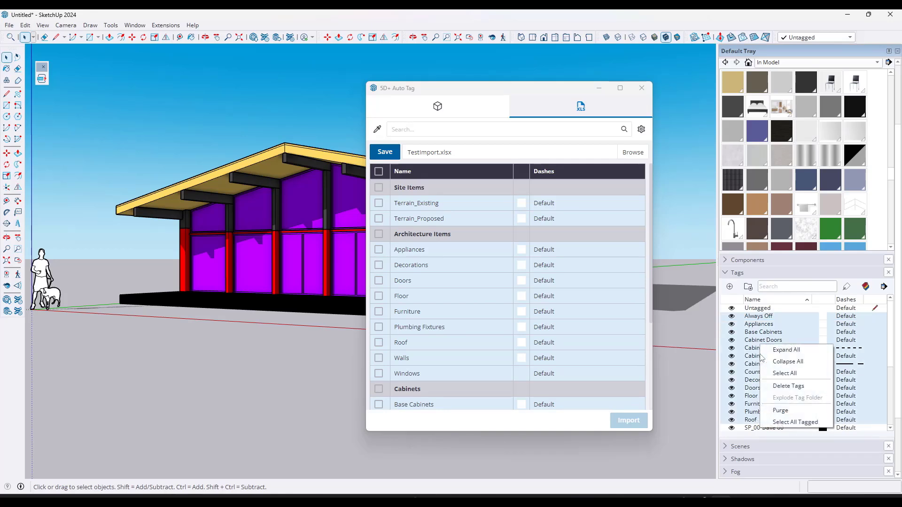
click(784, 389)
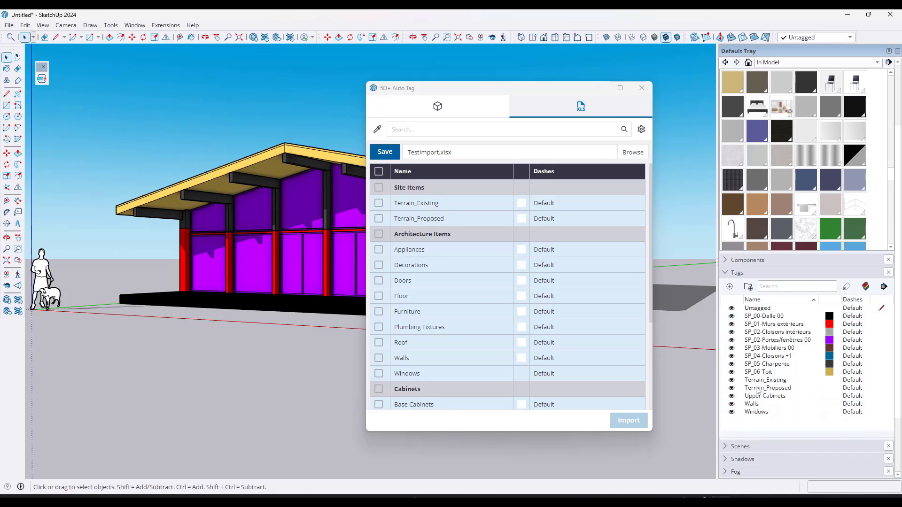
Step: Delete the remaining imported tags from Terrain_Existing through Windows, keeping the SP_ tags
click(757, 380)
shift+click(755, 414)
right_click(754, 416)
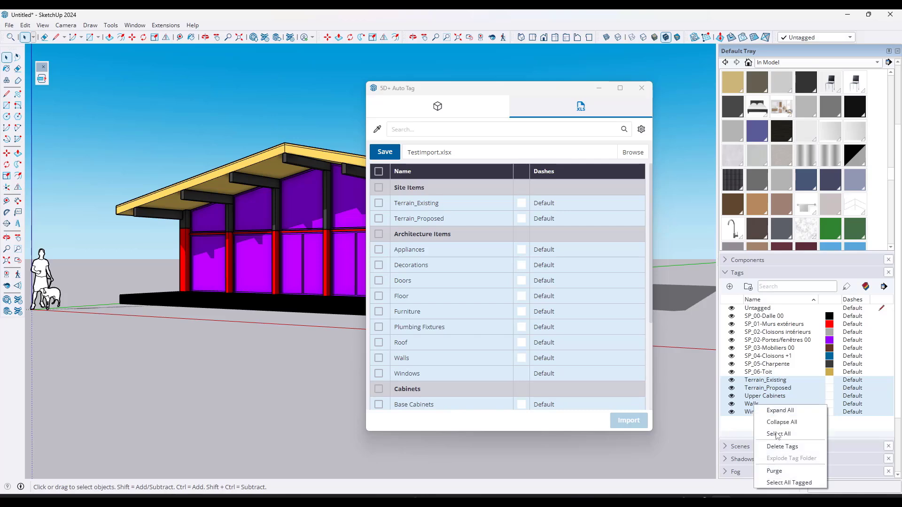
click(778, 436)
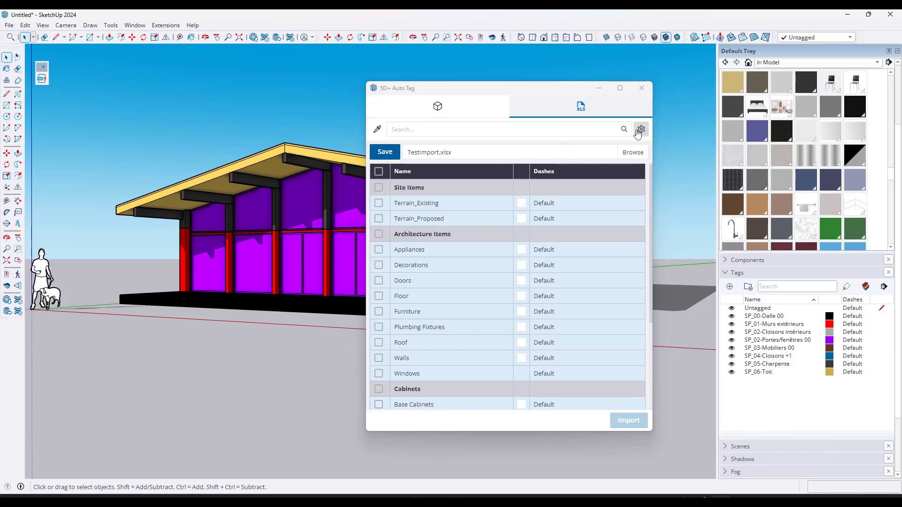
Step: In Auto Tag's custom mappings, add a "5. Structural" folder for tag names including "5." and save the mapping
click(641, 130)
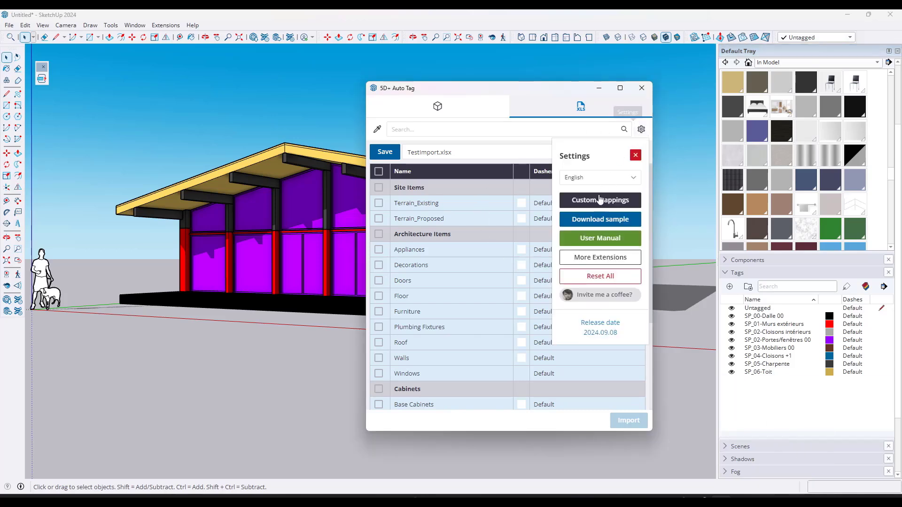
click(601, 200)
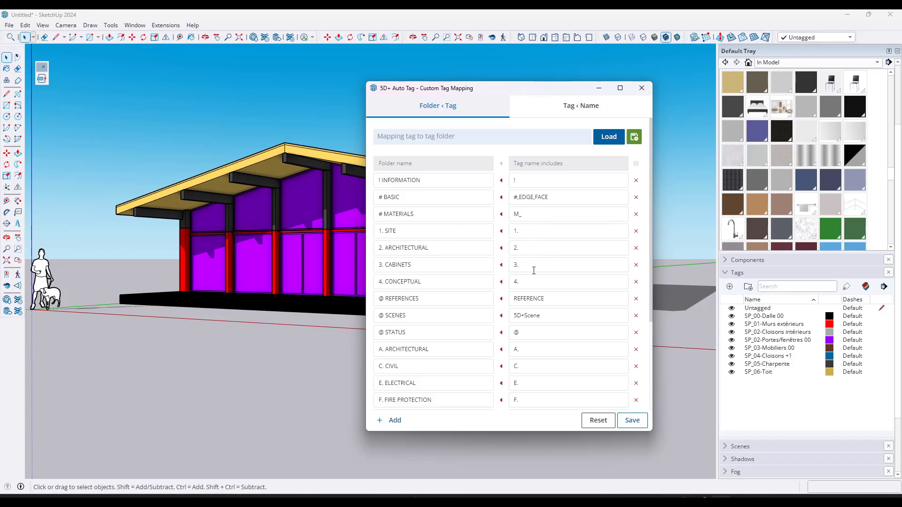
click(394, 420)
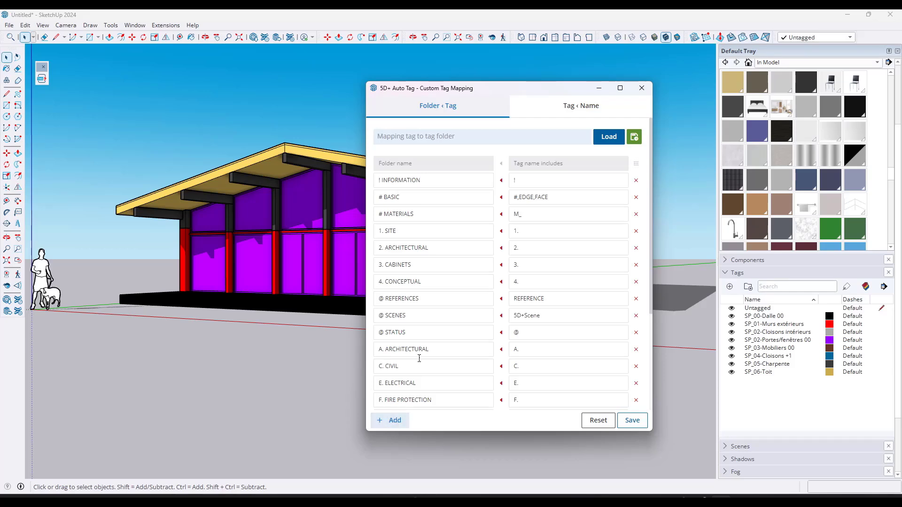
scroll(400, 282, down, 3)
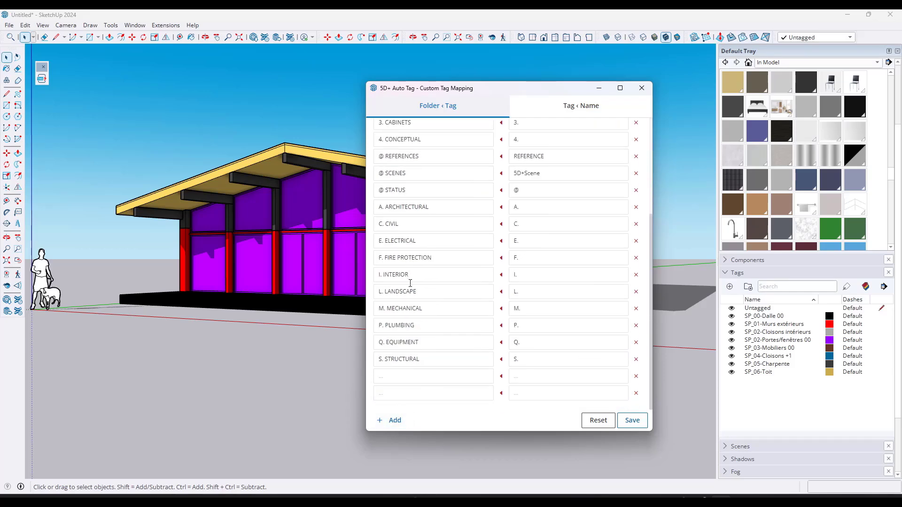
click(399, 376)
text(5. Structural)
click(525, 374)
text(5.)
click(632, 419)
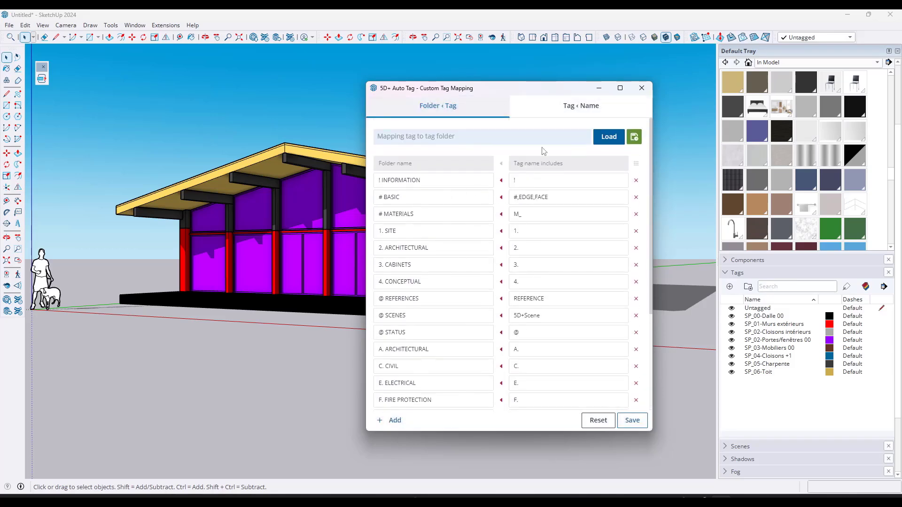
Step: View the Tag‹Name mapping, return to Folder‹Tag, and close the custom mapping and Auto Tag windows
click(550, 109)
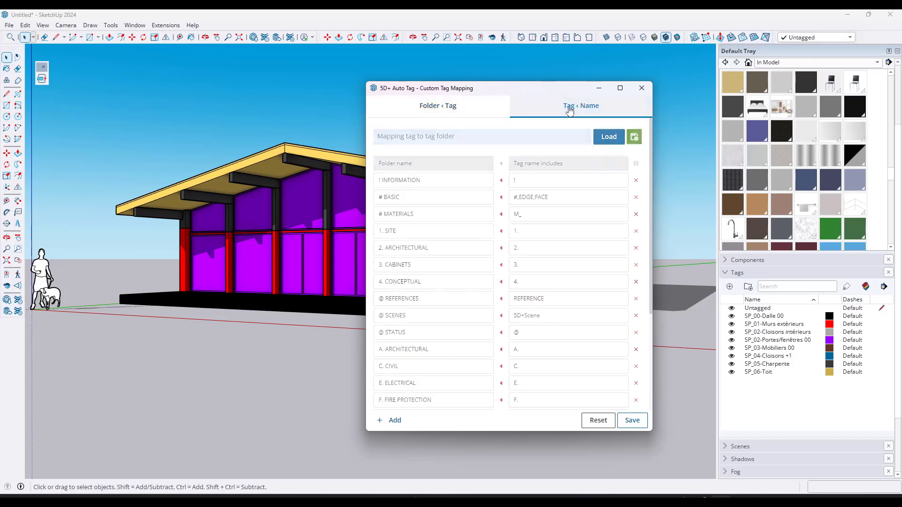
click(429, 108)
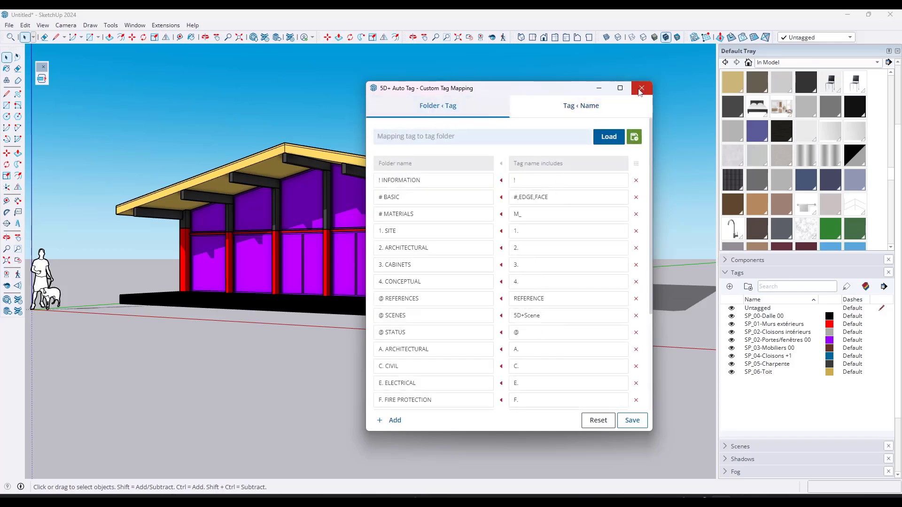
click(642, 88)
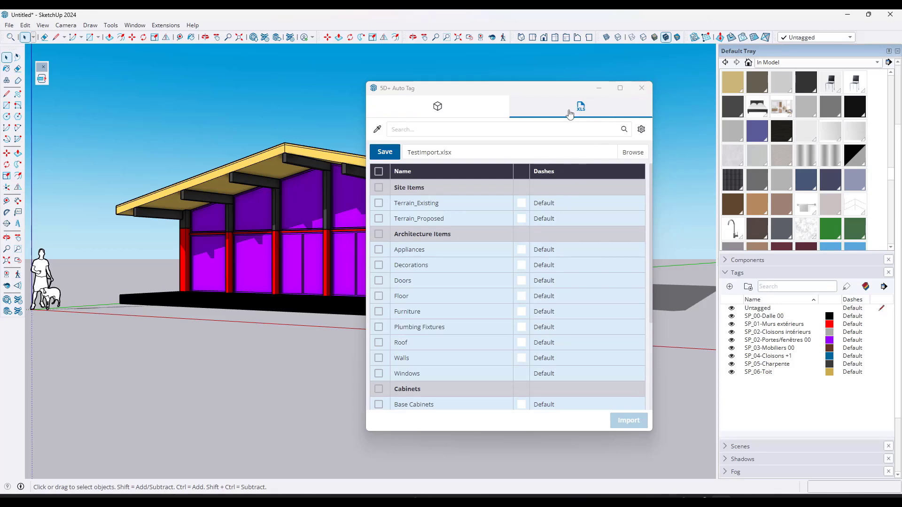
click(584, 110)
click(645, 93)
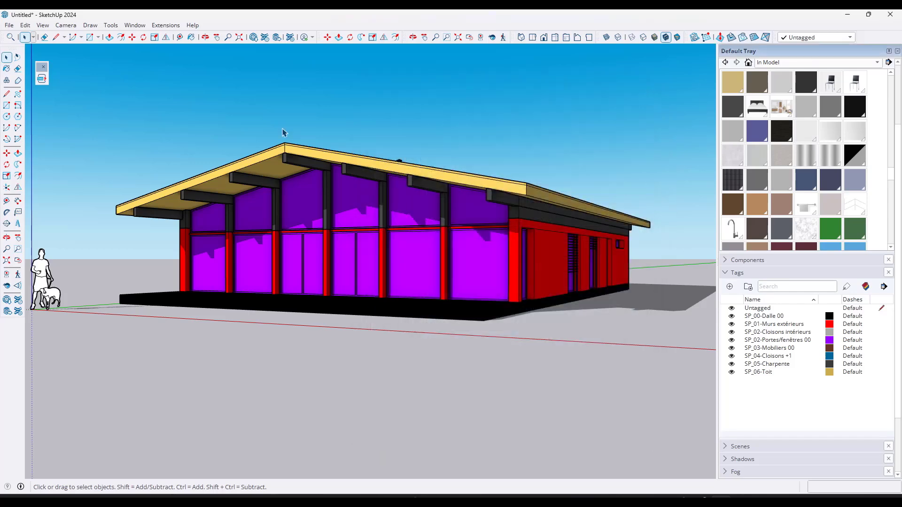
Step: Switch to the TestImport workbook in Excel and prefix the names Terrain_Existing and Terrain_Proposed with "1. "
mouse_move(475, 500)
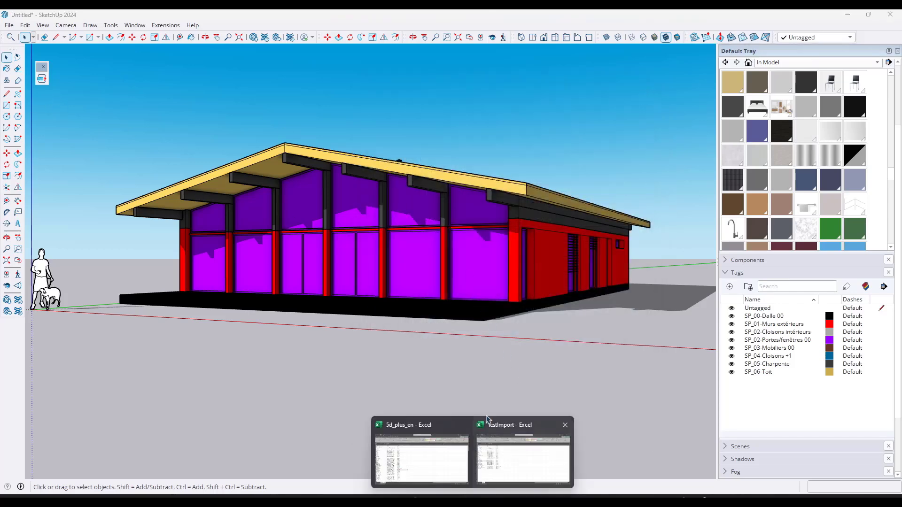
click(517, 463)
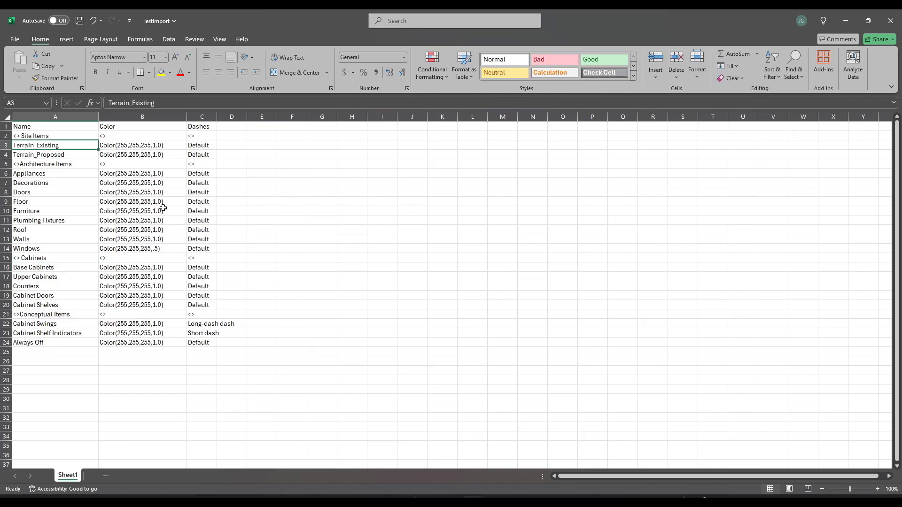
key(F2)
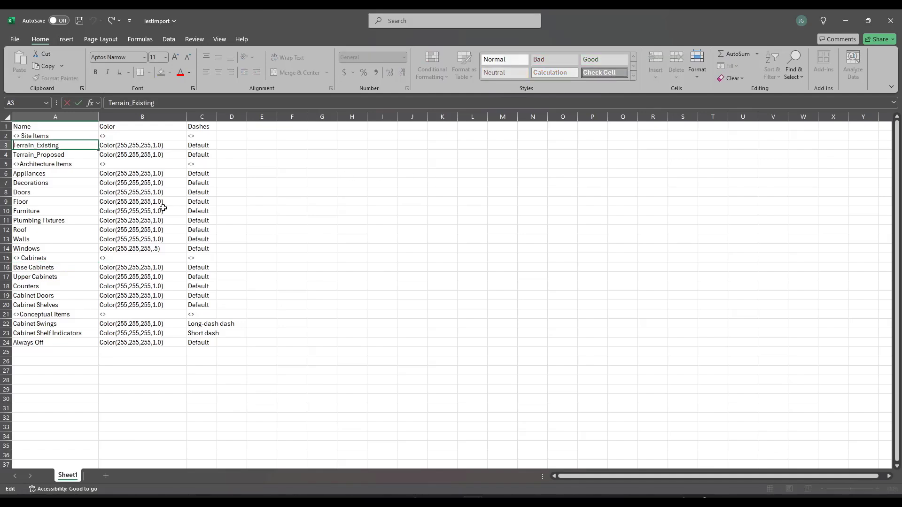
text(1.)
key(Return)
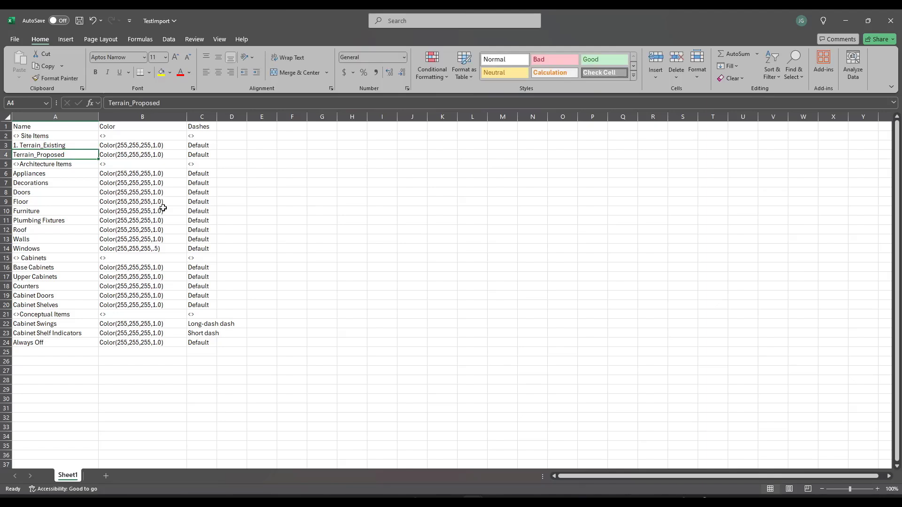
key(F2)
key(Home)
text(1.)
key(Return)
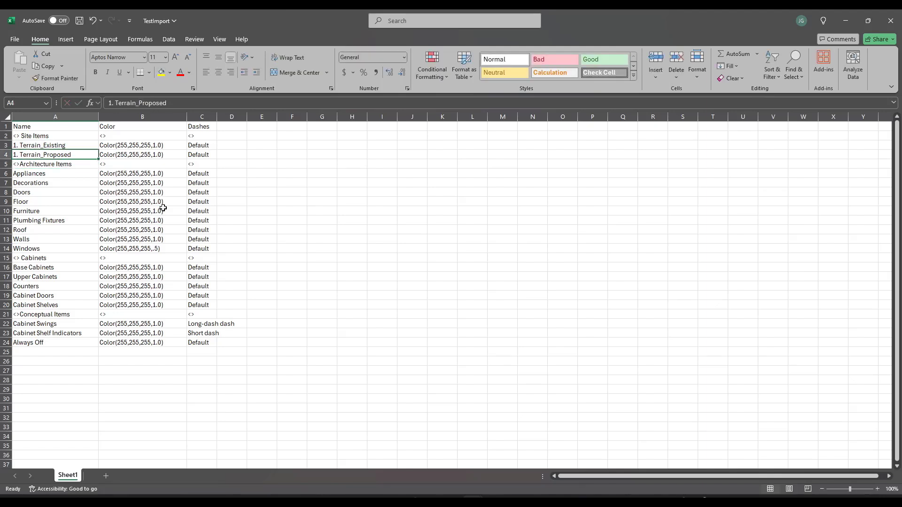
Step: Insert "1." inside the angle brackets of the Site Items heading in cell A2
key(Up)
key(Up)
key(Up)
key(F2)
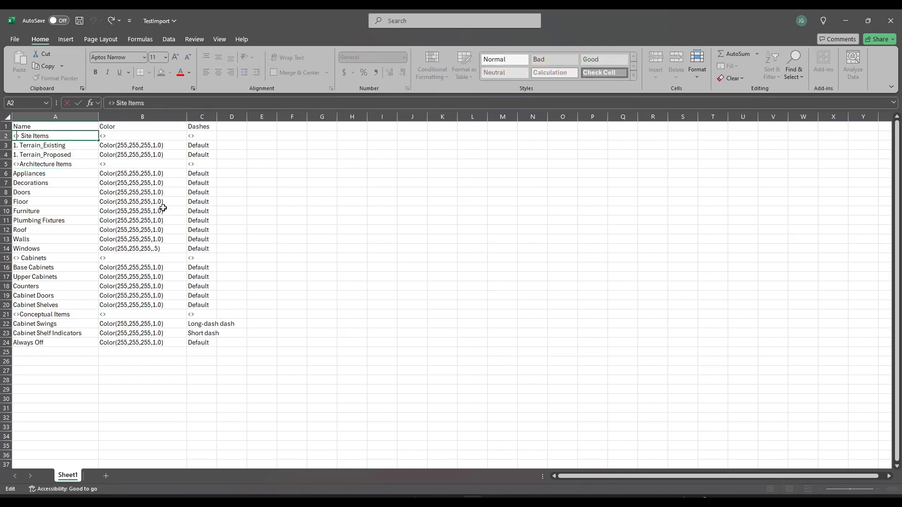
text(1.)
key(Return)
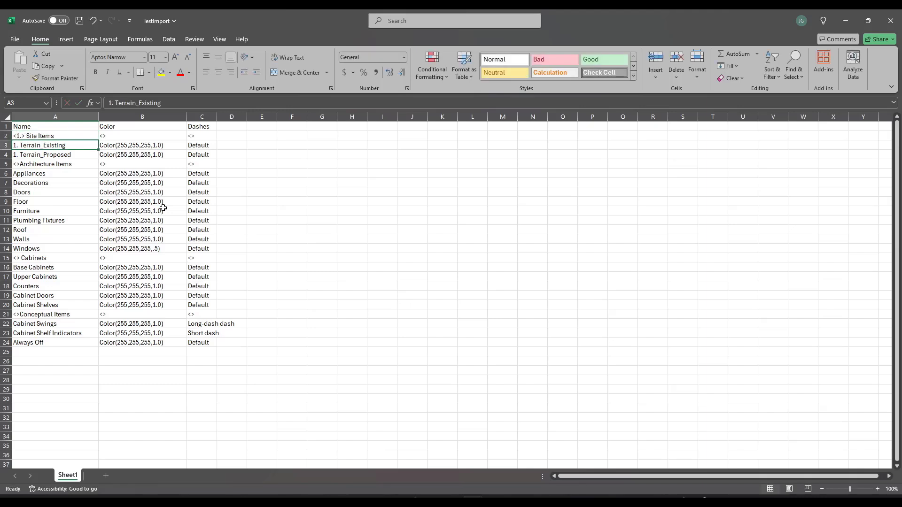
Step: Insert "2." inside the angle brackets of the Architecture Items heading in cell A5
key(Up)
key(Down)
key(Down)
key(Down)
key(Up)
key(Up)
key(Down)
key(Down)
key(Down)
key(Up)
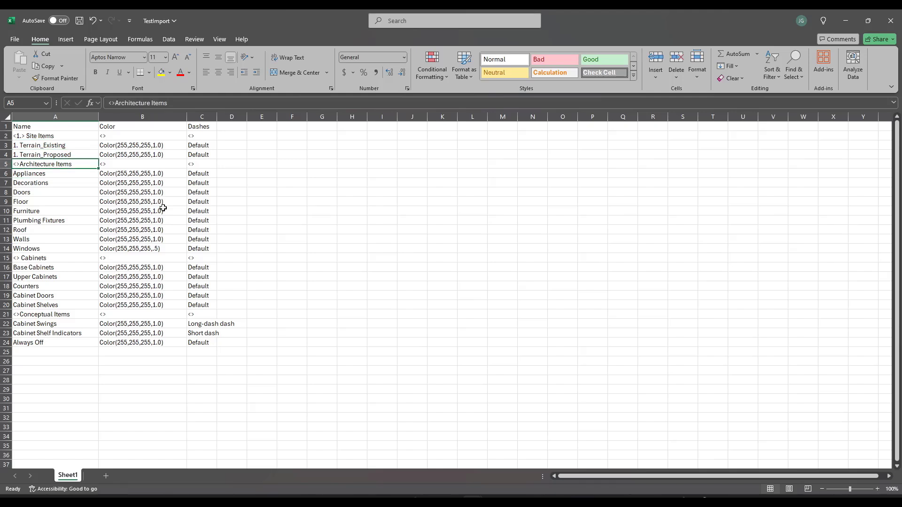
key(F2)
text(2.)
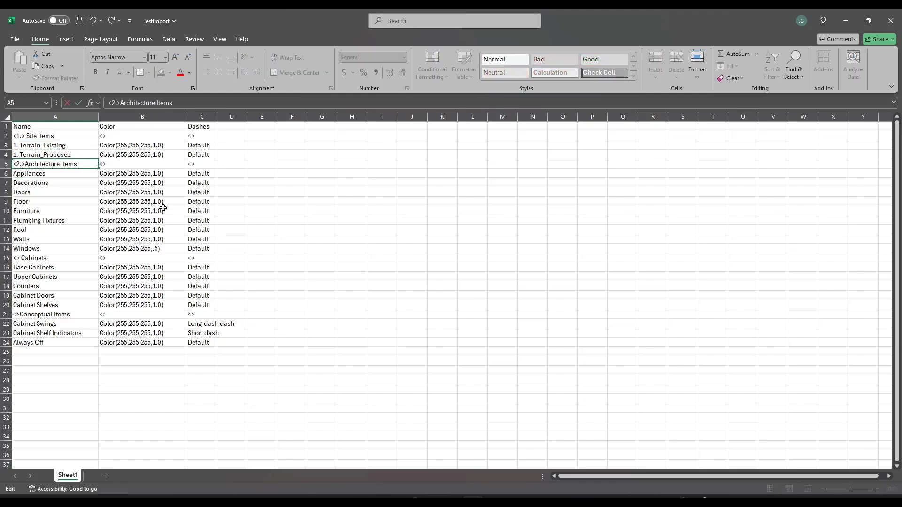
key(Return)
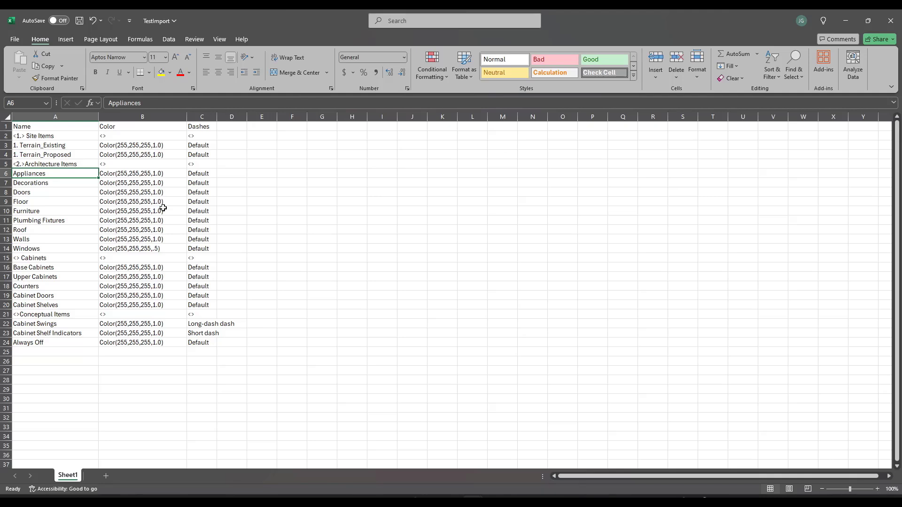
Step: Prefix the tag names Appliances, Decorations and Doors in cells A6 to A8 with "2. "
key(F2)
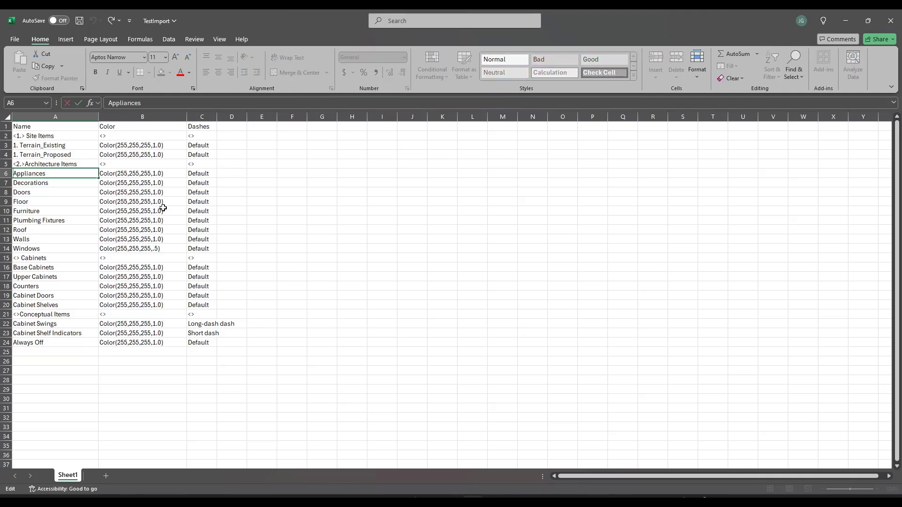
text(2.)
key(Return)
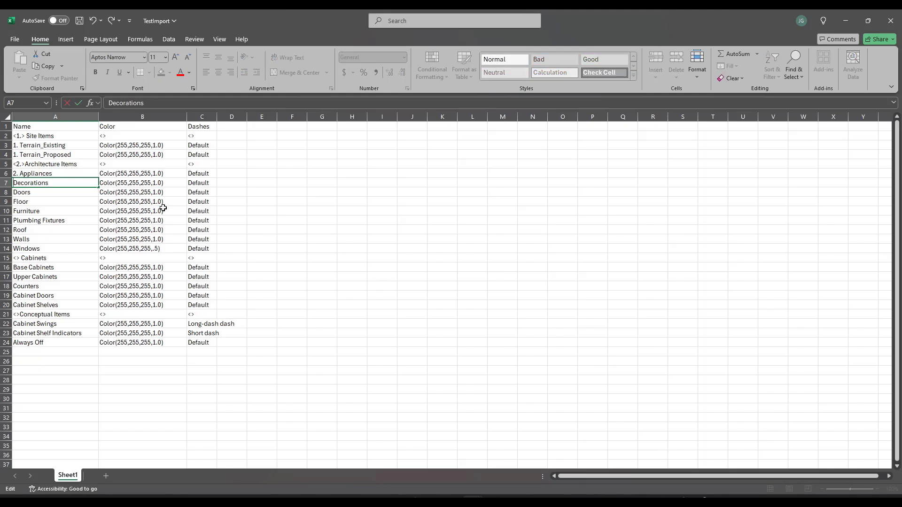
key(Home)
text(2.)
key(Return)
key(F2)
key(Home)
text(2)
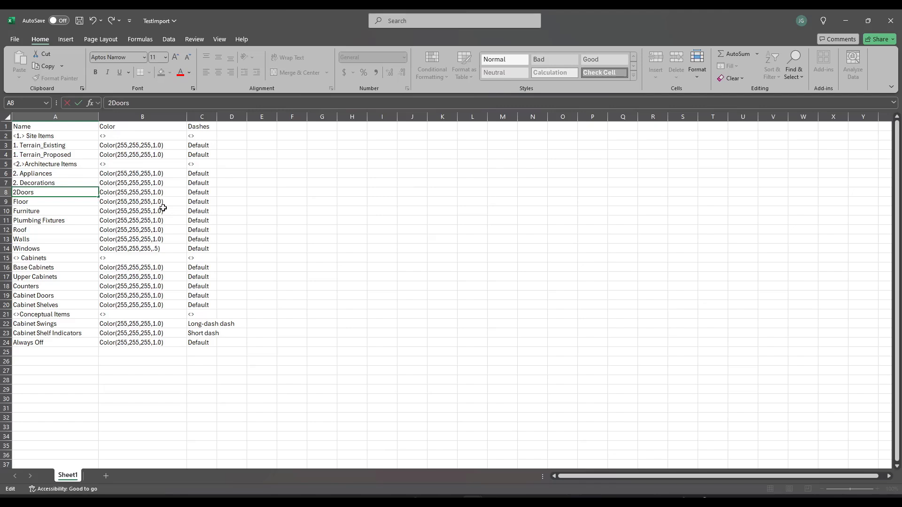
text(.)
key(Return)
Step: Prefix the Floor tag name in cell A9 with "2." and put a space between the prefix and the name
key(F2)
key(Home)
text(2.)
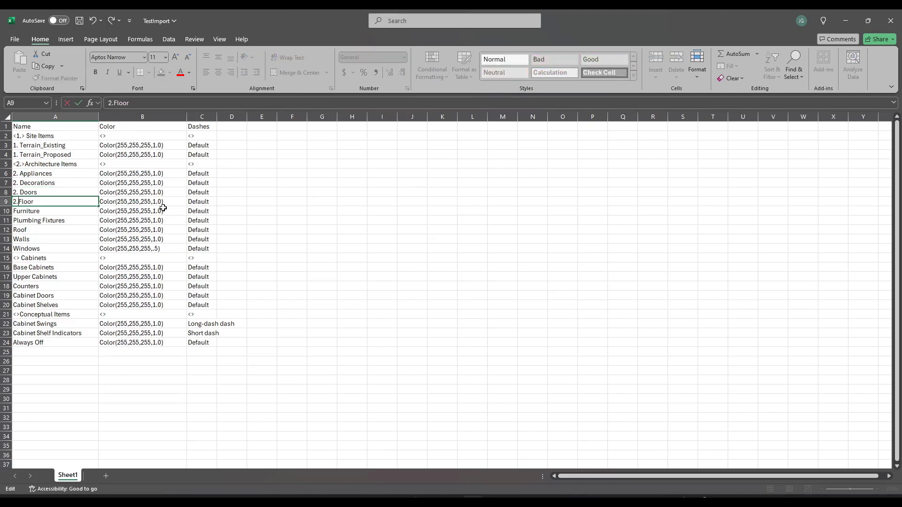
key(Return)
key(Up)
key(F2)
key(Left)
key(Left)
key(Left)
key(Left)
key(Left)
key(Return)
Step: Prefix the tag names Furniture and Plumbing Fixtures in cells A10 and A11 with "2. "
key(F2)
key(Home)
text(2.)
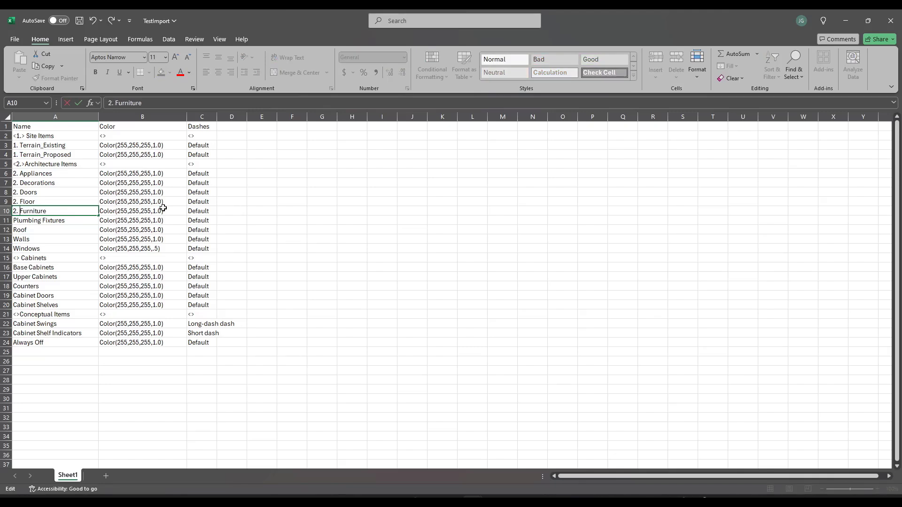
key(Return)
key(F2)
key(Home)
text(2.)
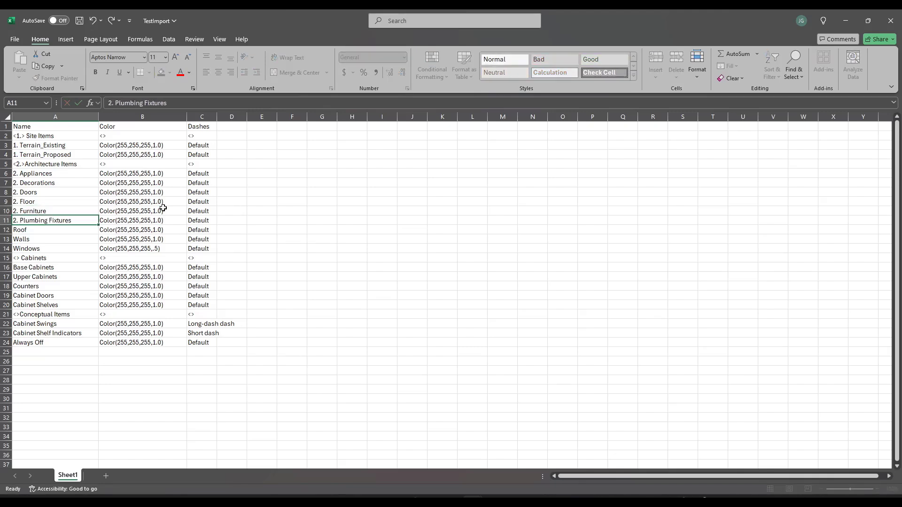
key(Return)
key(F2)
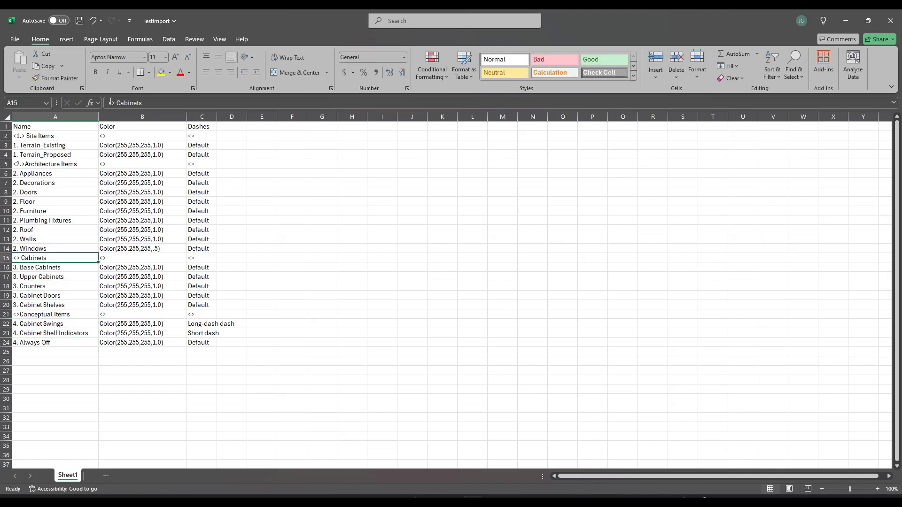
Step: Insert "3." inside the angle brackets of the Cabinets heading in cell A15
key(F2)
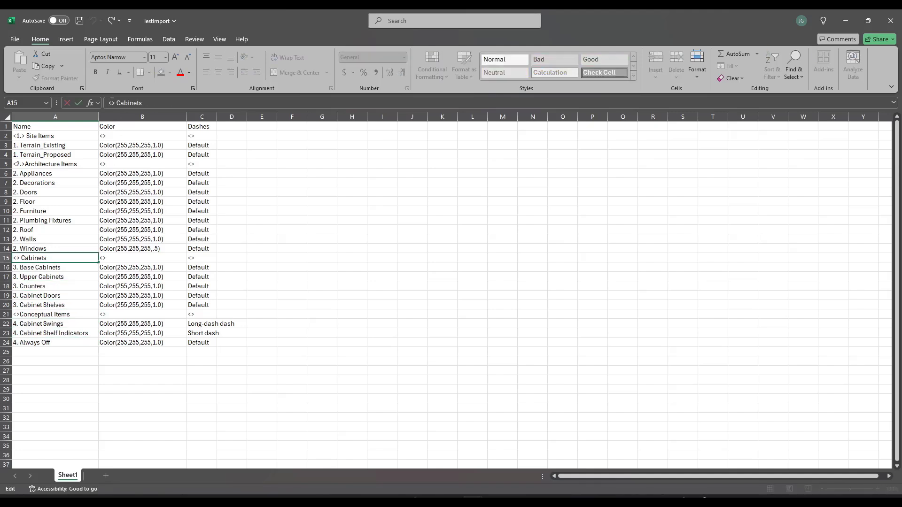
text(4.)
key(Return)
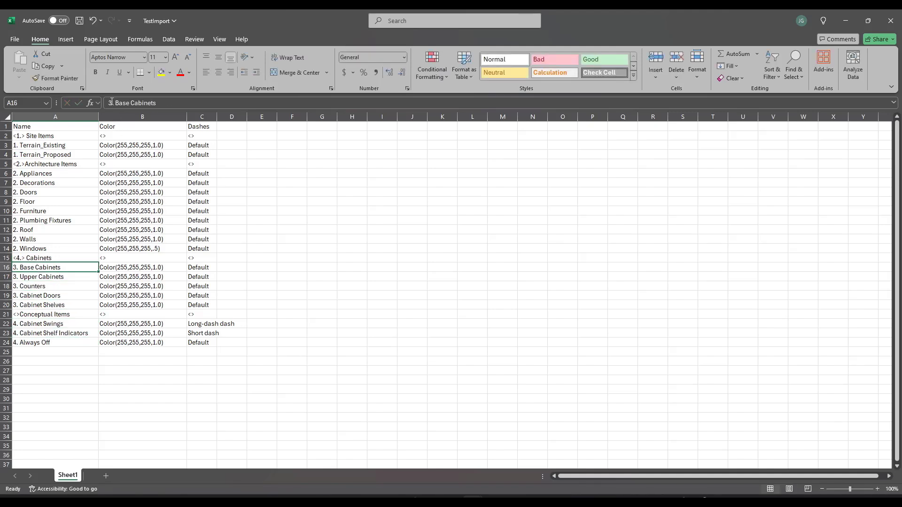
key(Down)
key(Up)
key(Up)
key(F2)
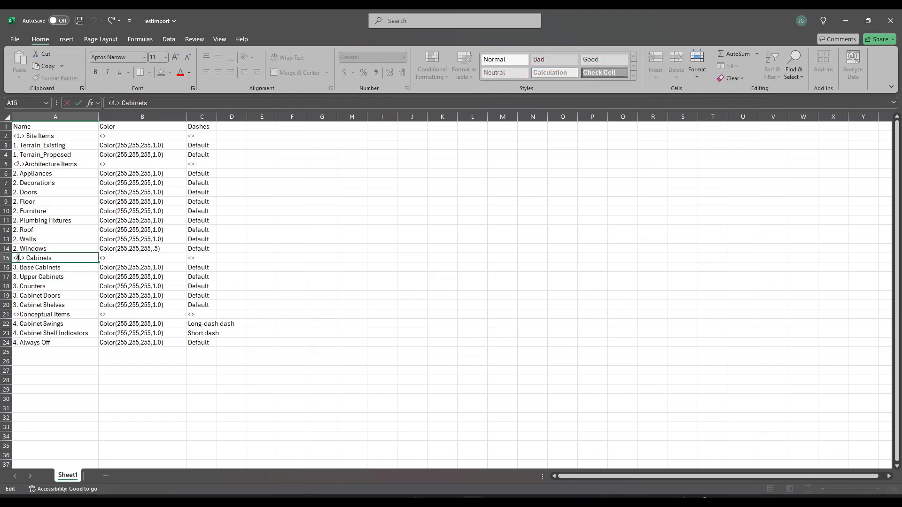
key(BackSpace)
text(3)
key(Return)
Step: Change the heading in cell A21 to "<4.> Conceptual Items" and save the workbook
key(Down)
key(Down)
key(Down)
key(Down)
key(Down)
key(F2)
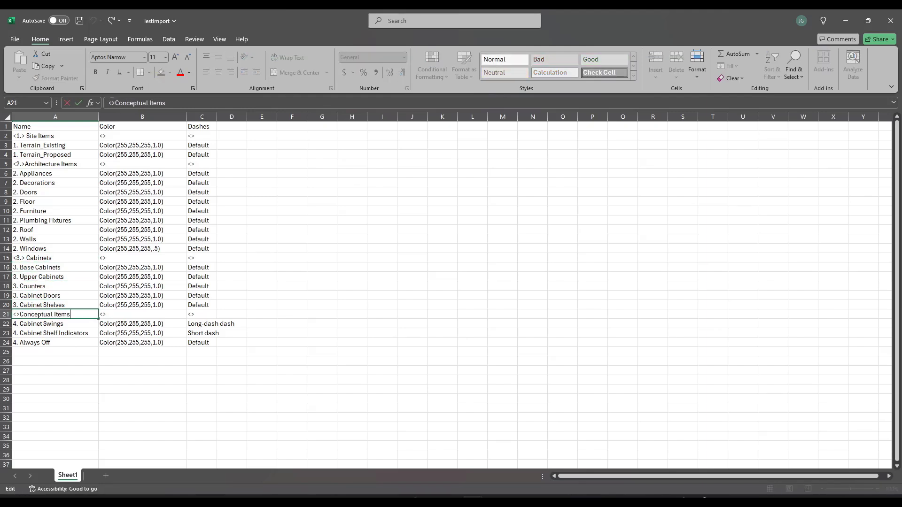
text(4.)
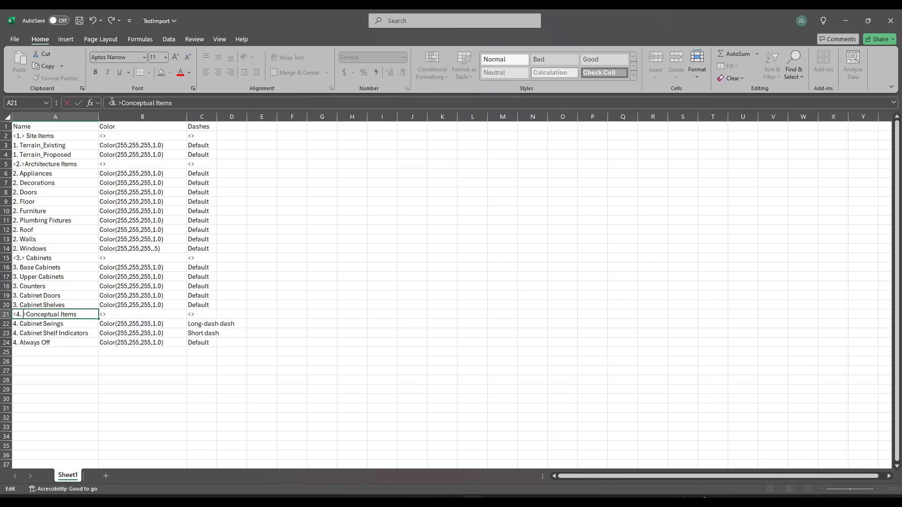
key(BackSpace)
key(Right)
key(Return)
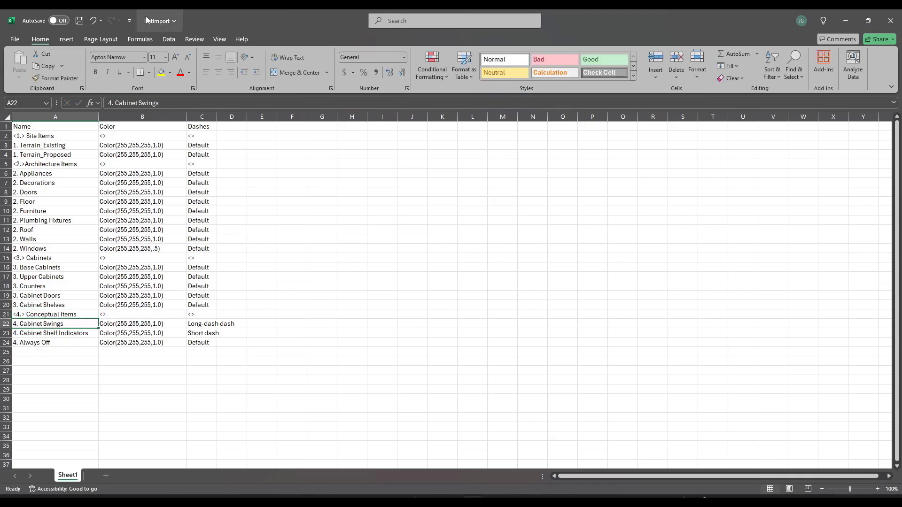
key(ctrl+s)
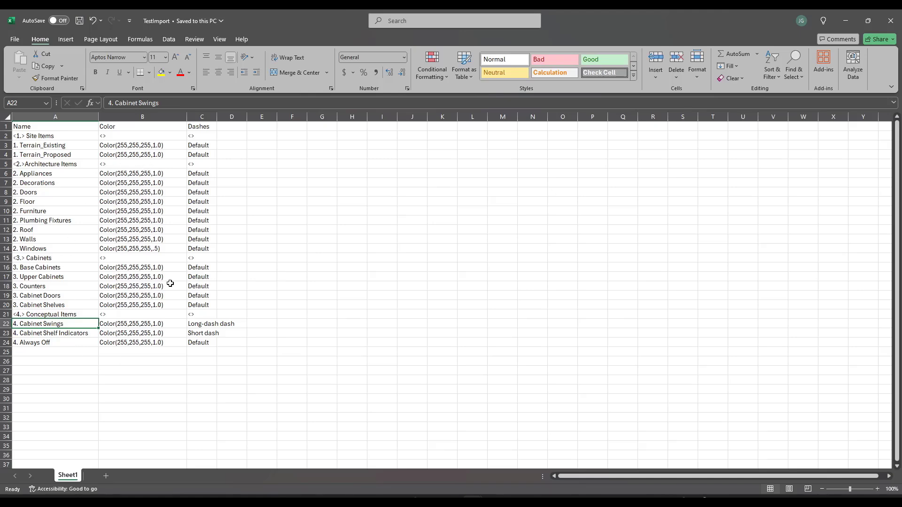
Step: Switch to SketchUp, load the TestImport workbook into 5D+ Auto Tag and import all of its tags
click(846, 20)
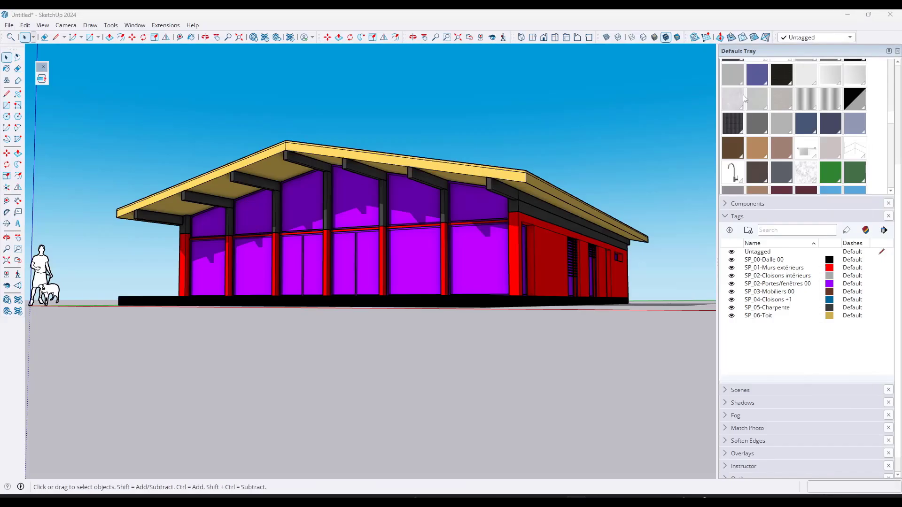
click(41, 79)
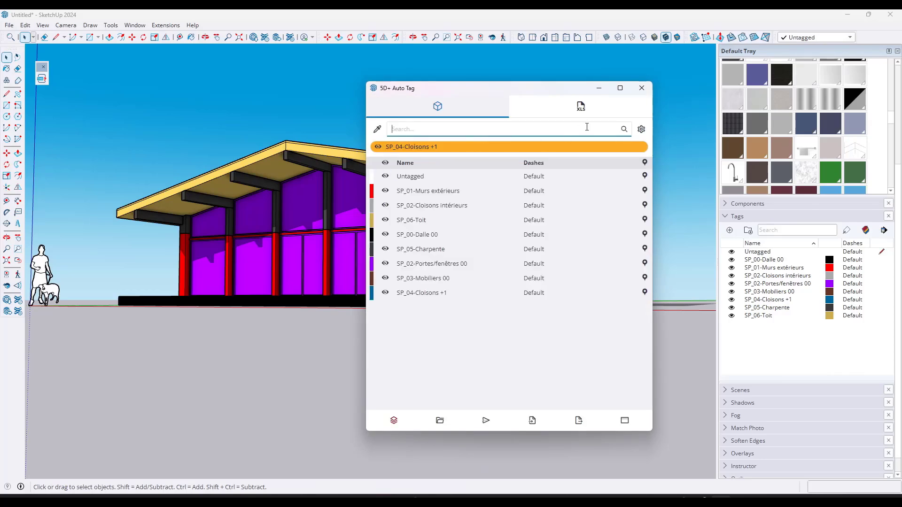
click(603, 112)
click(628, 153)
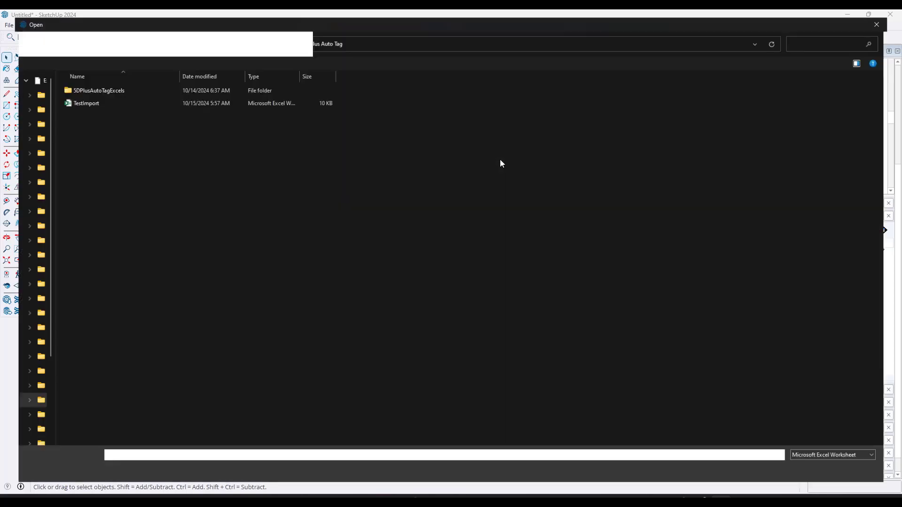
double_click(68, 99)
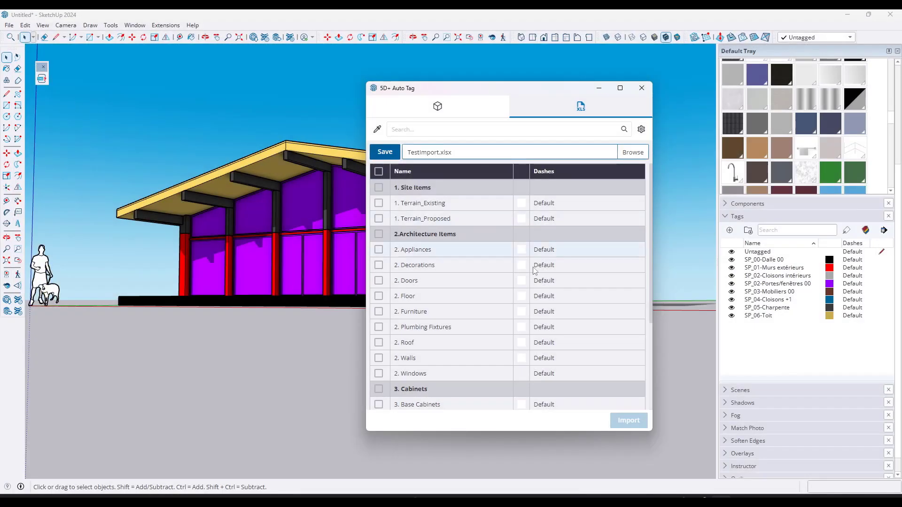
click(378, 171)
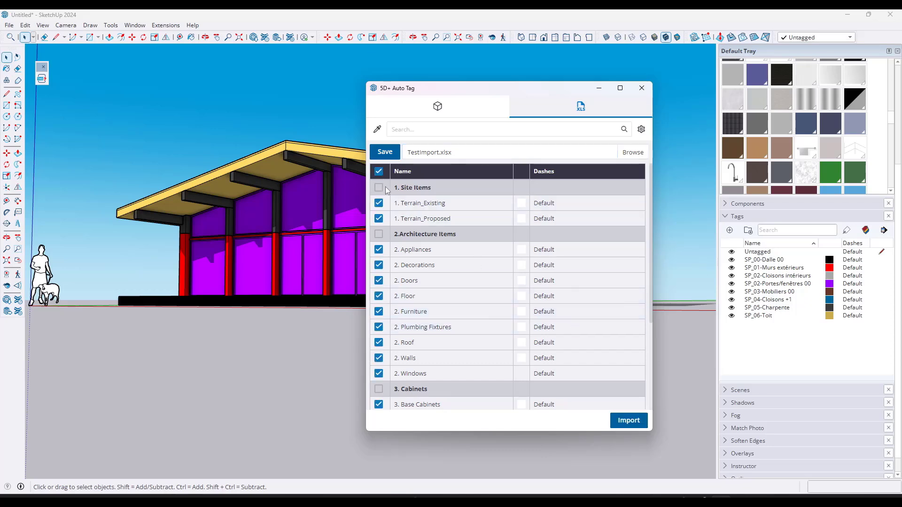
click(628, 421)
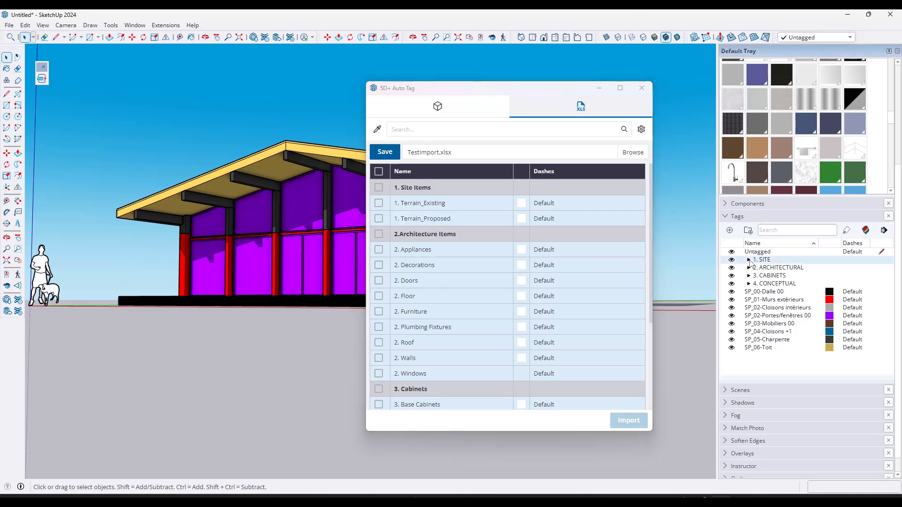
Step: Examine which tags were placed in the folders 1. SITE, 2. ARCHITECTURAL, 3. CABINETS and 4. CONCEPTUAL
click(749, 260)
click(748, 260)
click(749, 268)
click(749, 268)
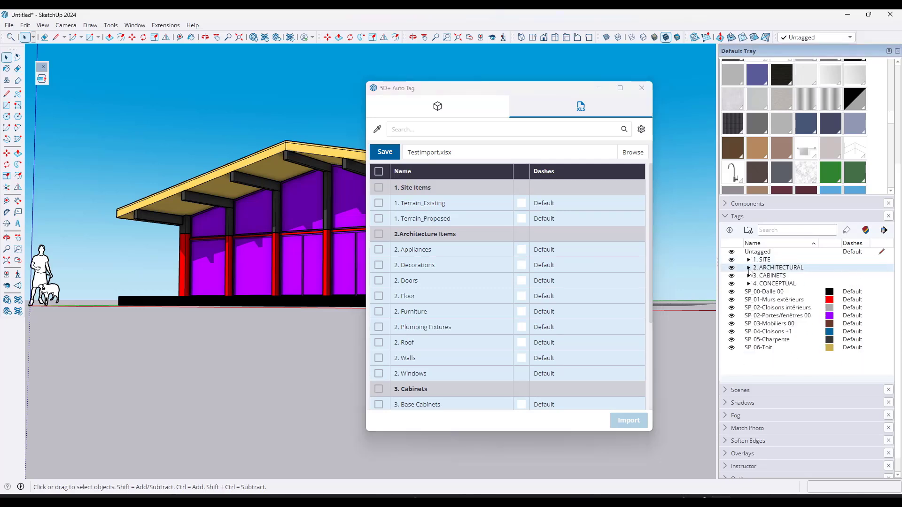
click(749, 276)
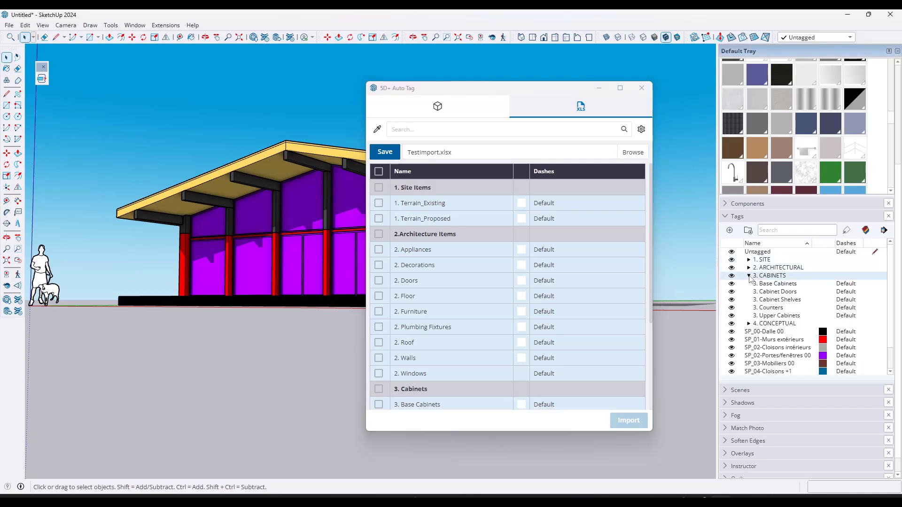
click(749, 276)
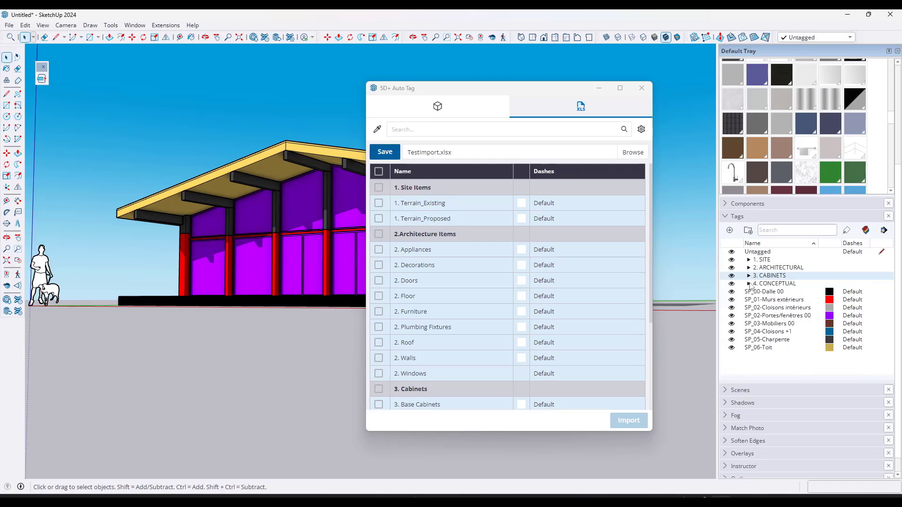
click(749, 284)
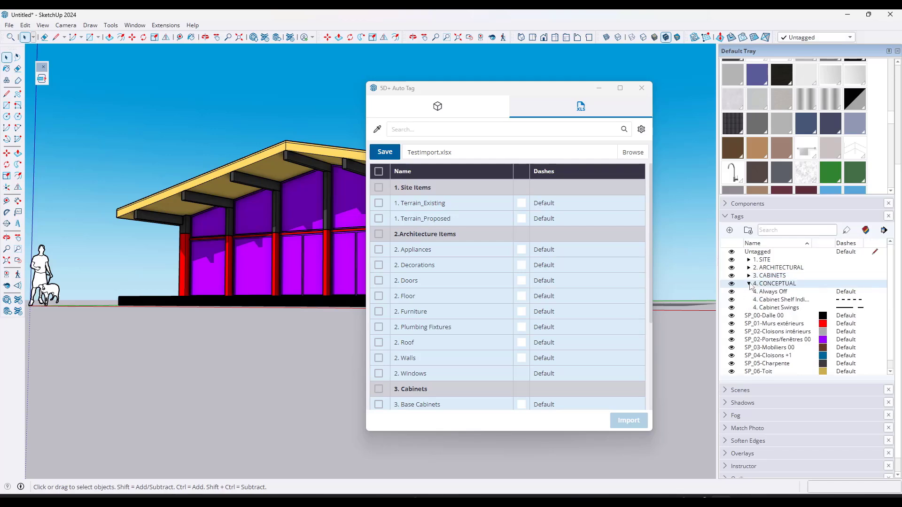
click(750, 284)
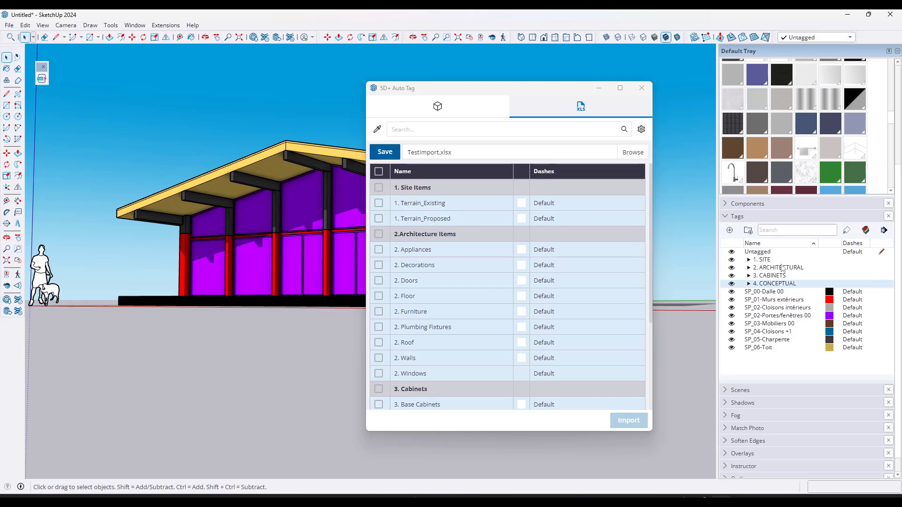
Step: Review the folder-to-tag rules in Auto Tag's custom tag mapping, closing the extension when done
click(642, 130)
click(600, 200)
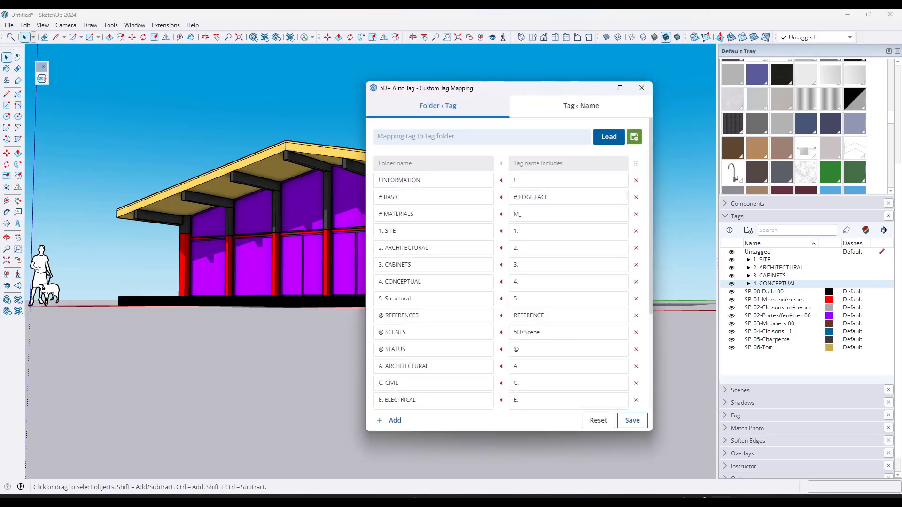
click(642, 89)
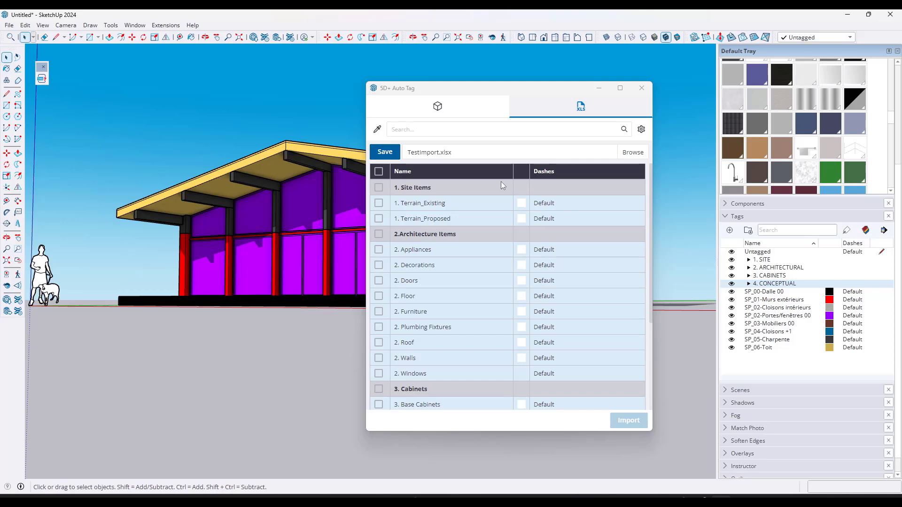
click(641, 88)
Step: Draw a rectangle on the ground beside the house
middle_drag(331, 234, 499, 317)
key(r)
click(451, 330)
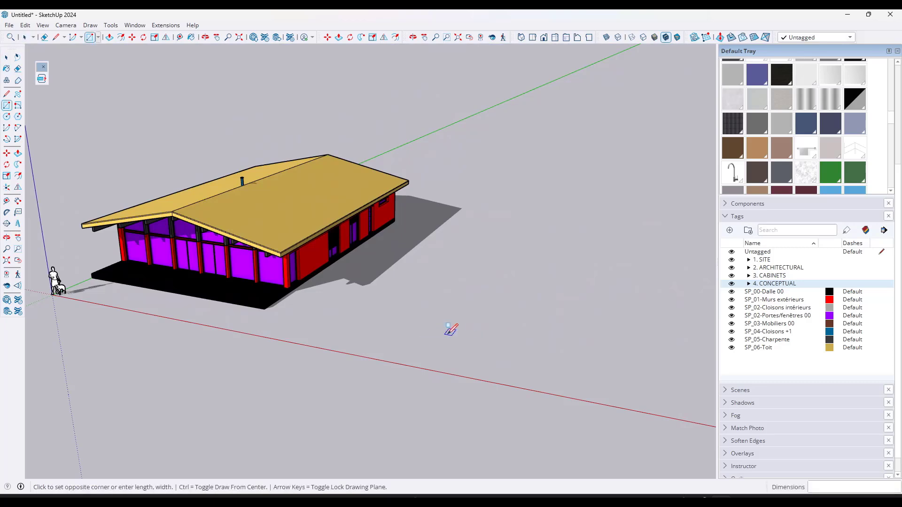
click(632, 288)
Step: Offset the rectangle's edges inward by 6 inches to outline the wall thickness
key(f)
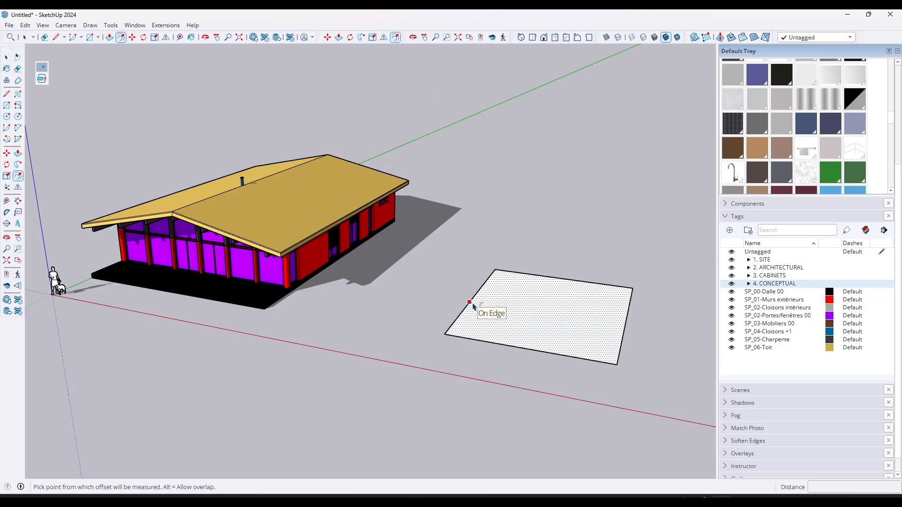
click(471, 304)
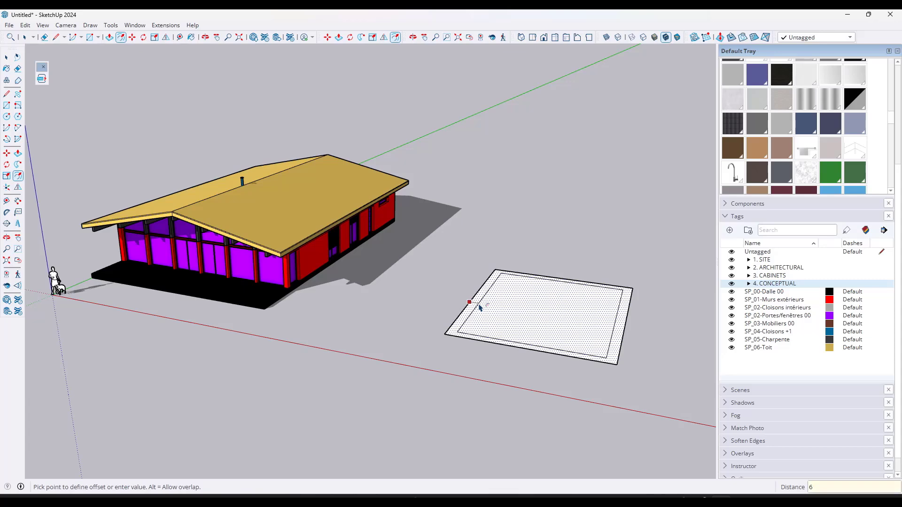
key(Return)
key(space)
Step: Push/Pull the narrow border face up about 13' 11" to form four walls
key(p)
scroll(451, 333, up, 3)
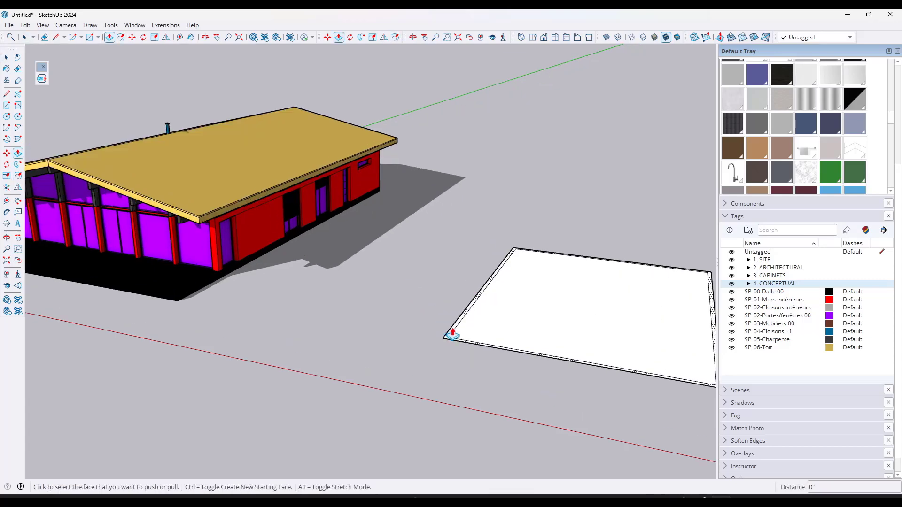
scroll(452, 335, up, 2)
click(452, 334)
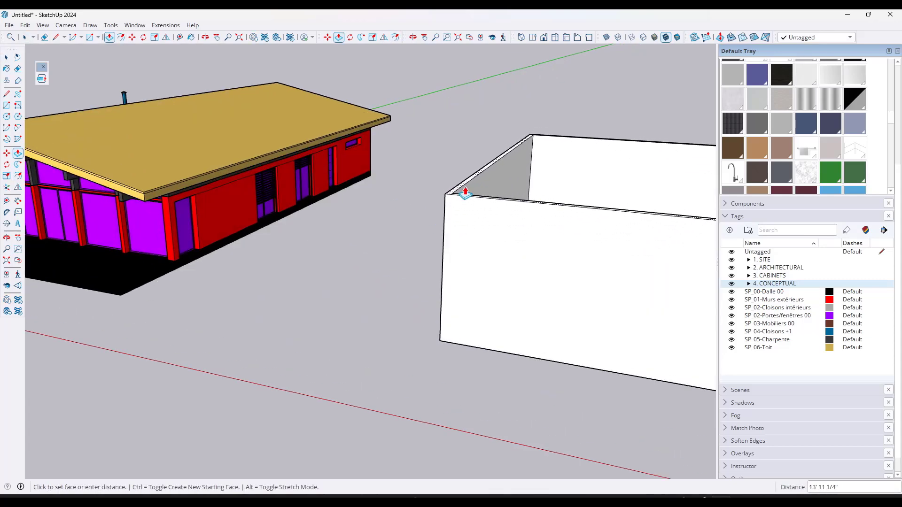
click(465, 193)
key(space)
Step: Show the Shadows toolbar and turn off the model's shadows
scroll(441, 219, down, 3)
scroll(561, 275, down, 4)
middle_drag(514, 270, 489, 224)
right_click(860, 40)
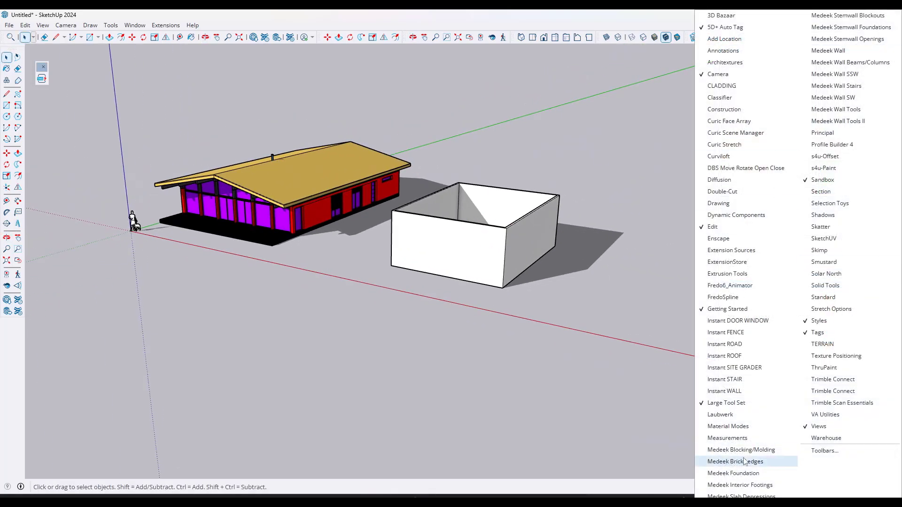
click(824, 215)
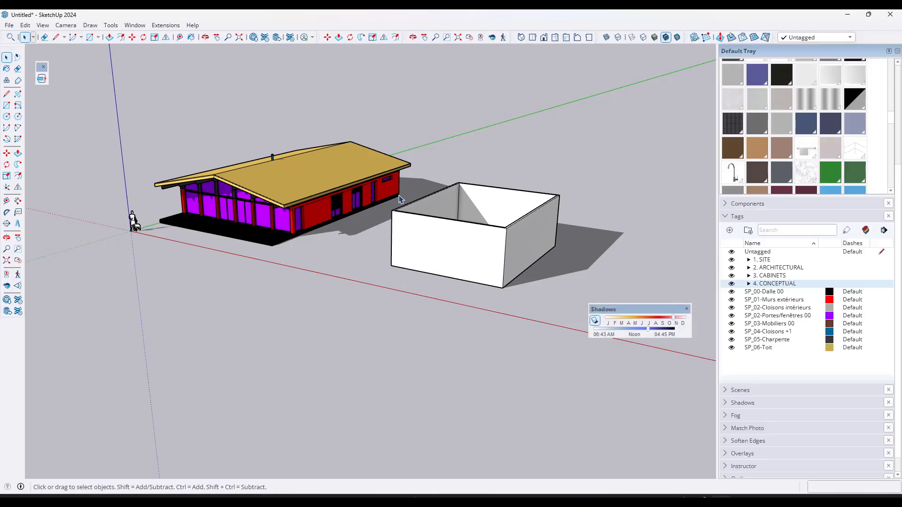
click(595, 321)
Step: Select all connected geometry of the new walls and make it a group
scroll(564, 316, up, 5)
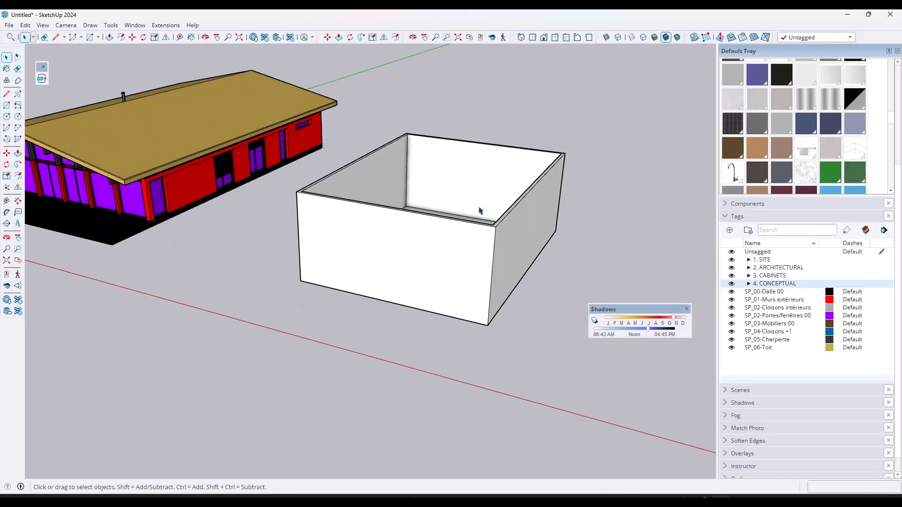
middle_drag(481, 210, 467, 322)
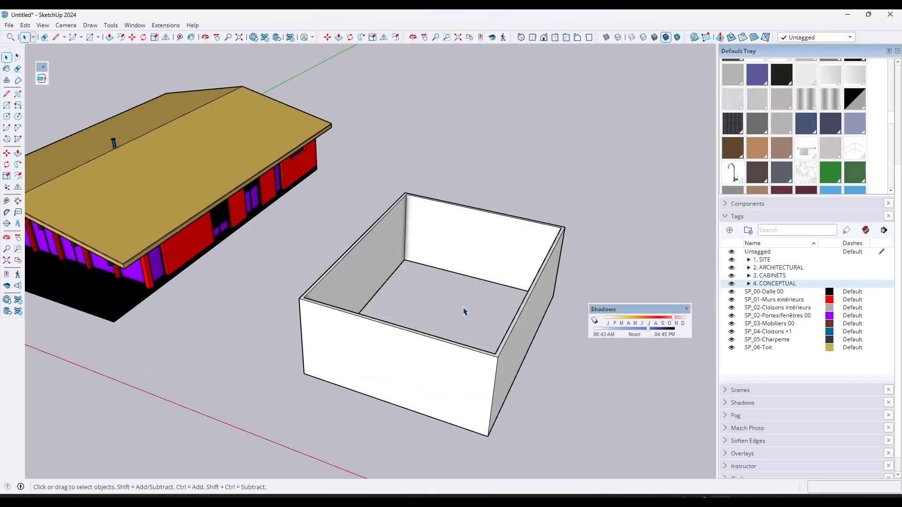
triple_click(432, 238)
right_click(457, 244)
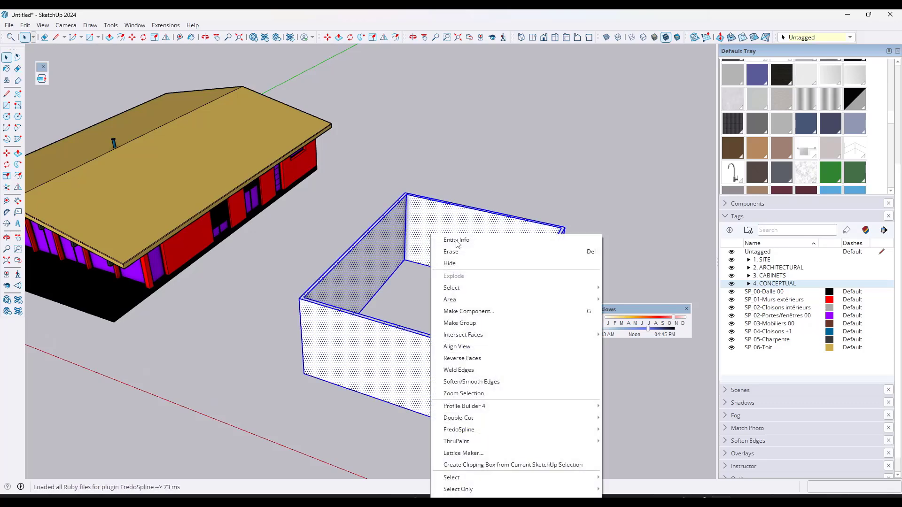
click(464, 323)
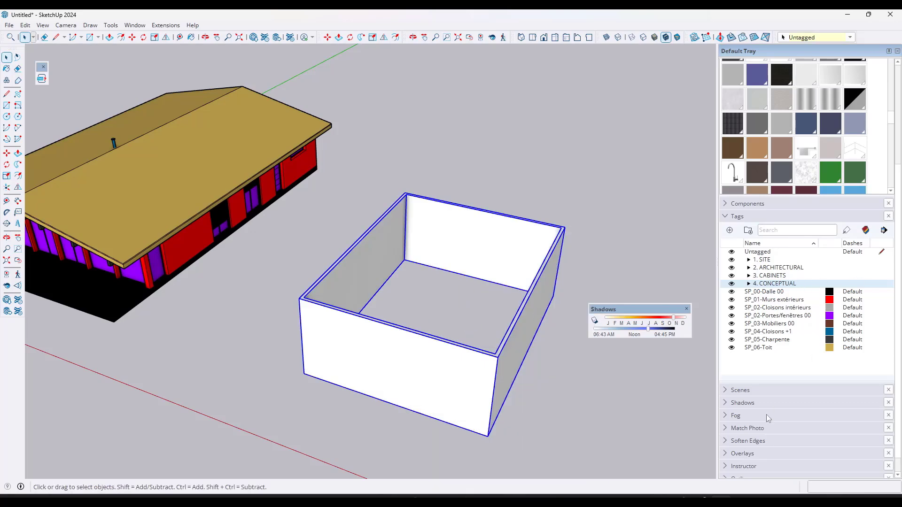
Step: Rename the new wall group in the Outliner as "Exterior Walls"
scroll(765, 414, down, 1)
scroll(823, 421, down, 5)
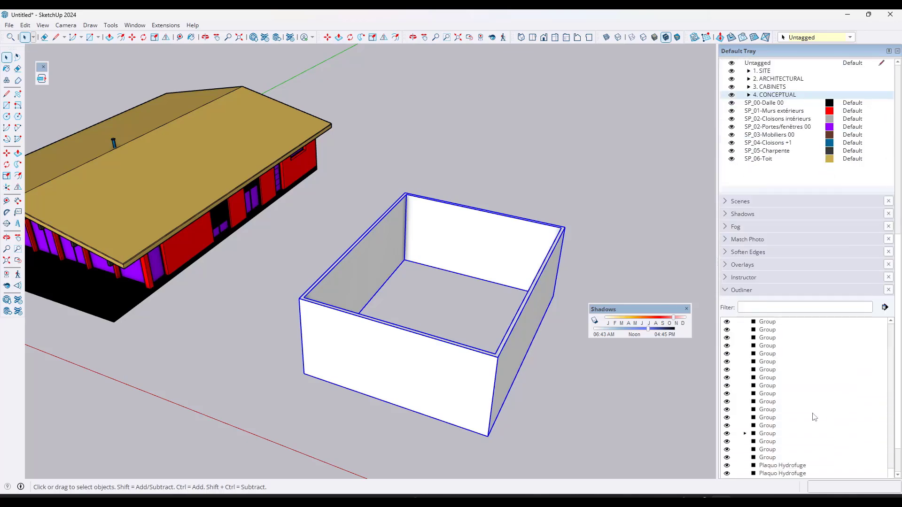
right_click(756, 453)
click(765, 445)
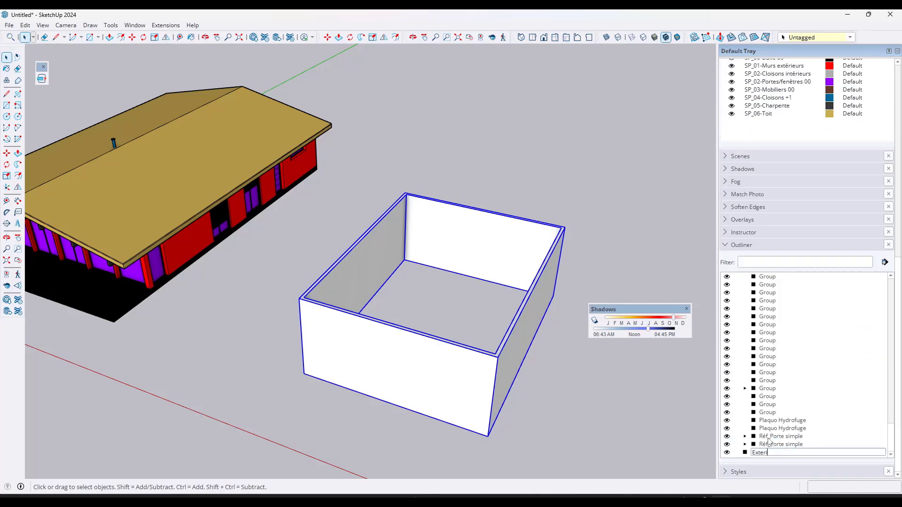
text(Exterior Walls)
key(Return)
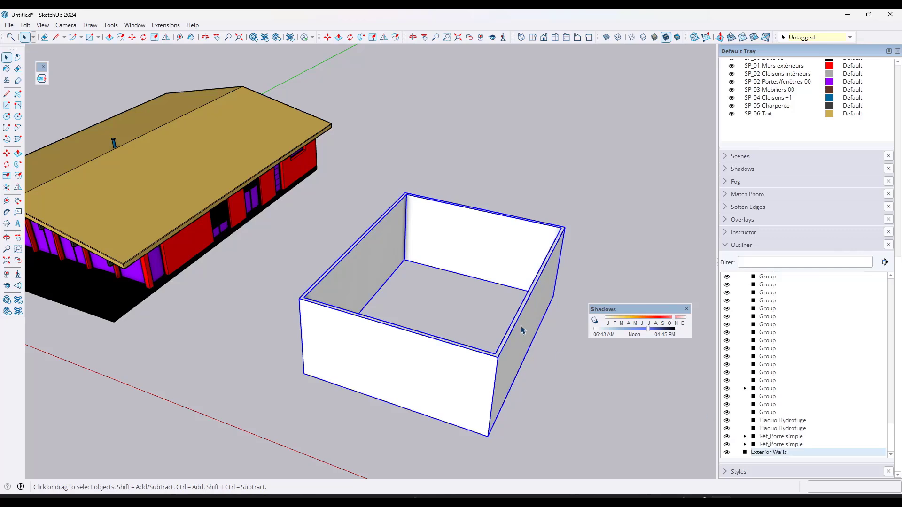
middle_drag(432, 235, 493, 292)
scroll(494, 293, up, 2)
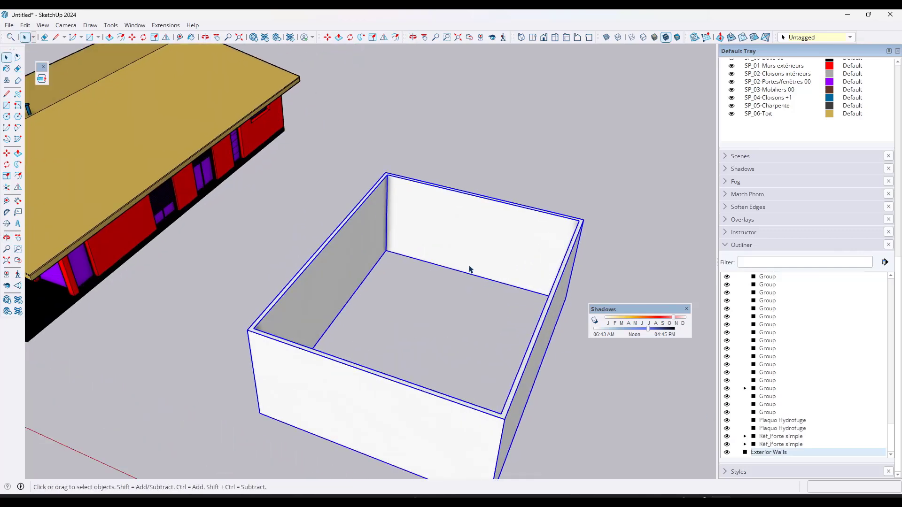
Step: Draw a narrow full-height rectangle, about 13' 11" tall, on the inner face of the back exterior wall
key(r)
click(463, 272)
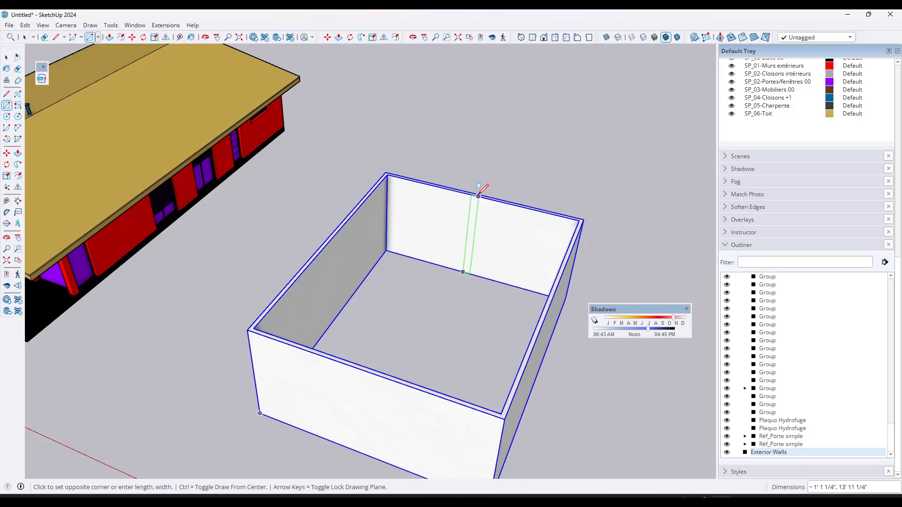
scroll(478, 196, up, 4)
click(479, 196)
key(space)
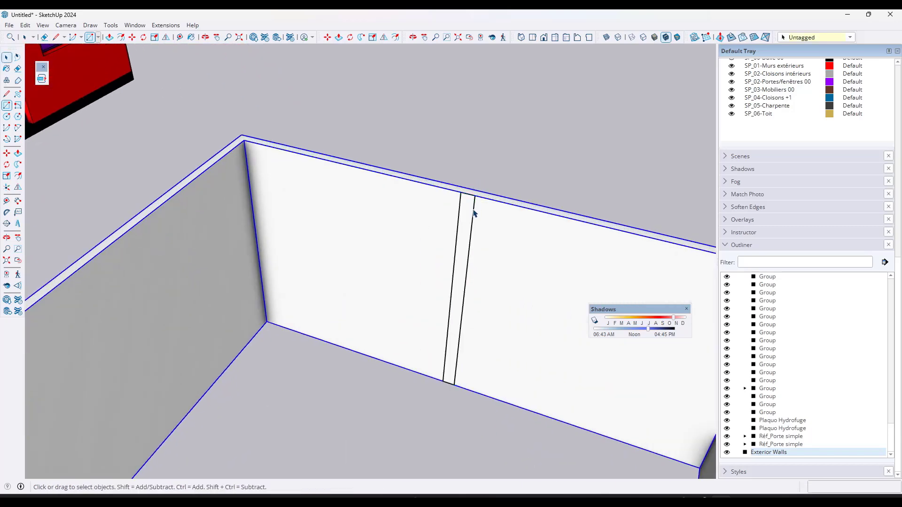
Step: Push/Pull the narrow rectangle out into the room to form a partition wall
scroll(474, 211, down, 2)
key(p)
click(463, 230)
click(414, 361)
key(space)
scroll(467, 254, down, 4)
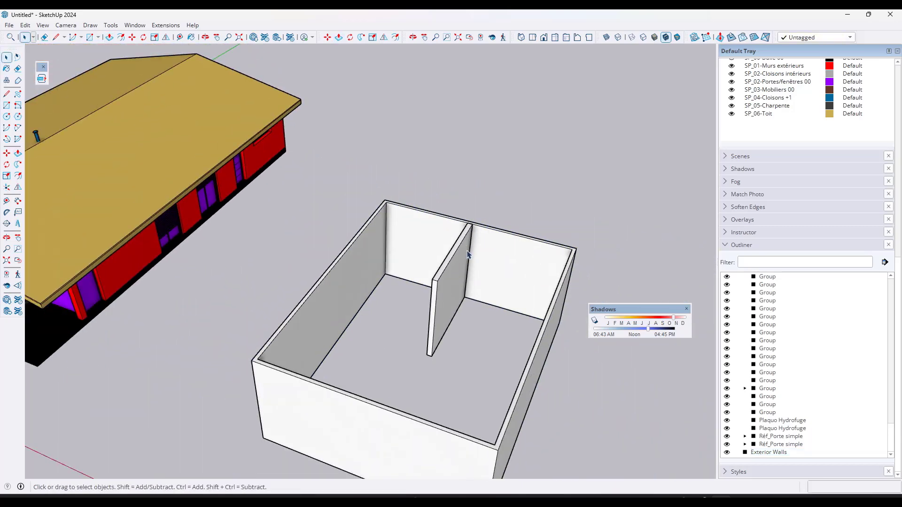
Step: Draw a rectangle about 9 5/8" by 13' 11" on the adjoining wall's inner face and Push/Pull it into a second partition
middle_drag(468, 254, 329, 274)
key(r)
click(295, 334)
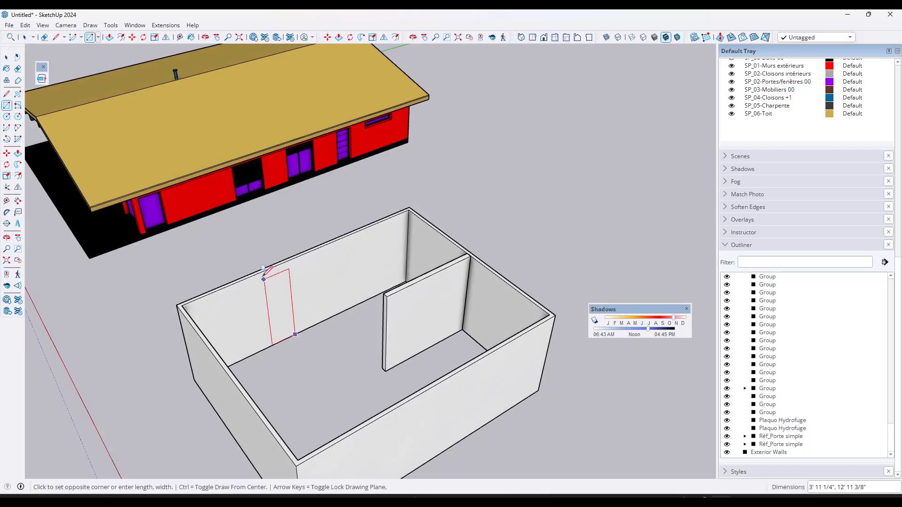
scroll(281, 260, up, 1)
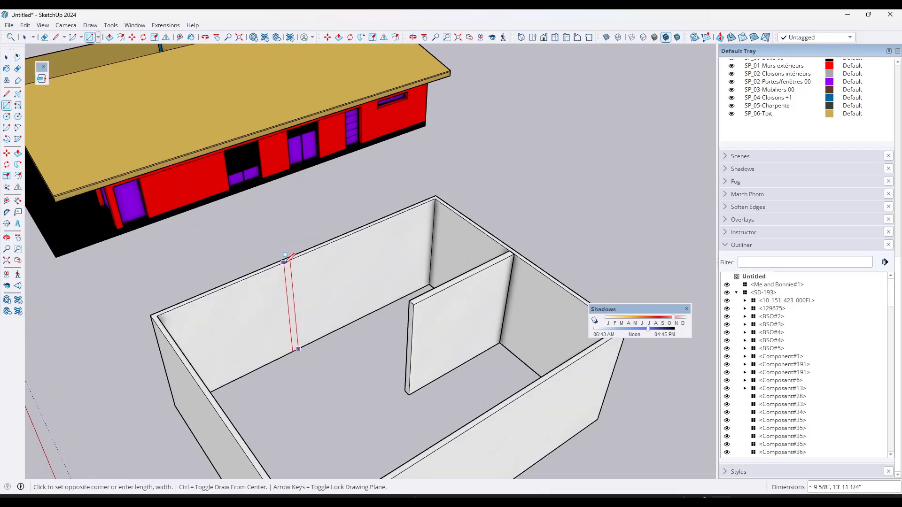
click(284, 261)
key(p)
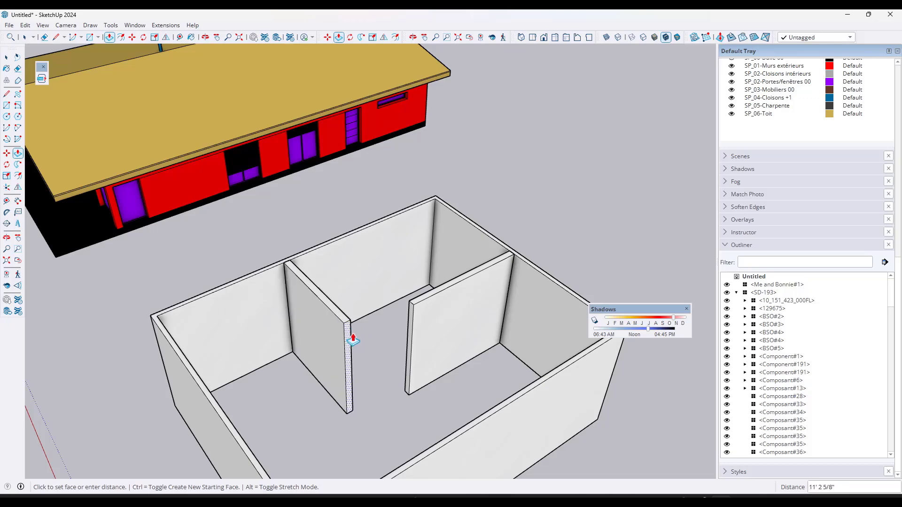
click(350, 337)
key(space)
Step: Group the two partition walls together and rename the group in the Outliner as "Interior Walls"
triple_click(327, 333)
shift+triple_click(425, 328)
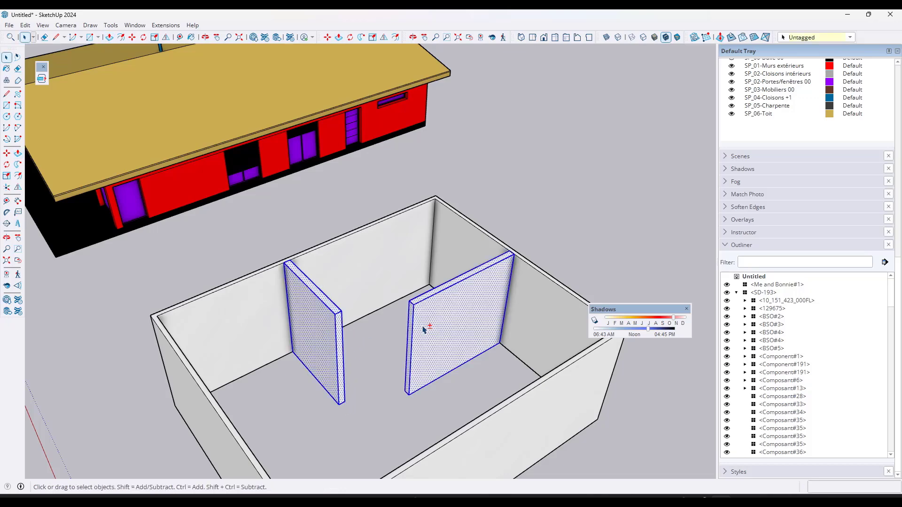
right_click(425, 329)
click(462, 139)
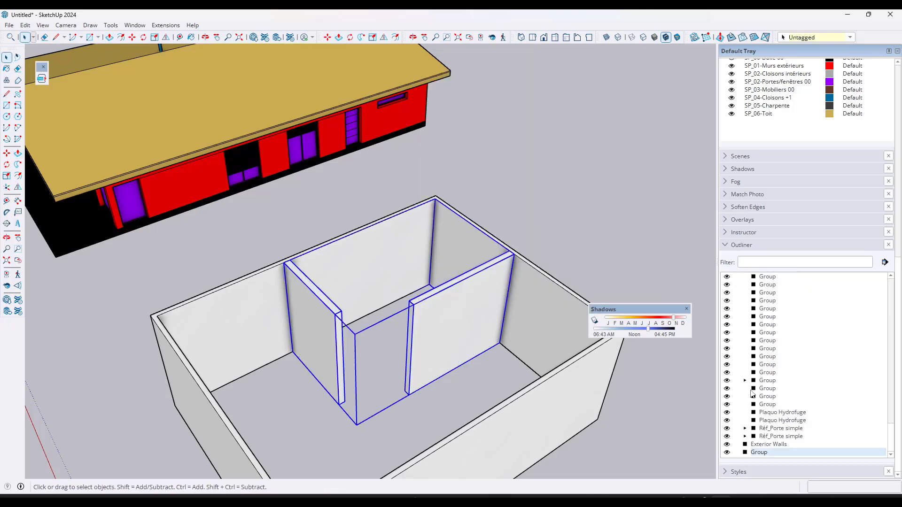
right_click(760, 453)
click(768, 450)
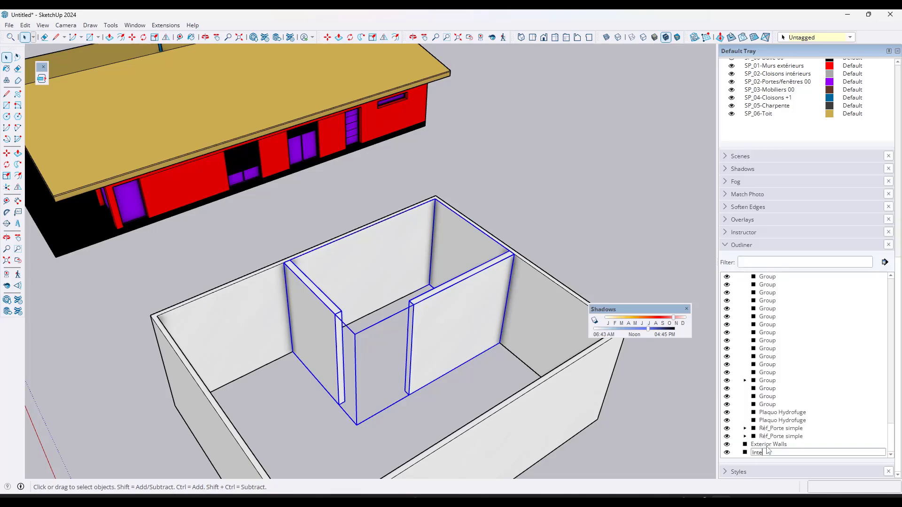
key(Return)
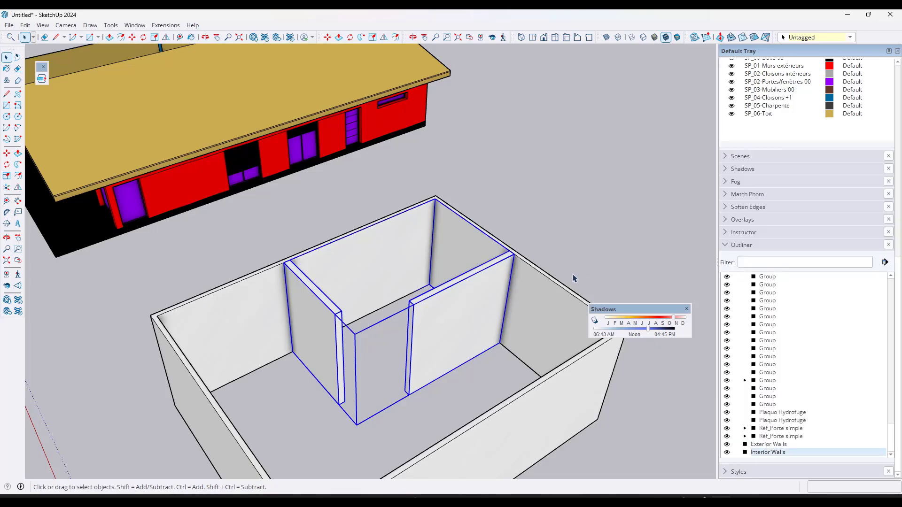
Step: Clear the selection and open the custom object-name-to-tag mappings in 5D+ Auto Tag
scroll(416, 159, down, 4)
middle_drag(449, 283, 522, 242)
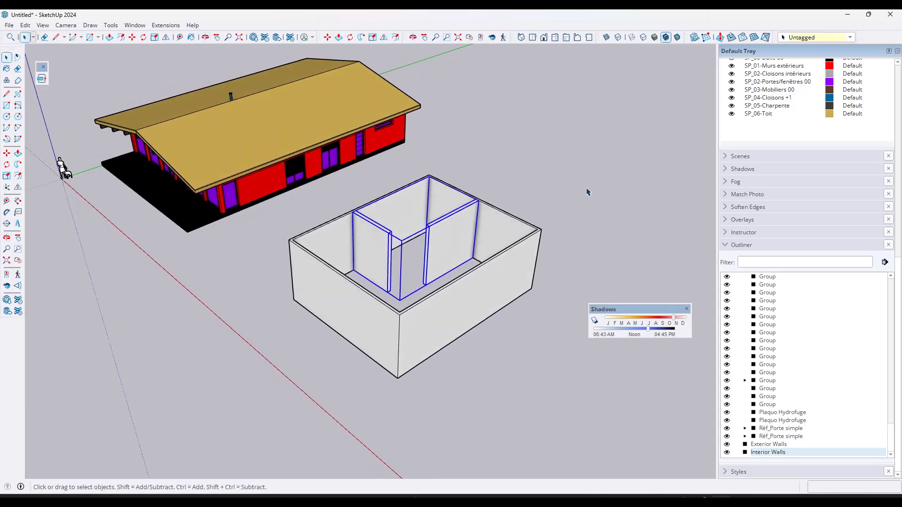
click(586, 189)
middle_drag(426, 285, 466, 262)
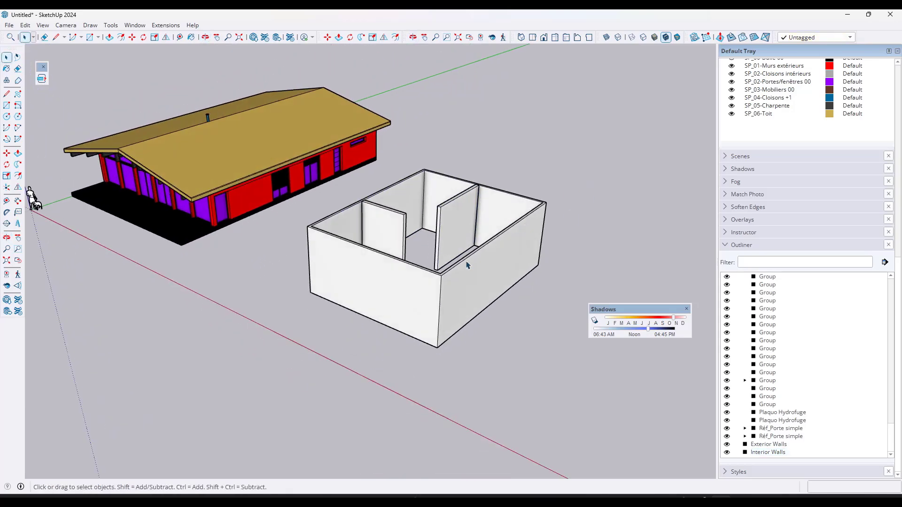
click(41, 79)
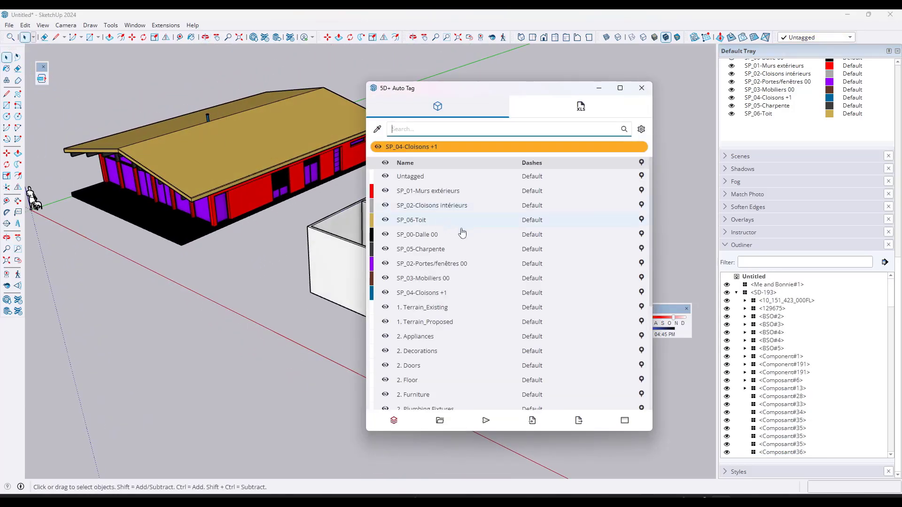
click(641, 130)
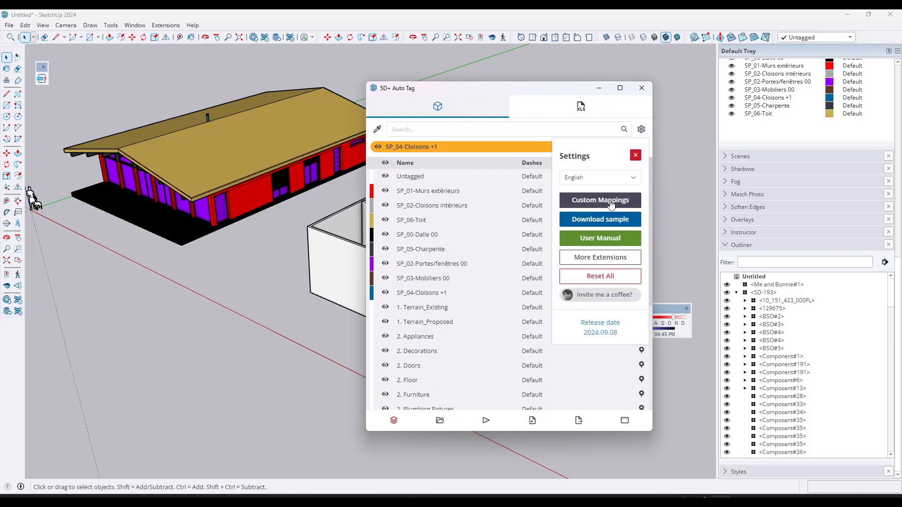
click(606, 200)
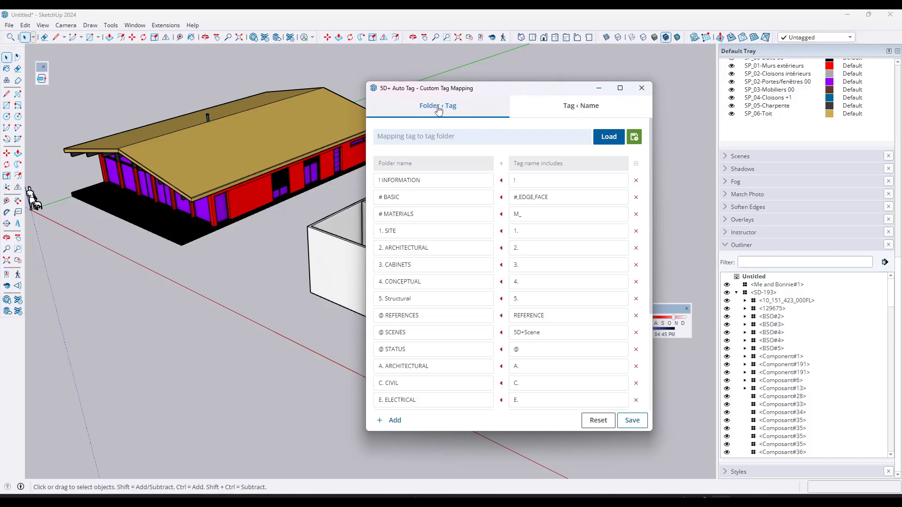
click(585, 112)
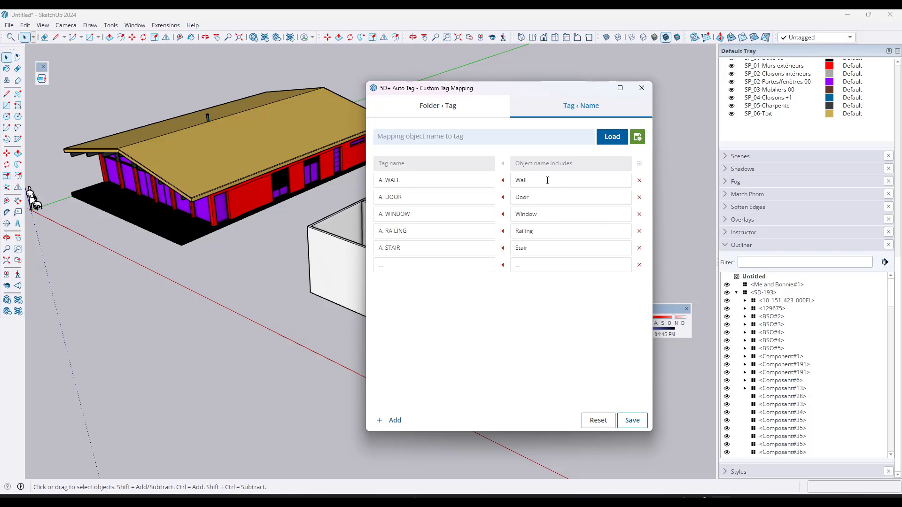
Step: Expand the 2. ARCHITECTURAL tag folder for reference and set the Wall mapping's tag name to "2. Walls"
click(437, 181)
scroll(813, 144, up, 3)
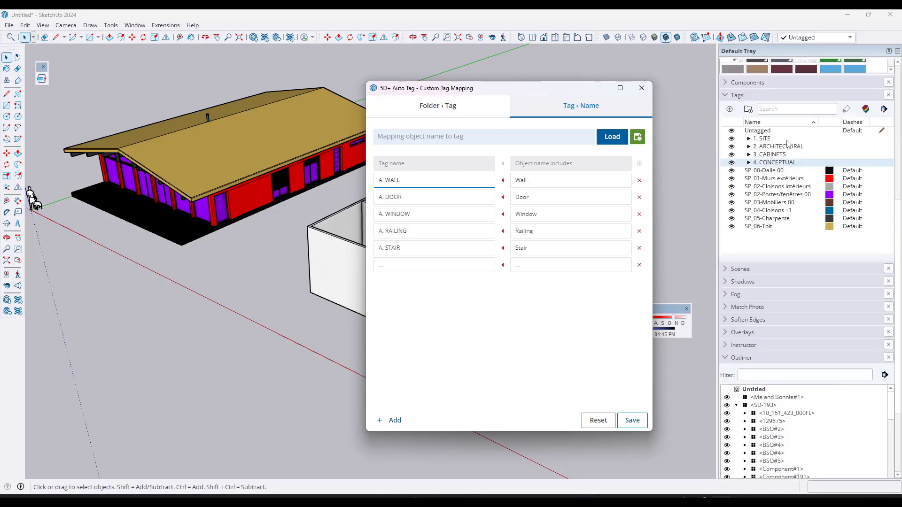
click(749, 147)
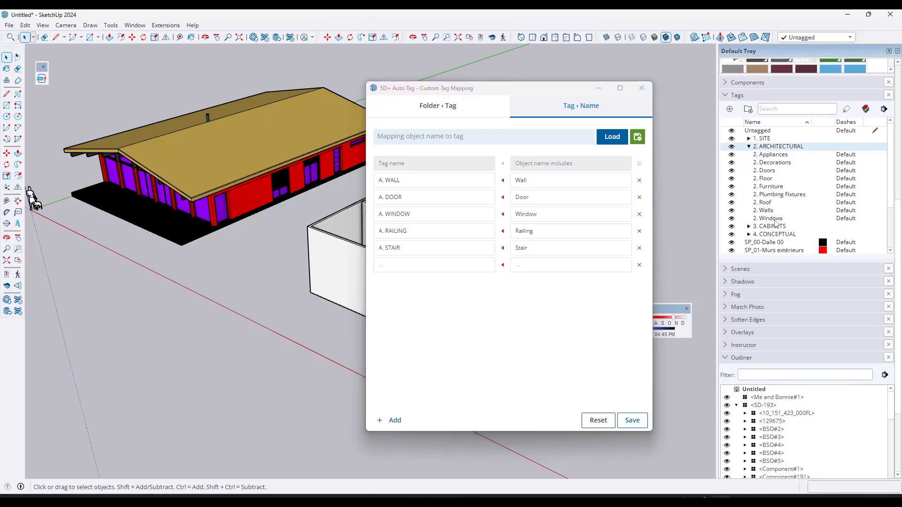
drag(403, 181, 344, 179)
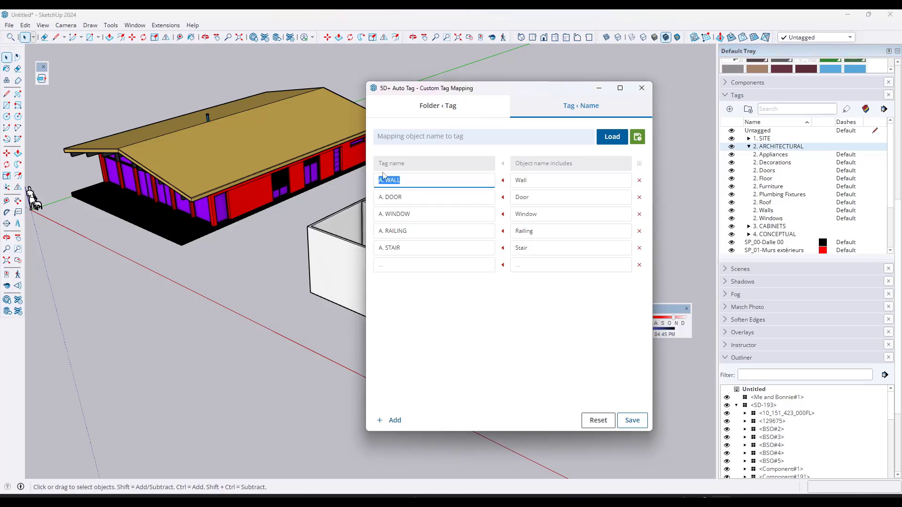
text(2. Walls)
Step: Set the Door mapping's tag name to "2. Doors" and save the custom mappings
drag(429, 202, 351, 202)
key(Left)
key(shift+Right)
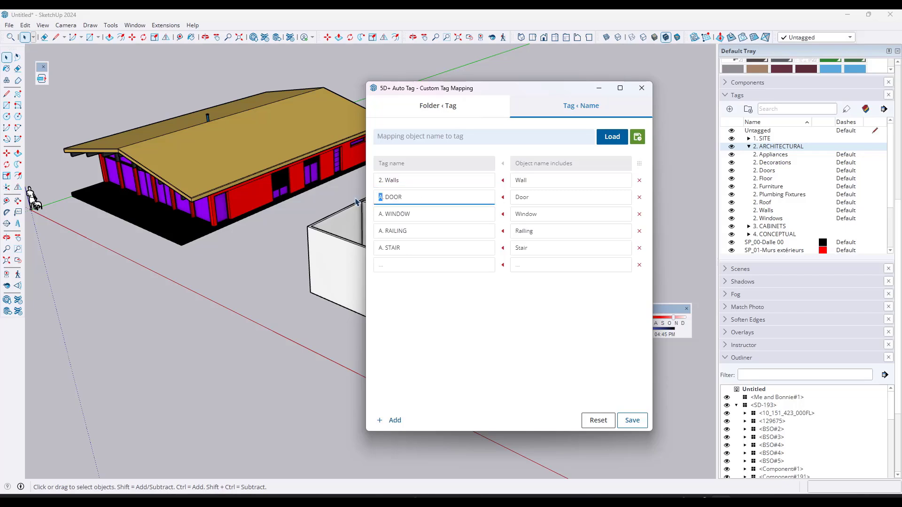
key(shift+End)
text(Do)
click(632, 421)
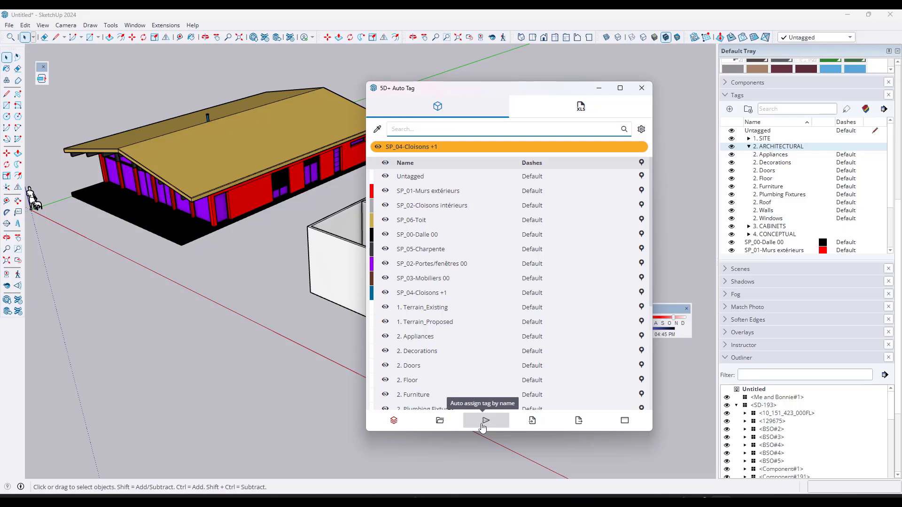
Step: Collapse the SD-193 component in the Outliner and auto-assign tags to the model's objects by name
click(736, 406)
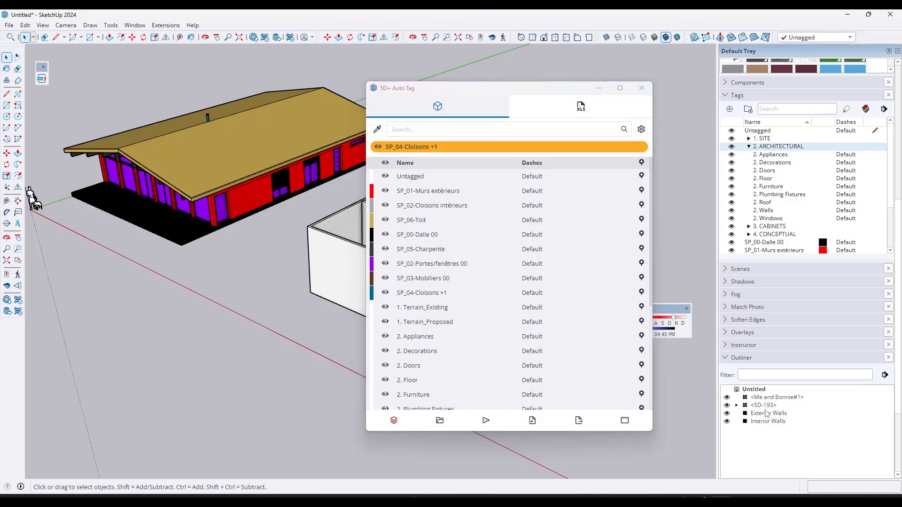
scroll(483, 338, down, 5)
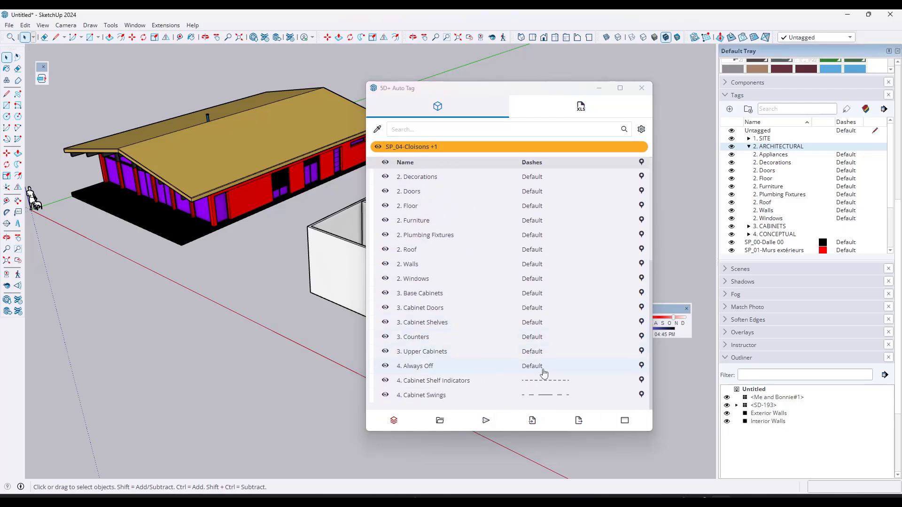
click(485, 422)
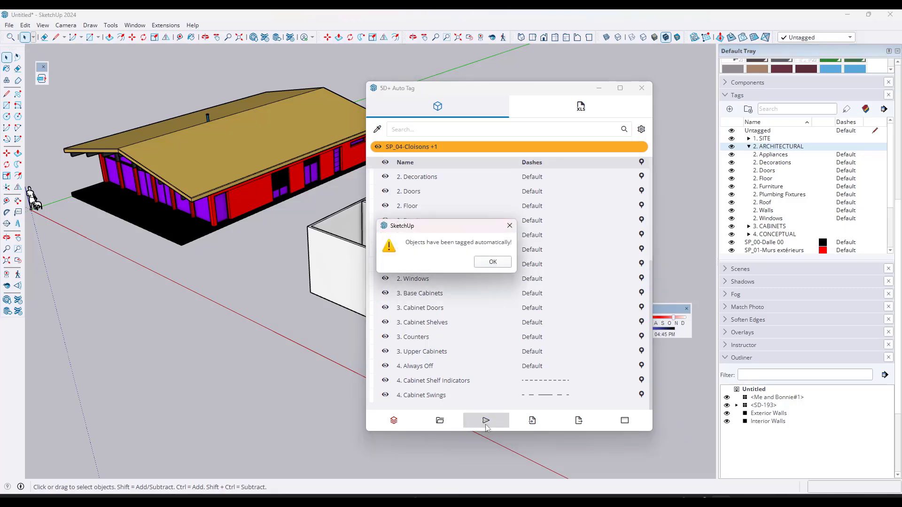
click(503, 264)
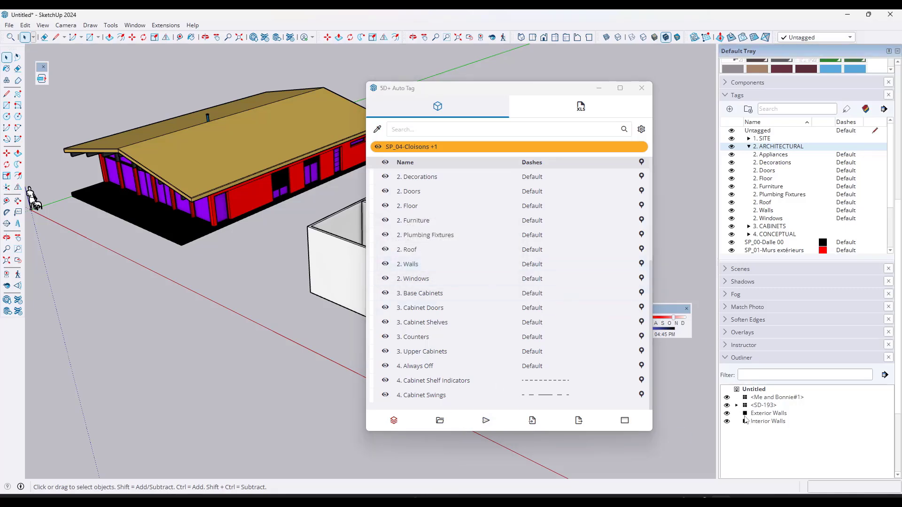
Step: Check which tag is assigned to the Exterior Walls and Interior Walls groups
click(766, 413)
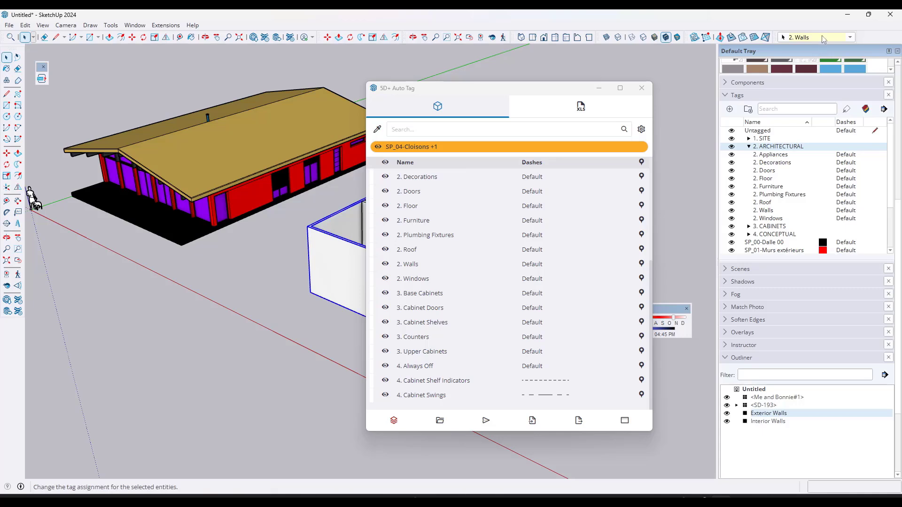
click(769, 421)
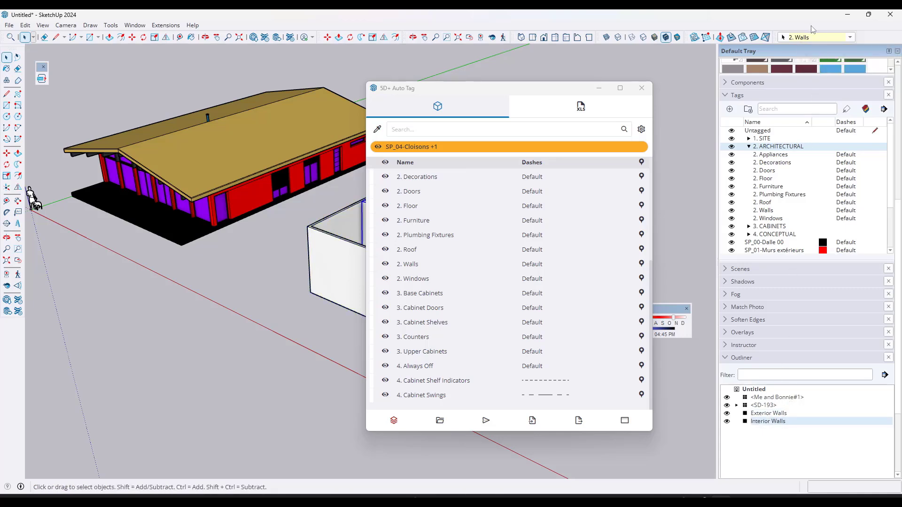
click(735, 211)
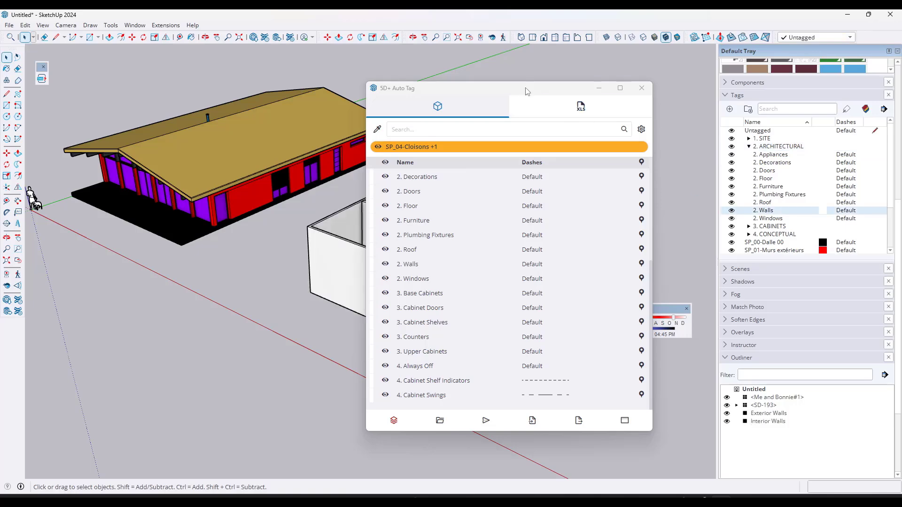
Step: Reposition the 5D+ Auto Tag window clear of the house model and look through its tag list
drag(528, 91, 361, 112)
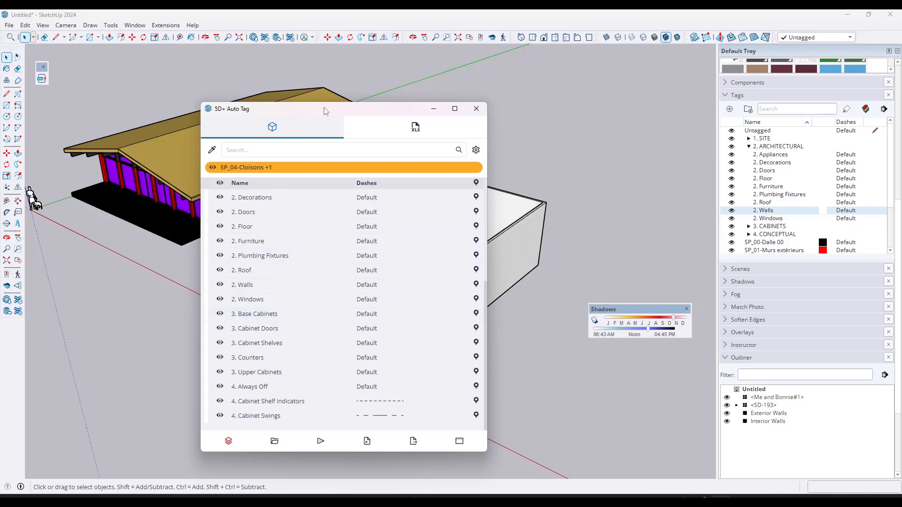
drag(324, 111, 512, 68)
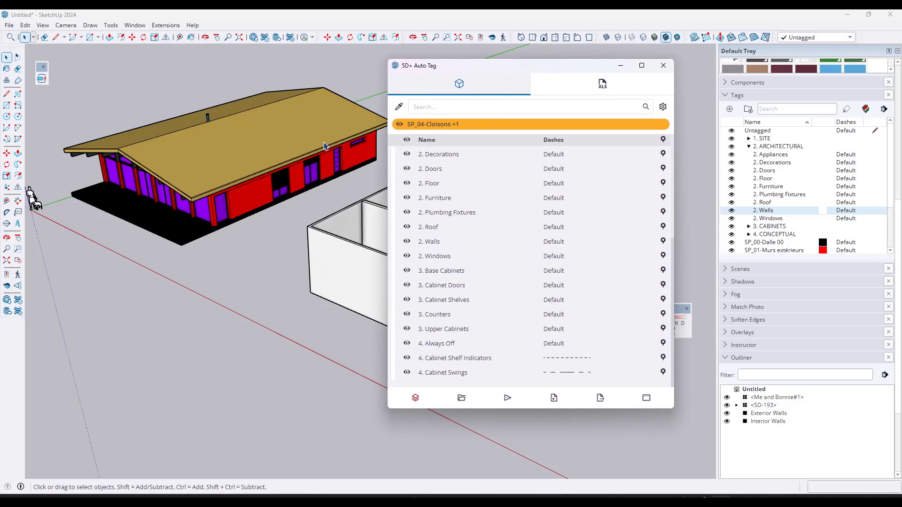
scroll(468, 242, up, 5)
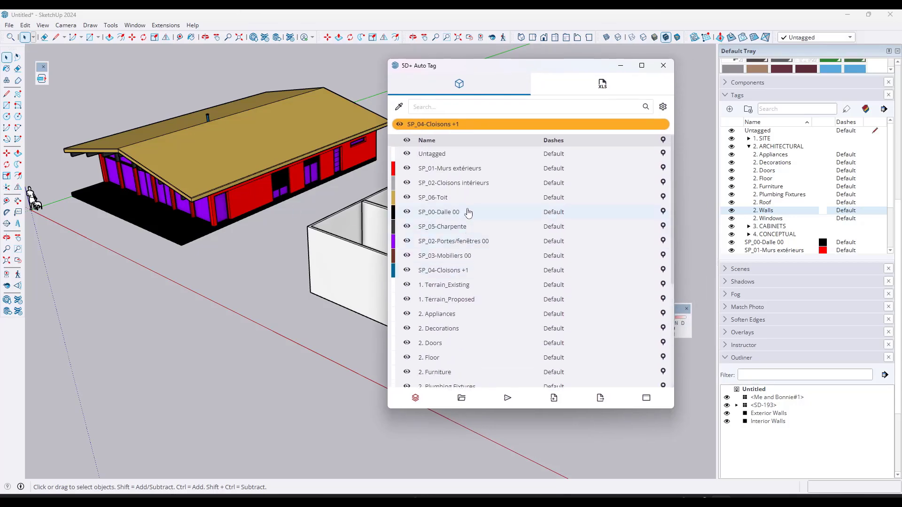
scroll(469, 212, down, 5)
Step: Select the red exterior walls inside the SD-193 house component and hide their recent tag, SP_01-Murs extérieurs
click(190, 154)
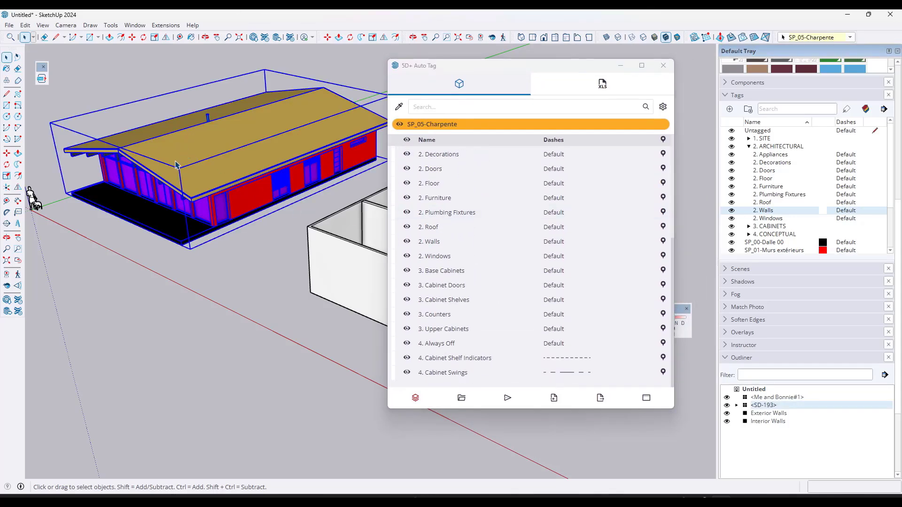
double_click(175, 165)
click(173, 164)
middle_drag(172, 154, 219, 133)
scroll(159, 175, up, 2)
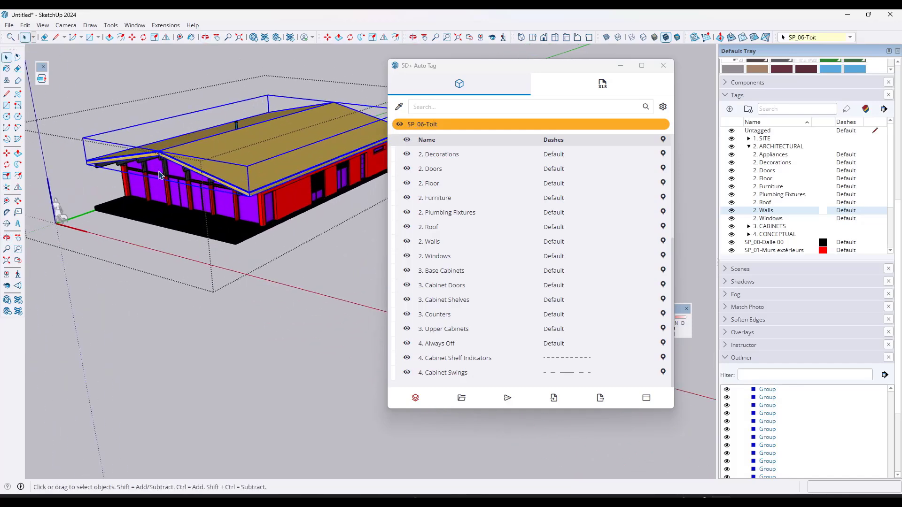
click(265, 208)
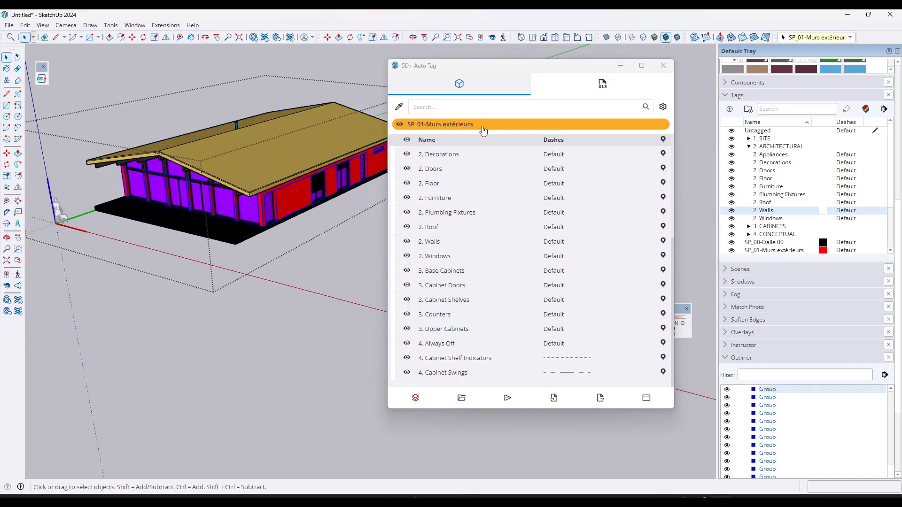
click(400, 125)
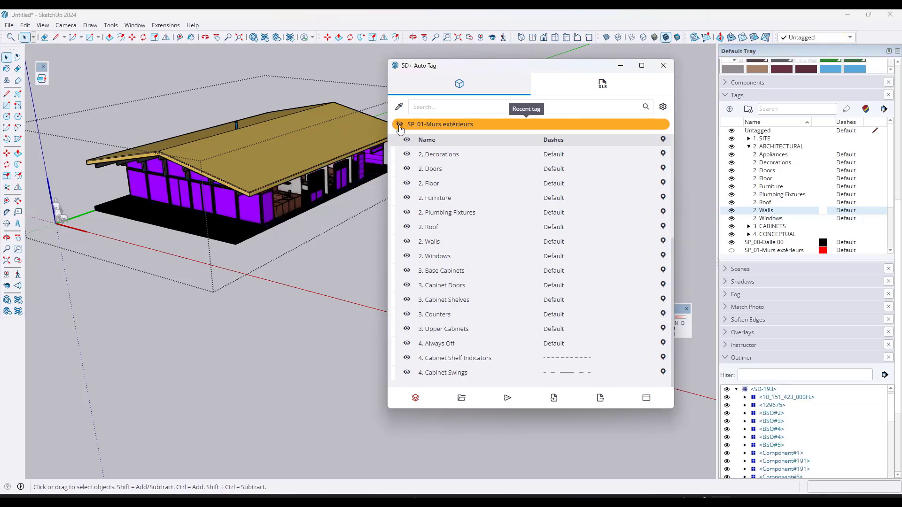
Step: Show the SP_01-Murs extérieurs tag again and assign the house's roof to the 2. Roof tag
click(279, 164)
click(401, 126)
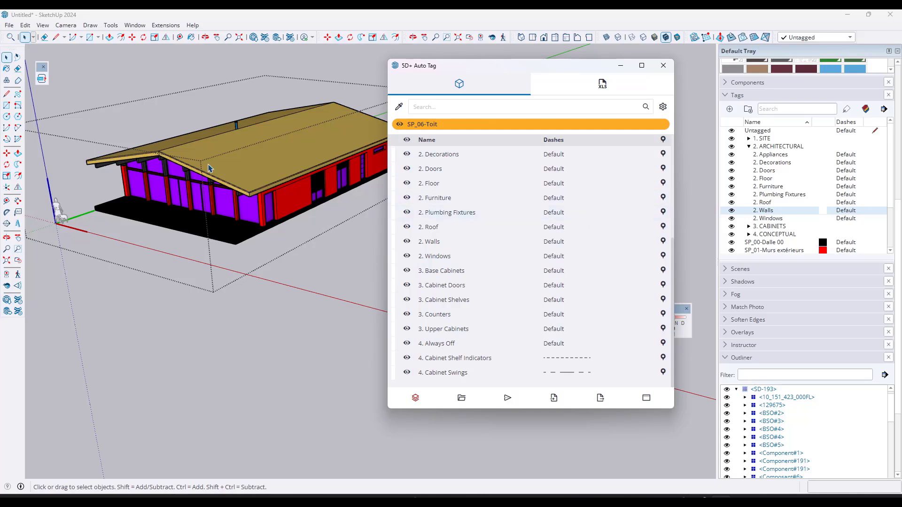
scroll(185, 153, up, 1)
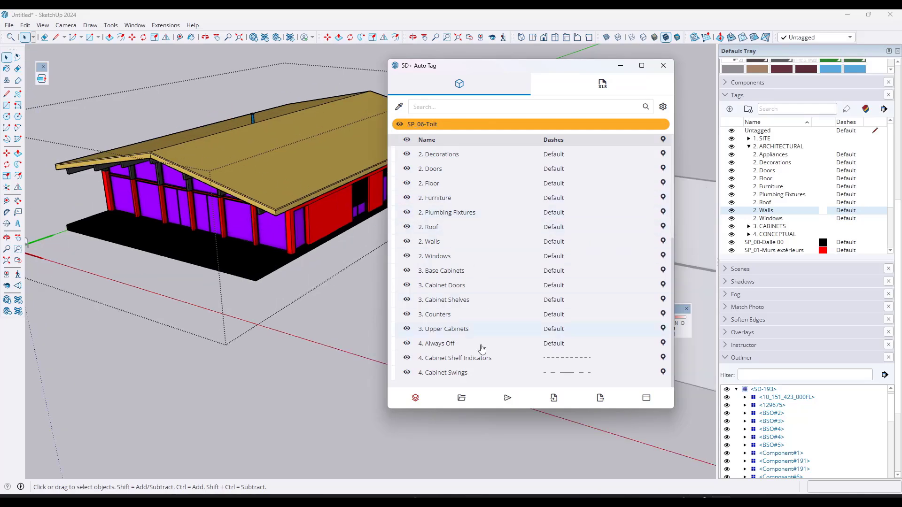
click(431, 228)
click(285, 163)
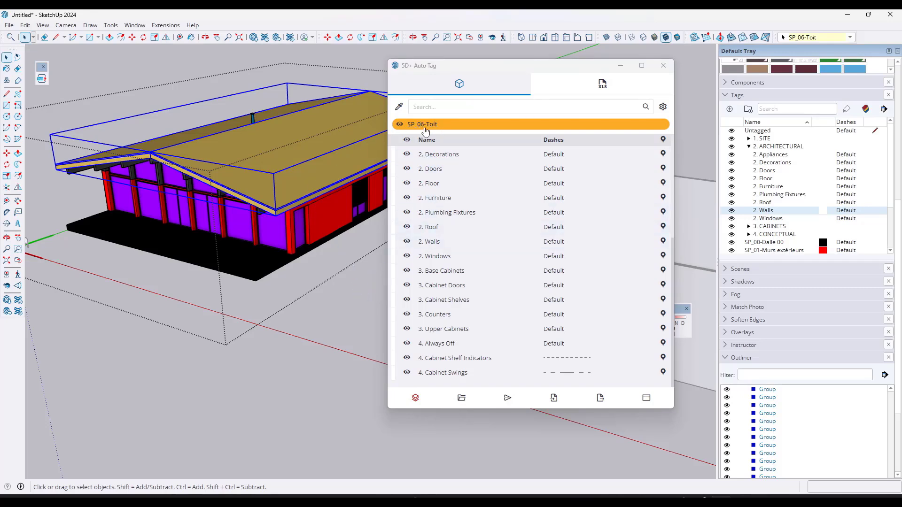
click(437, 229)
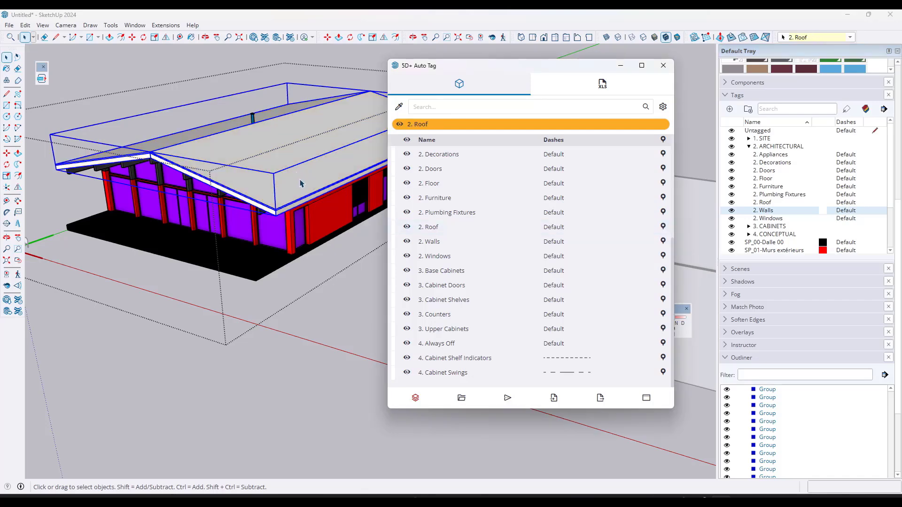
Step: Assign the house's red exterior walls to the 2. Walls tag
click(322, 212)
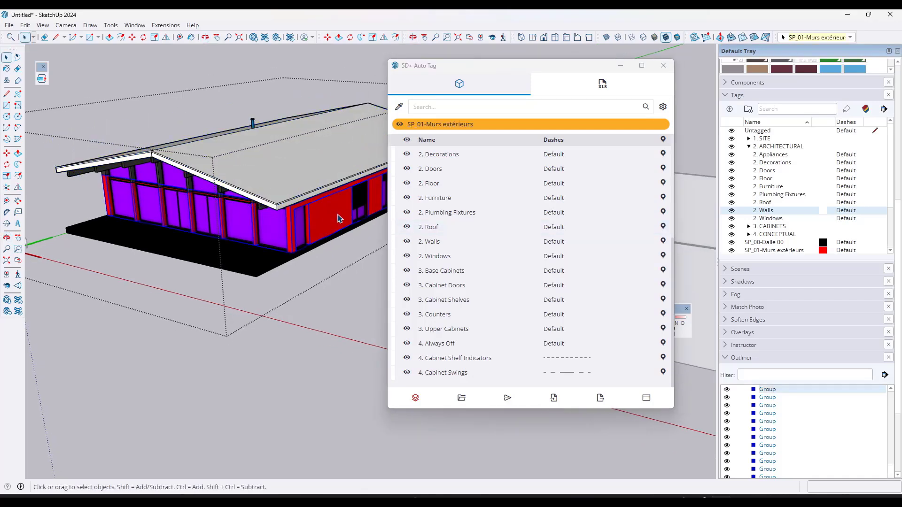
click(429, 241)
scroll(265, 228, down, 1)
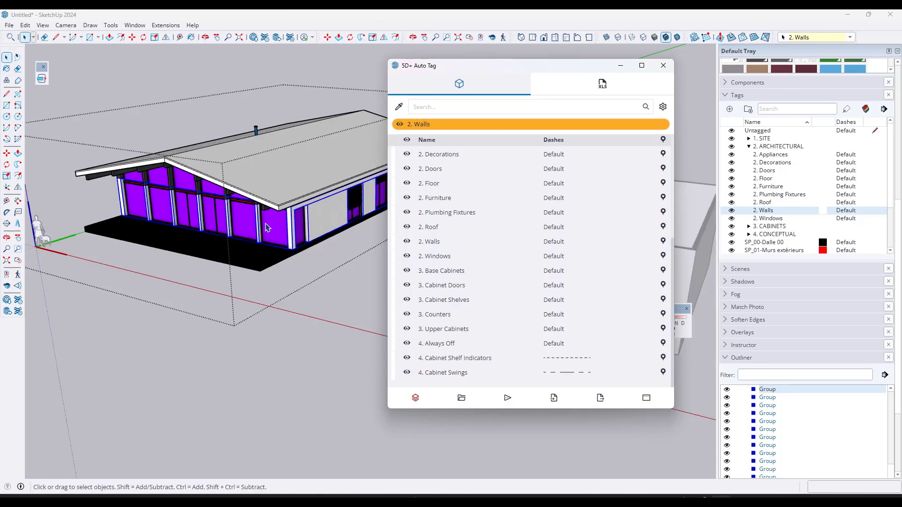
Step: Select the purple window groups along the front of the house together and assign them to the 2. Windows tag
click(328, 225)
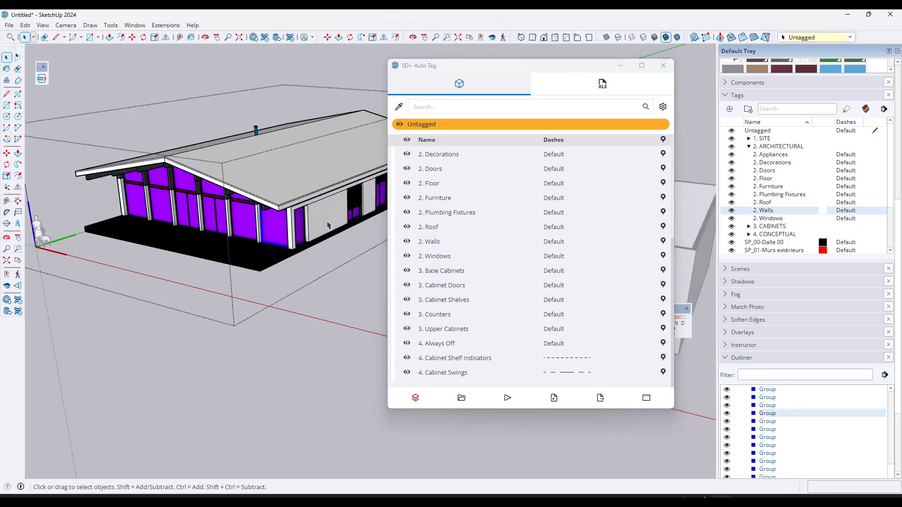
click(247, 224)
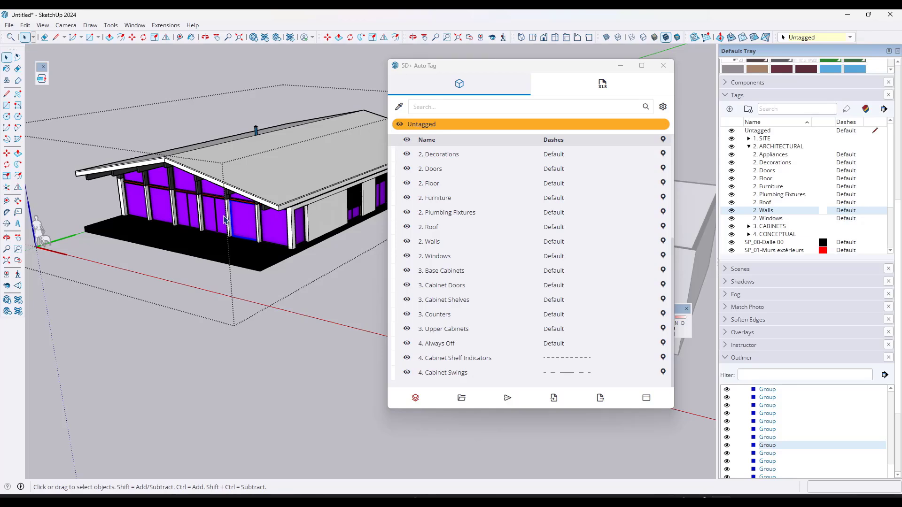
shift+click(191, 219)
shift+click(165, 211)
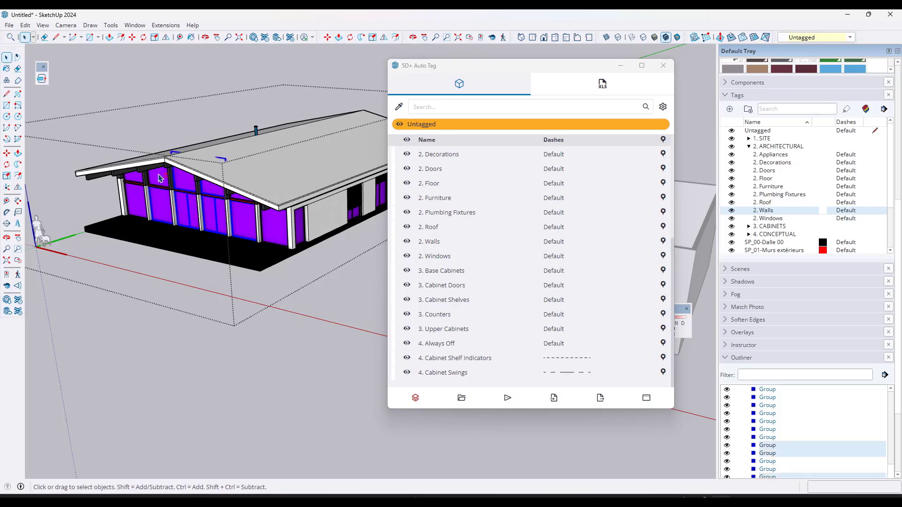
shift+click(136, 214)
shift+click(281, 230)
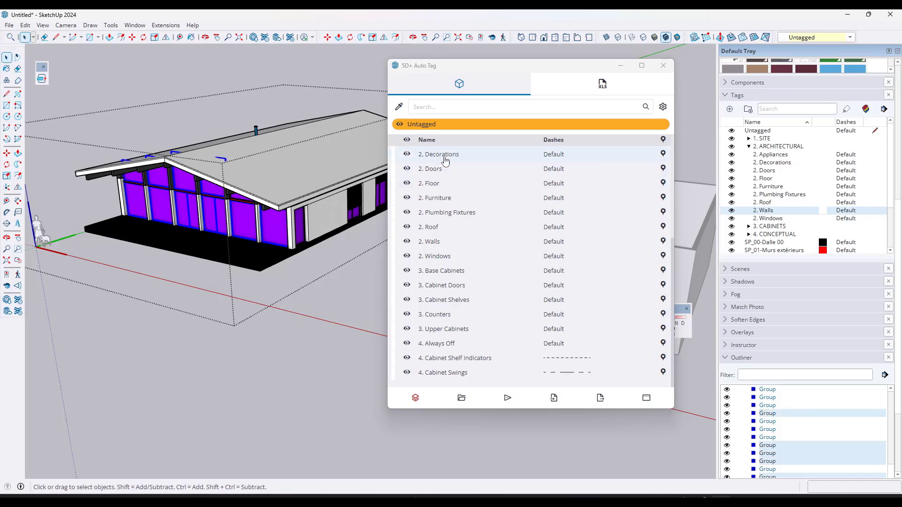
click(436, 257)
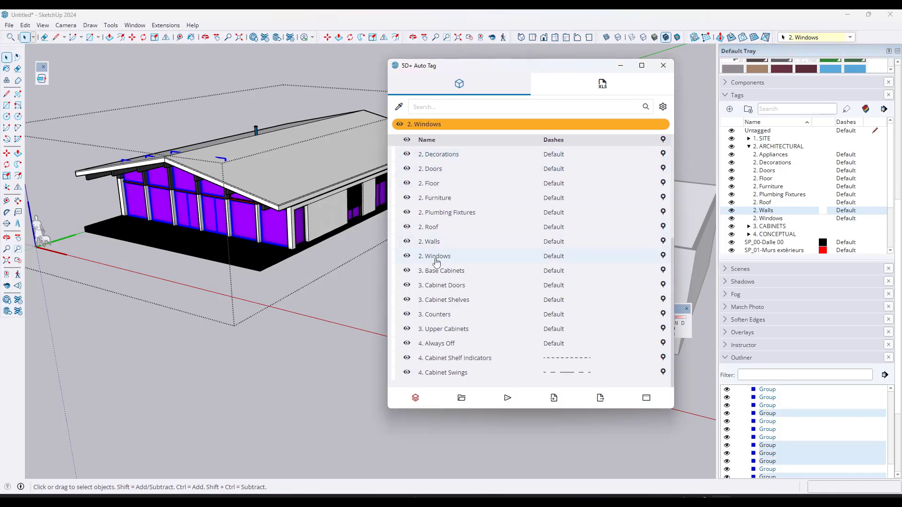
Step: Hide the 2. Windows tag from the Auto Tag list
middle_drag(291, 226, 284, 215)
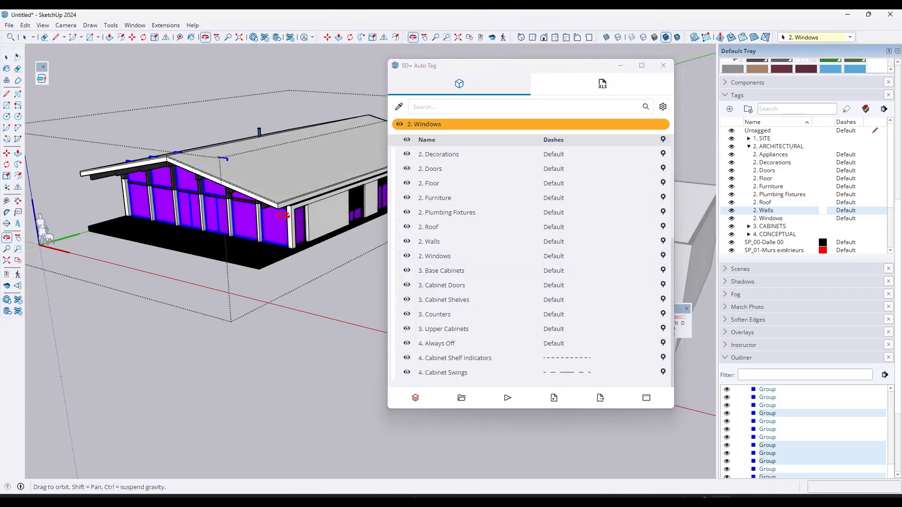
scroll(289, 223, up, 4)
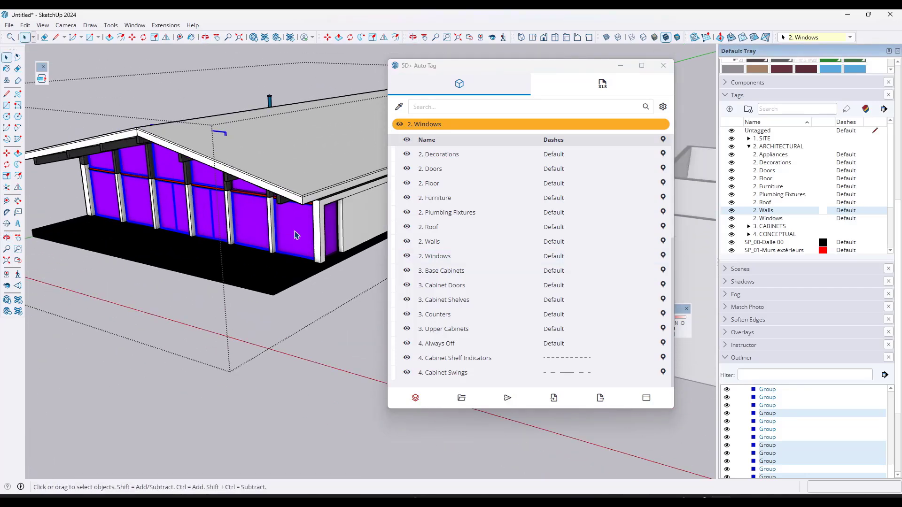
click(407, 257)
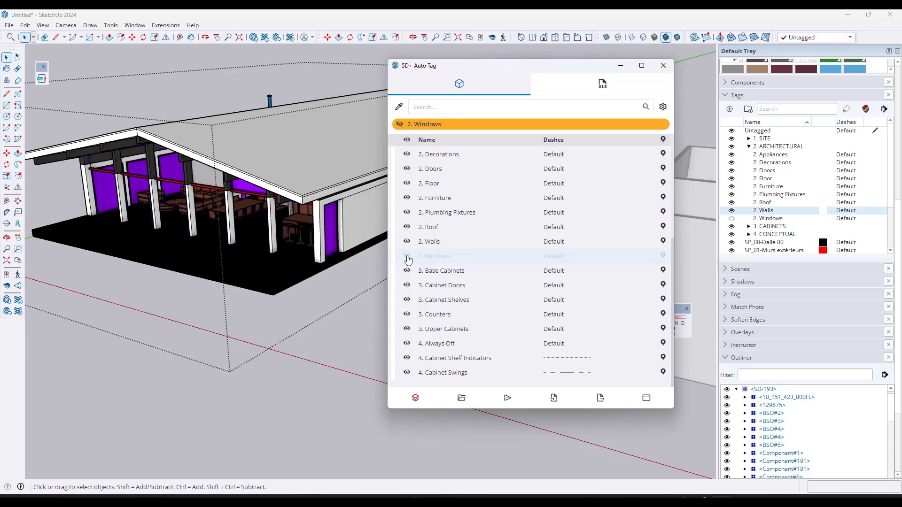
Step: Select the purple windows on the house's far side and assign them to the hidden 2. Windows tag
scroll(220, 195, down, 5)
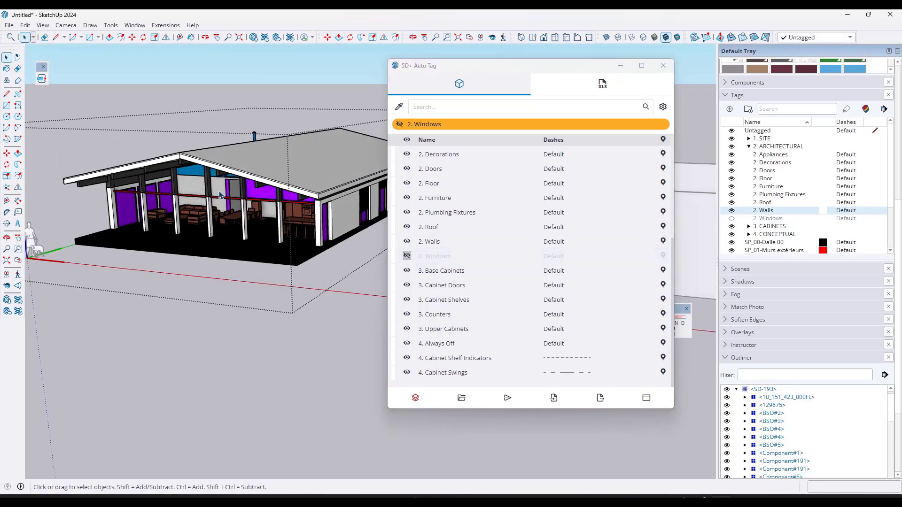
click(122, 206)
shift+click(150, 199)
shift+click(167, 202)
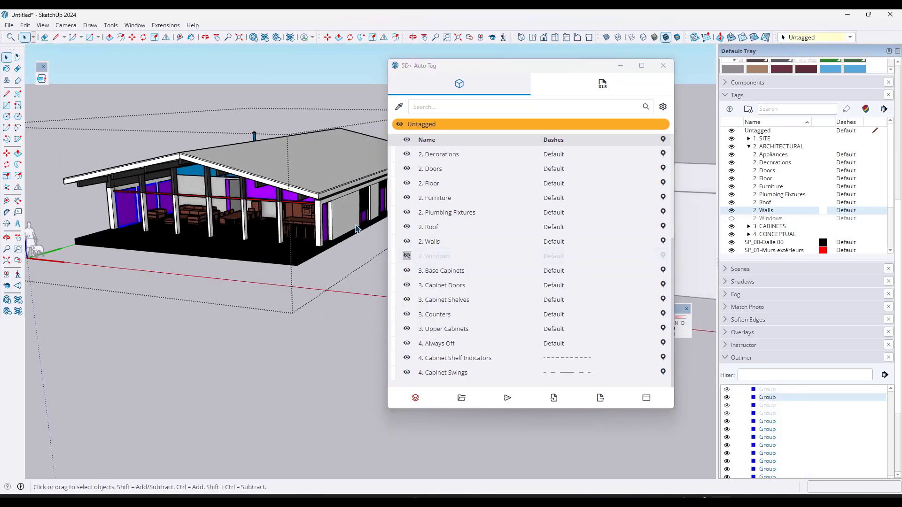
click(418, 257)
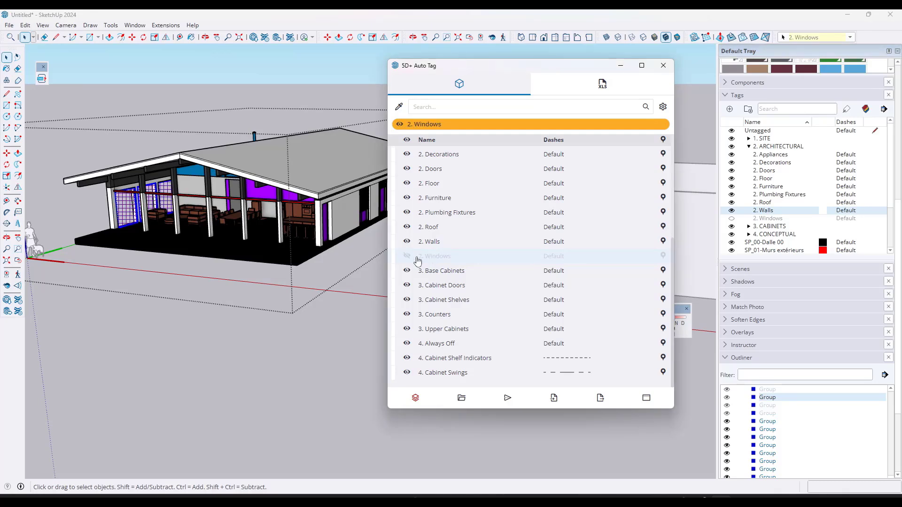
Step: Assign the selected elements inside the house to 2. Walls, and set that tag's dashes to a solid line after trying a dash-dot pattern
click(270, 197)
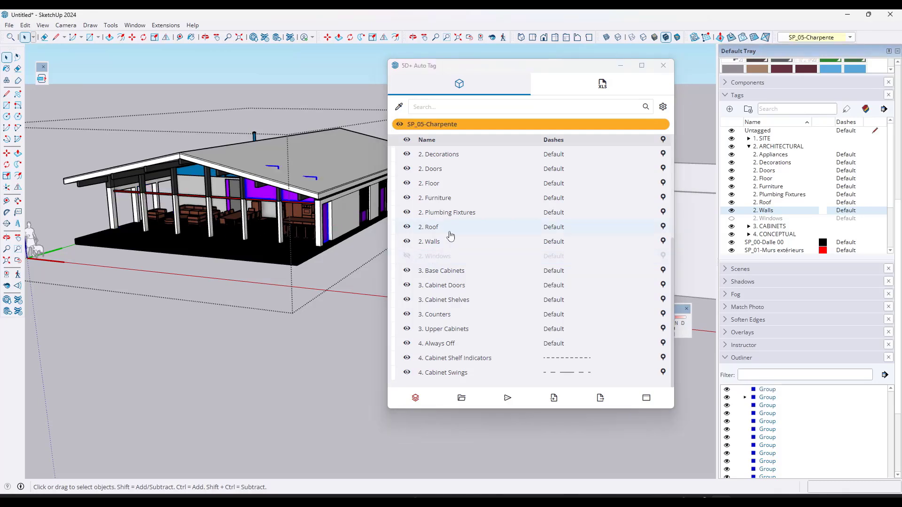
click(432, 242)
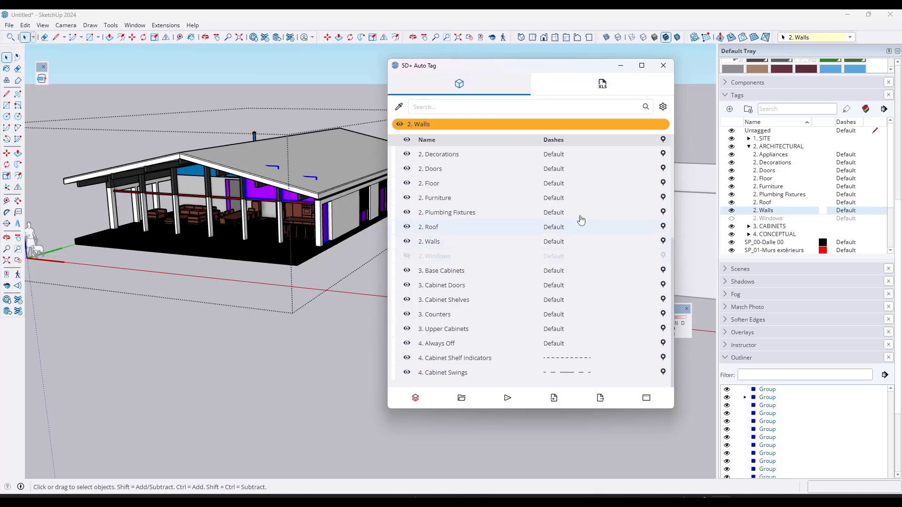
click(551, 242)
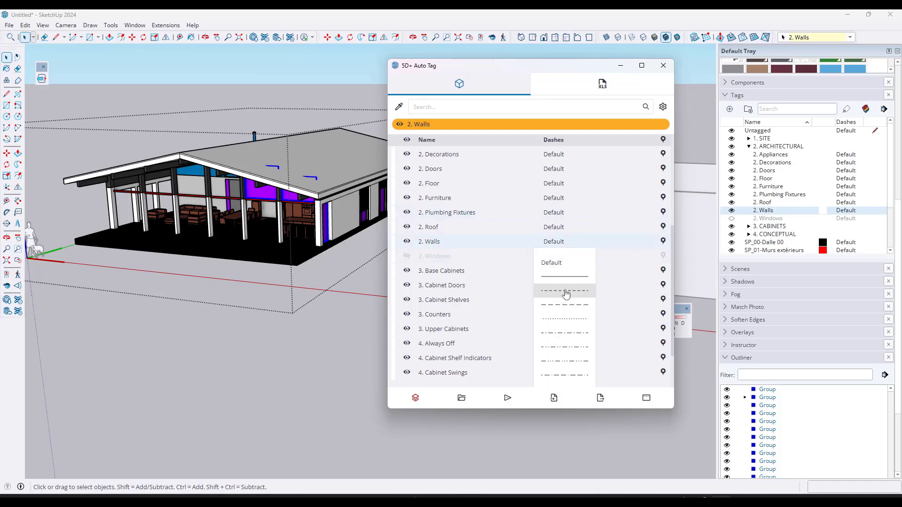
click(561, 332)
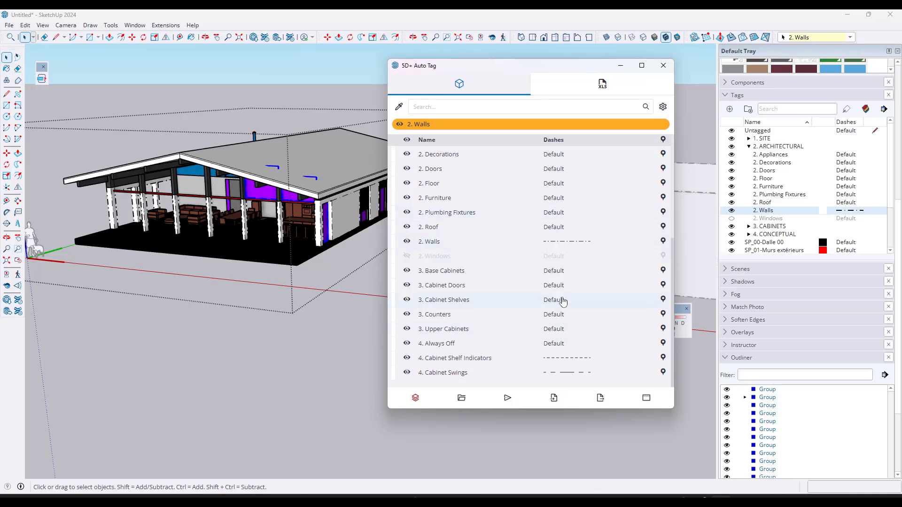
click(554, 242)
click(559, 282)
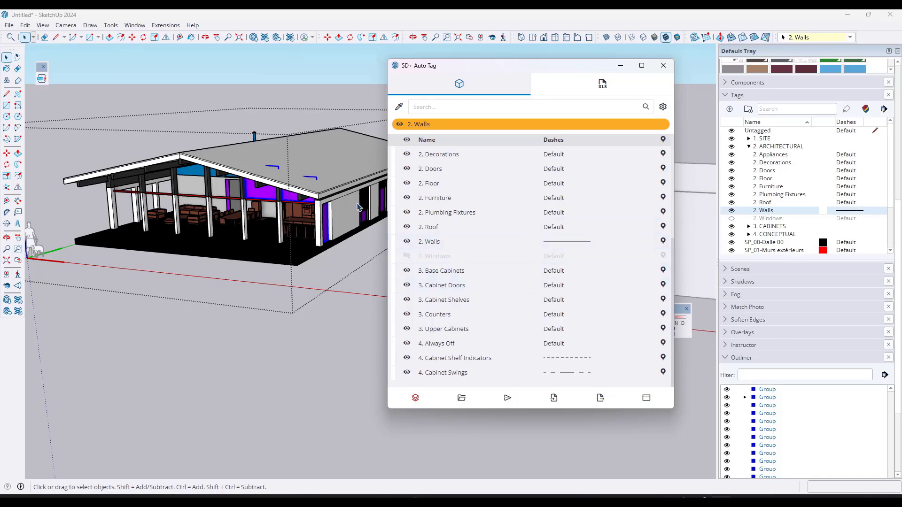
scroll(235, 174, down, 3)
scroll(350, 160, up, 3)
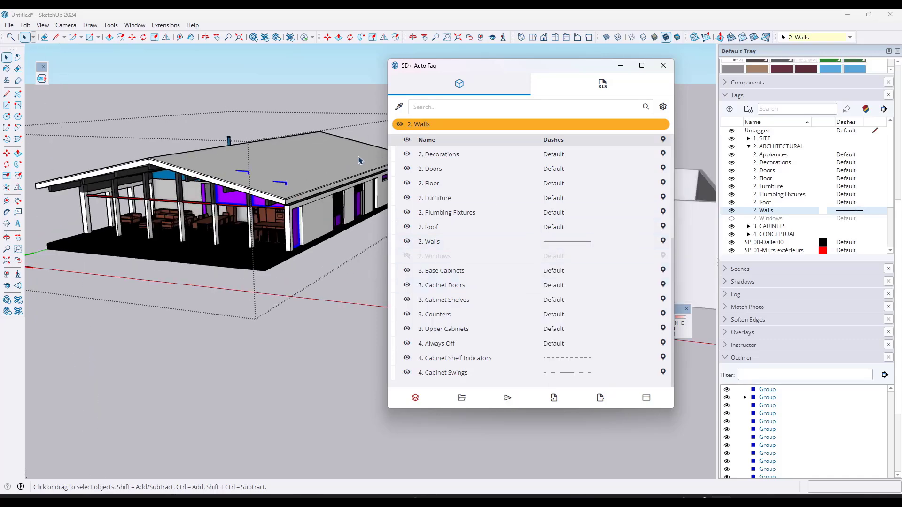
Step: View the file chooser for importing tags from a SketchUp file and leave it without importing
click(474, 408)
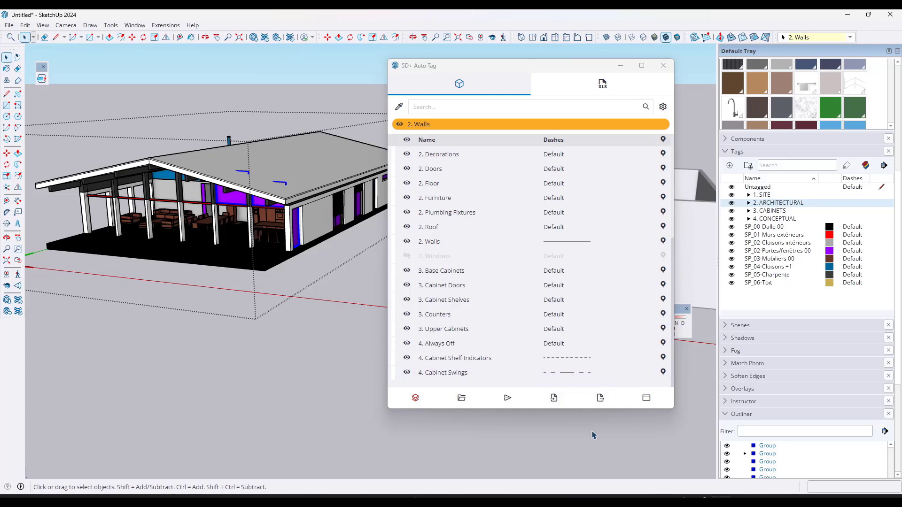
click(556, 400)
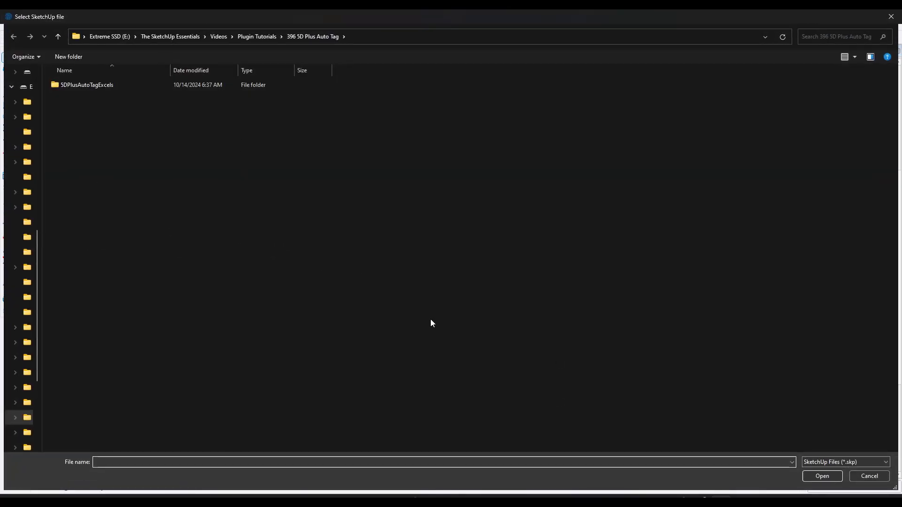
click(864, 477)
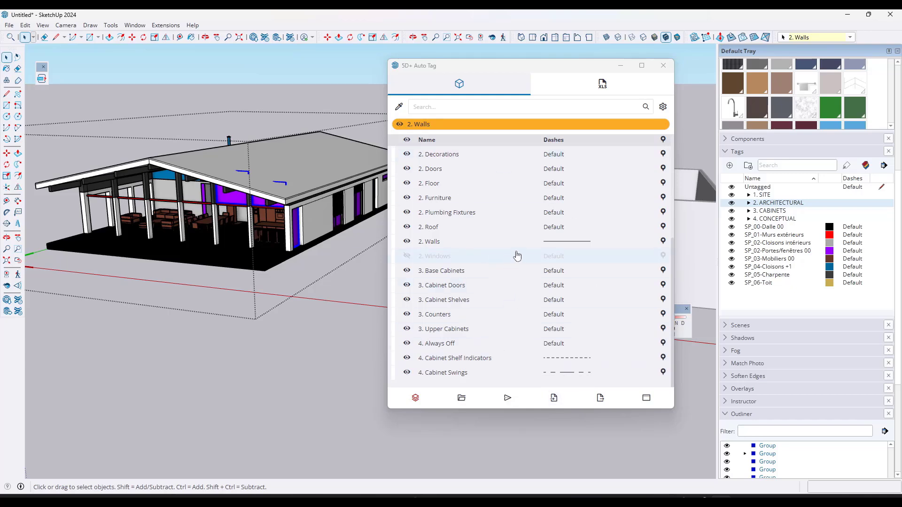
Step: Export the model's tags to a SketchUp file named TestTagsExport
click(601, 400)
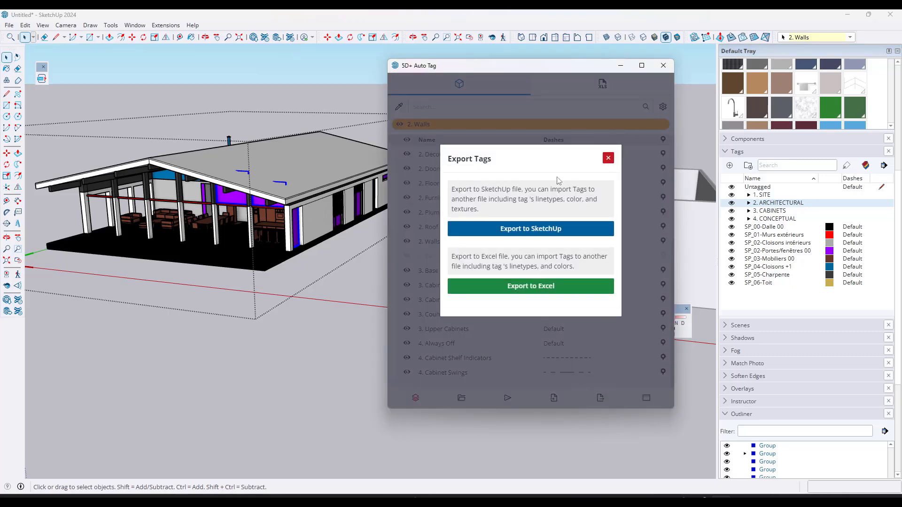
click(538, 230)
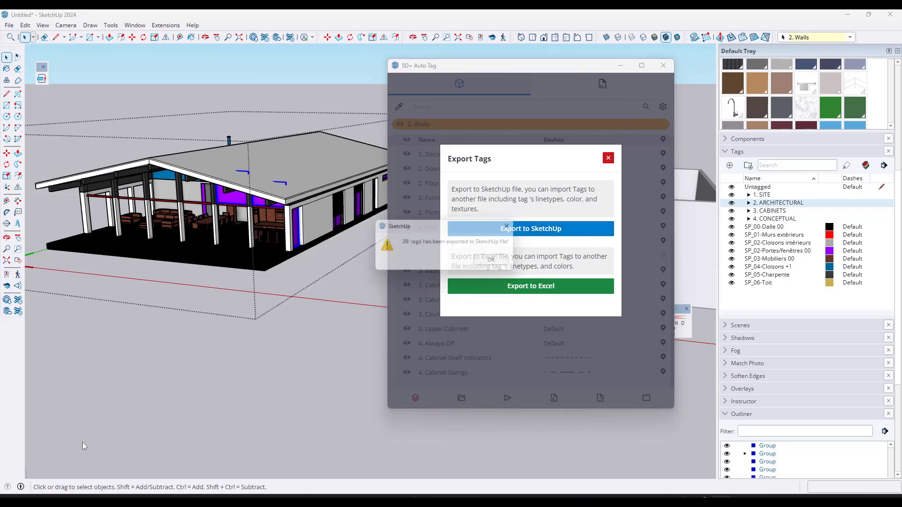
click(502, 261)
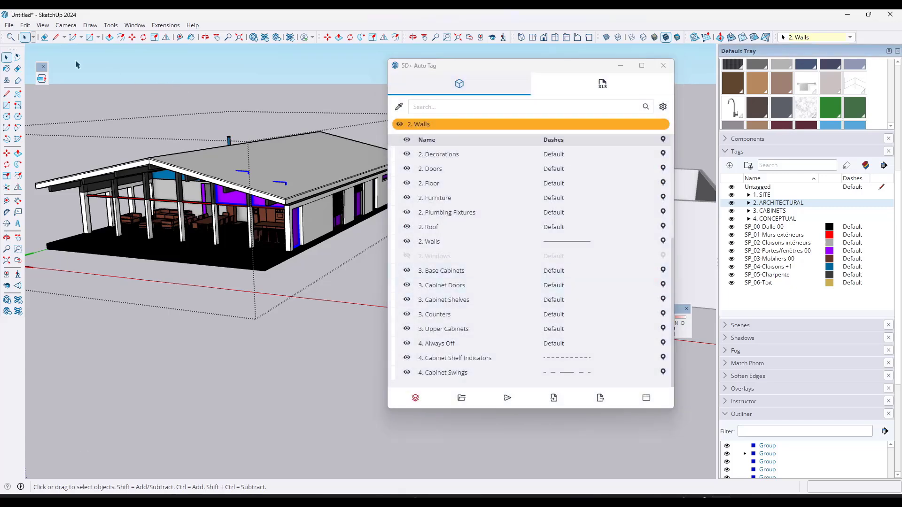
Step: Open the TestTagsExport file and check which tags are assigned to the coloured squares near the origin
click(9, 25)
click(32, 61)
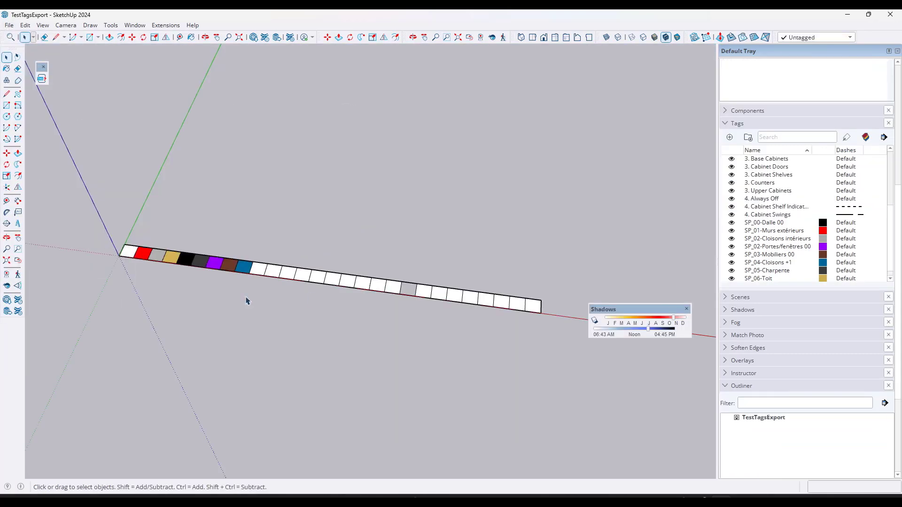
middle_drag(68, 278, 163, 283)
key(space)
click(150, 288)
click(167, 287)
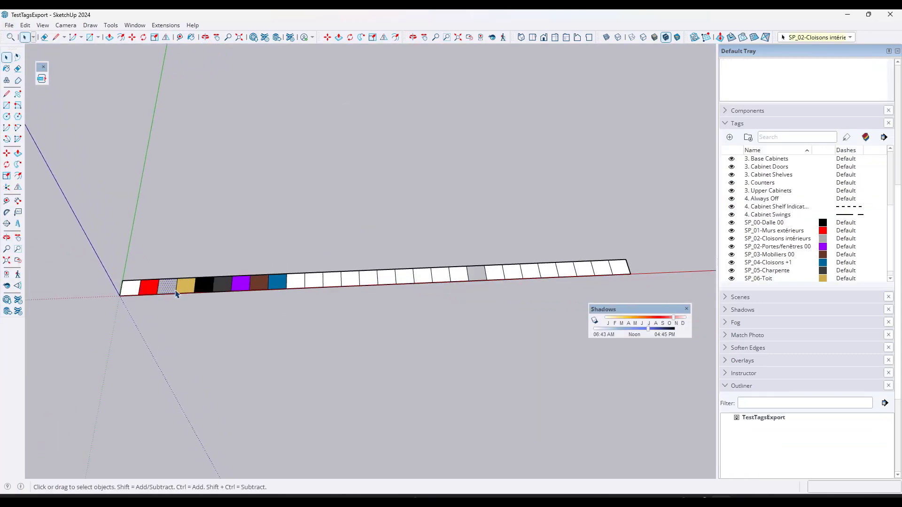
click(188, 287)
click(204, 285)
click(224, 287)
Step: Examine the row of exported squares and compare their colours with those in the tag list
scroll(217, 288, up, 2)
scroll(213, 289, up, 2)
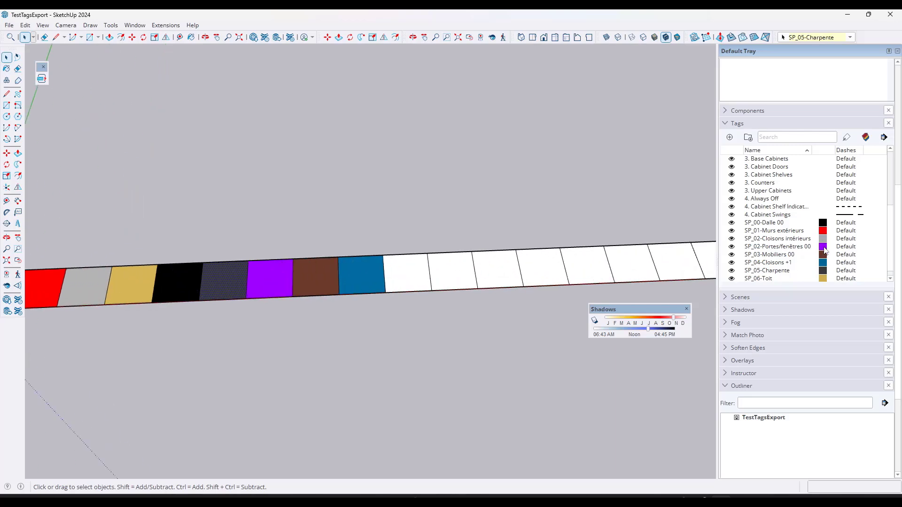
scroll(199, 311, down, 3)
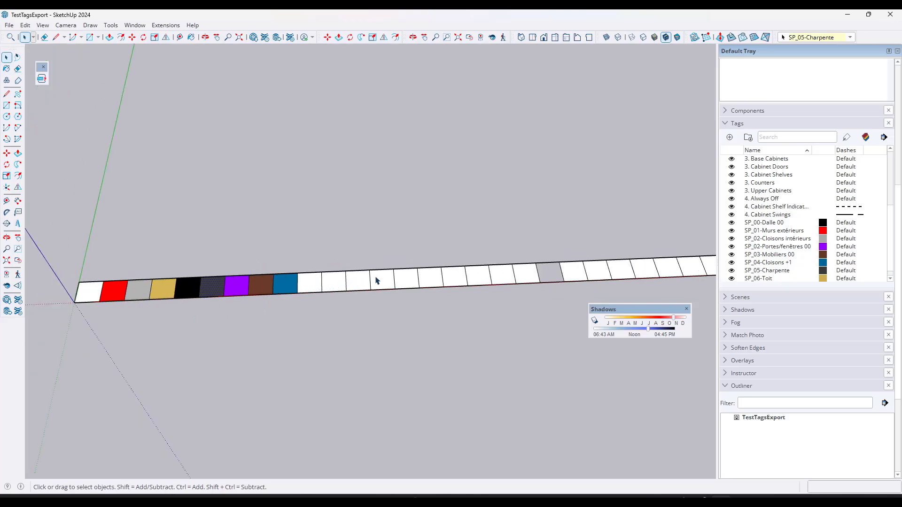
scroll(357, 291, up, 1)
scroll(224, 289, down, 2)
scroll(296, 287, up, 3)
scroll(234, 290, up, 1)
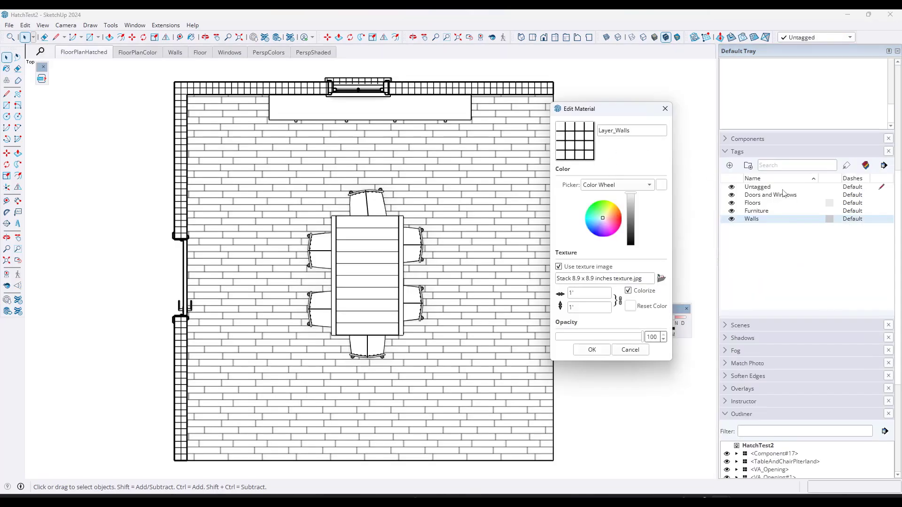
Step: Accept the Layer_Walls material with its Stack 8.9 x 8.9 inches texture for the Walls tag in HatchTest2
click(592, 350)
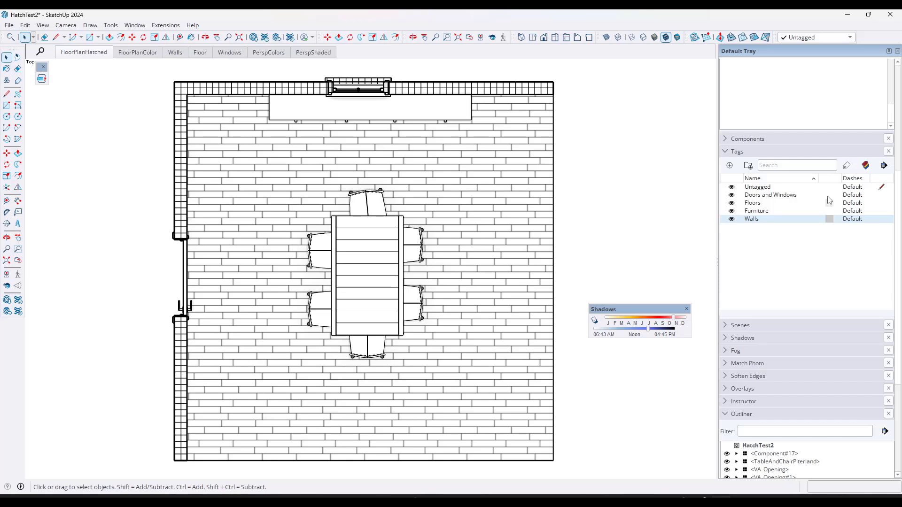
Step: Export the HatchTest2 model's tags with their hatch textures to a SketchUp file named TagsWithHatching
click(829, 219)
click(630, 346)
click(42, 79)
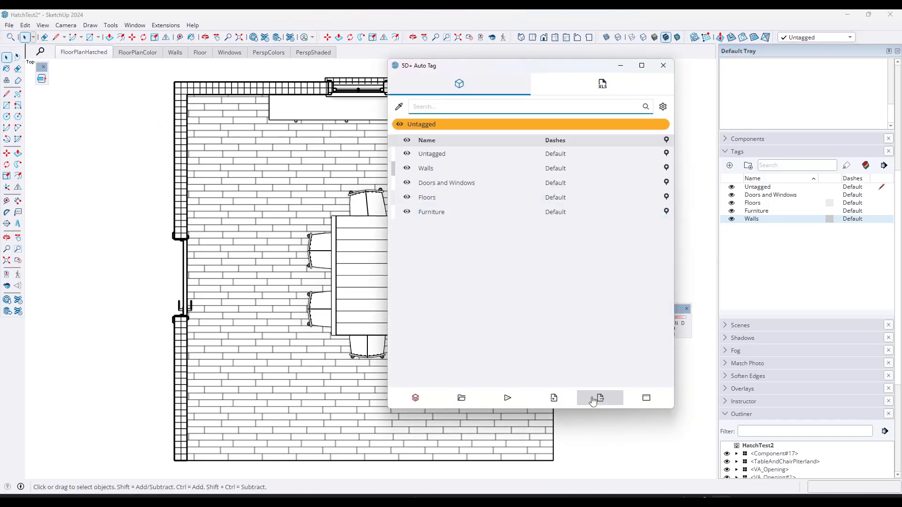
click(593, 398)
click(514, 228)
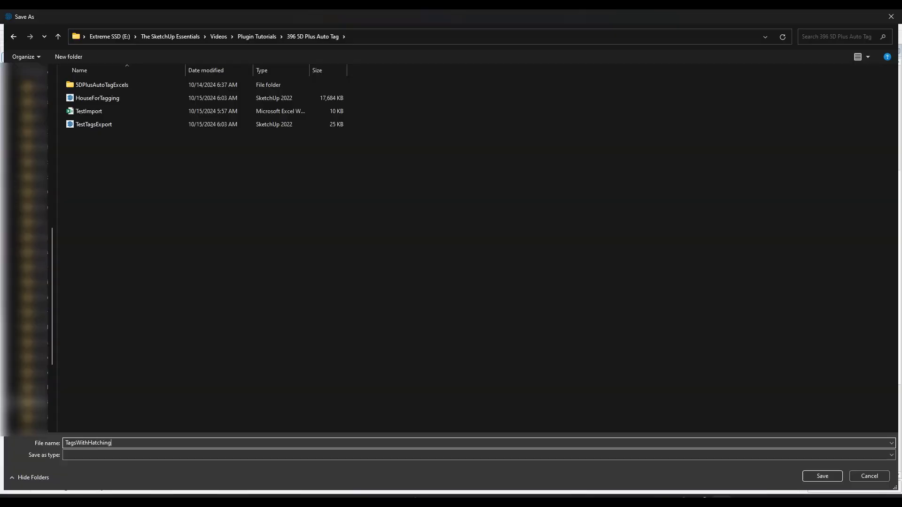
key(Return)
click(494, 261)
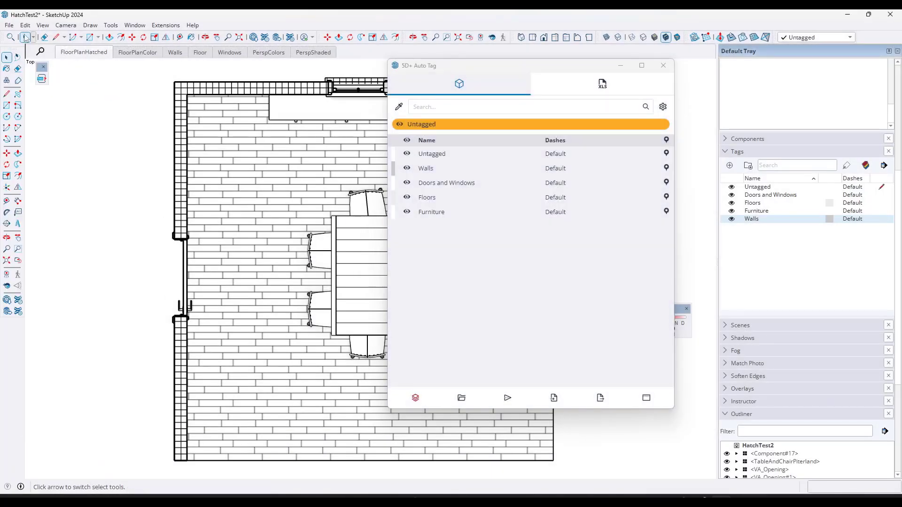
Step: Open the TagsWithHatching file and check the tag assigned to the last square in the exported row
click(9, 25)
click(61, 325)
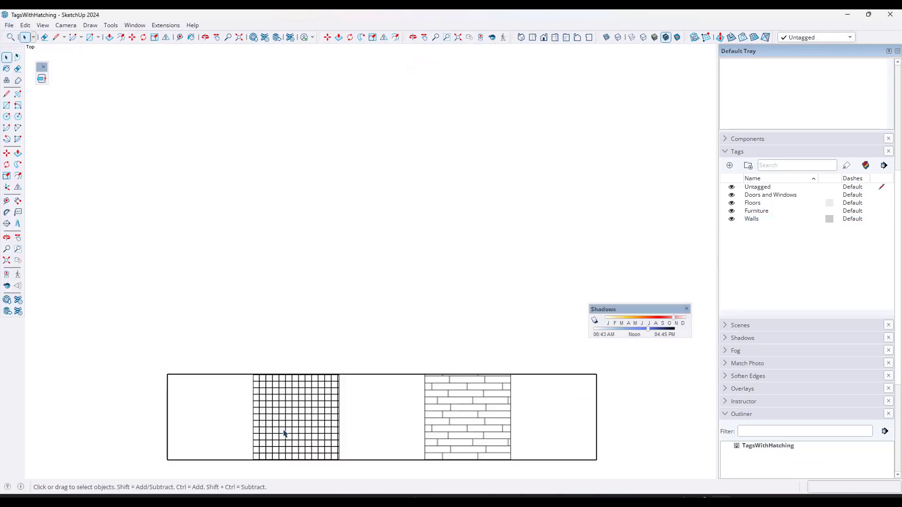
click(552, 413)
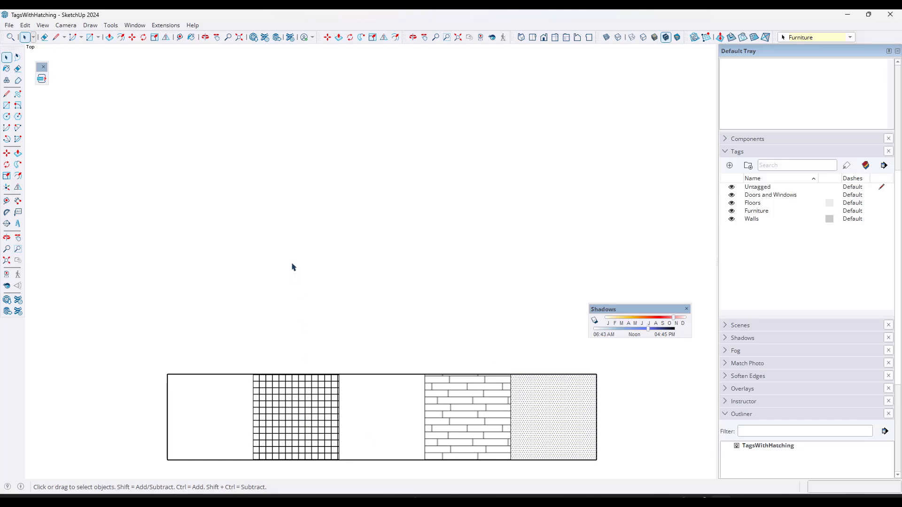
Step: Open the HouseForTagging model and import the tags from the TagsWithHatching file with 5D+ Auto Tag
click(9, 27)
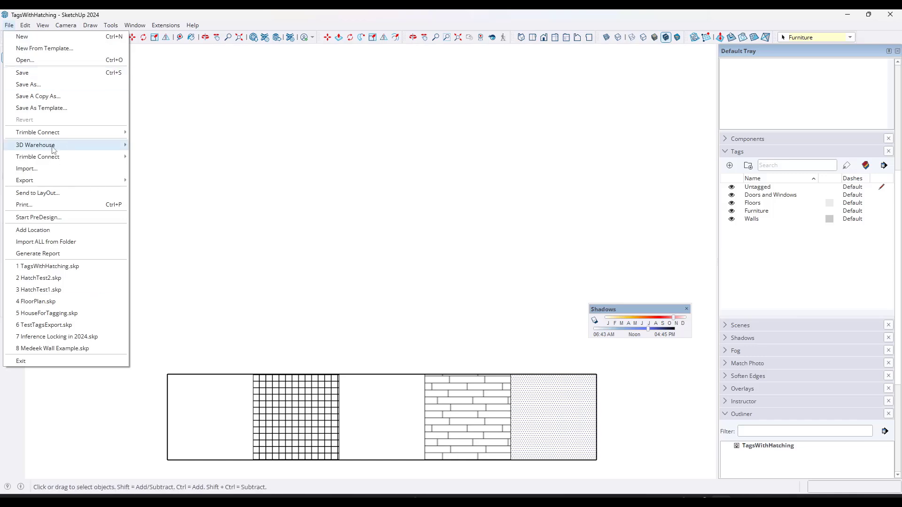
click(52, 314)
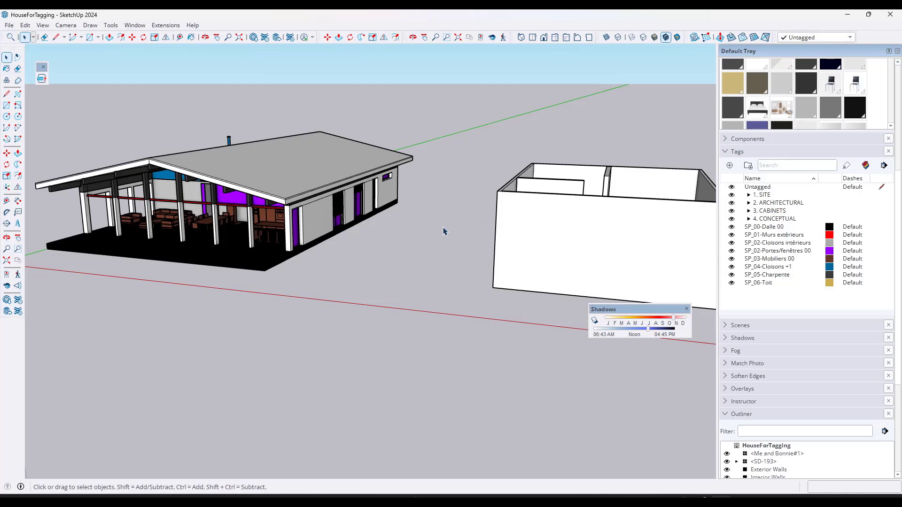
click(41, 79)
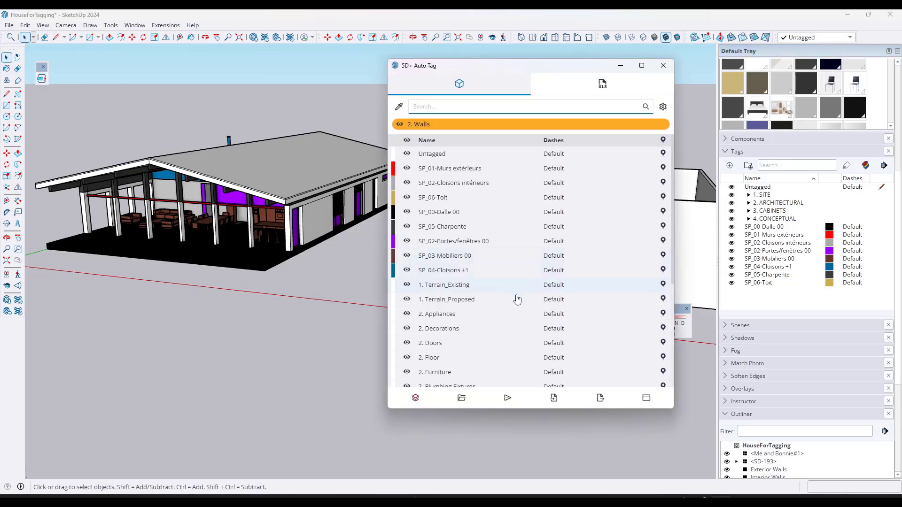
click(552, 399)
double_click(94, 112)
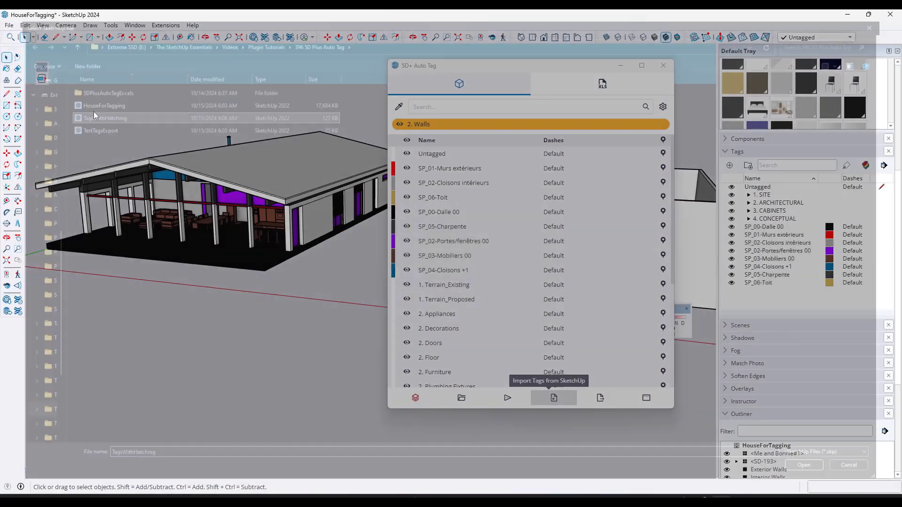
click(483, 260)
Step: Assign the imported Walls tag to the Exterior Walls group
scroll(570, 273, down, 5)
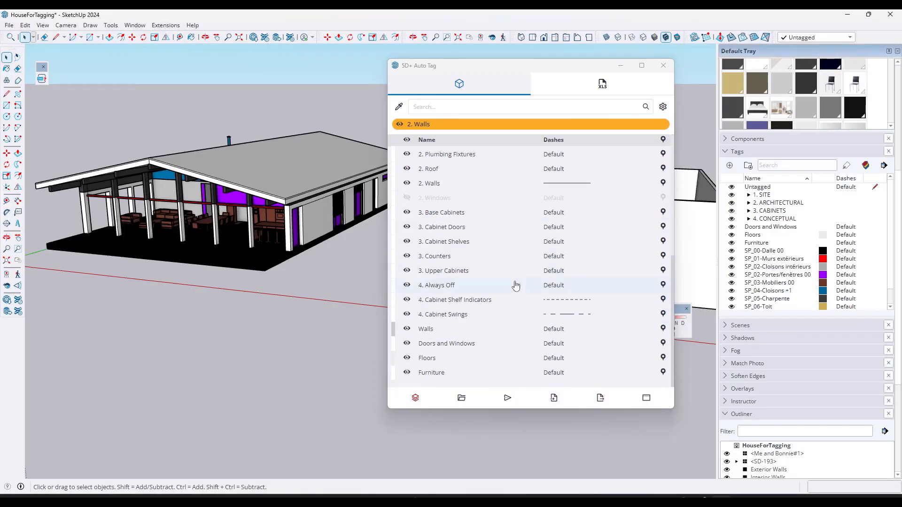
scroll(781, 224, down, 7)
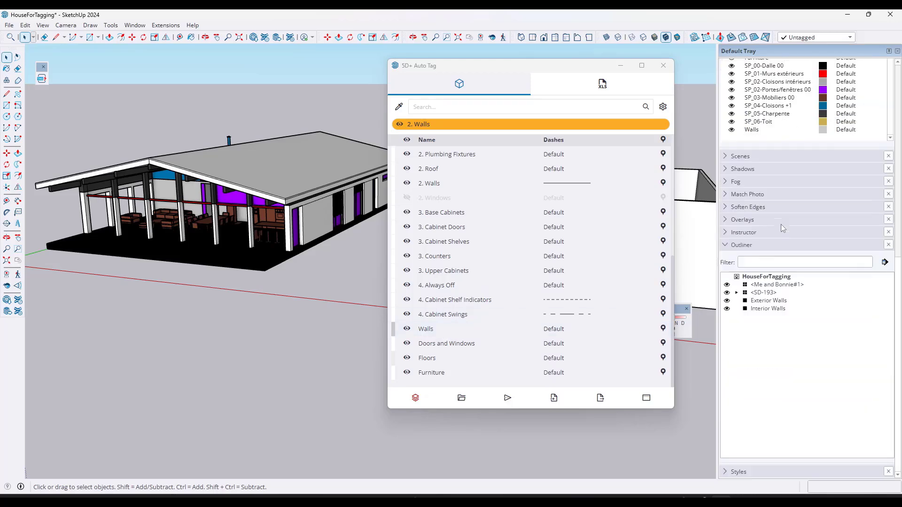
scroll(794, 227, up, 4)
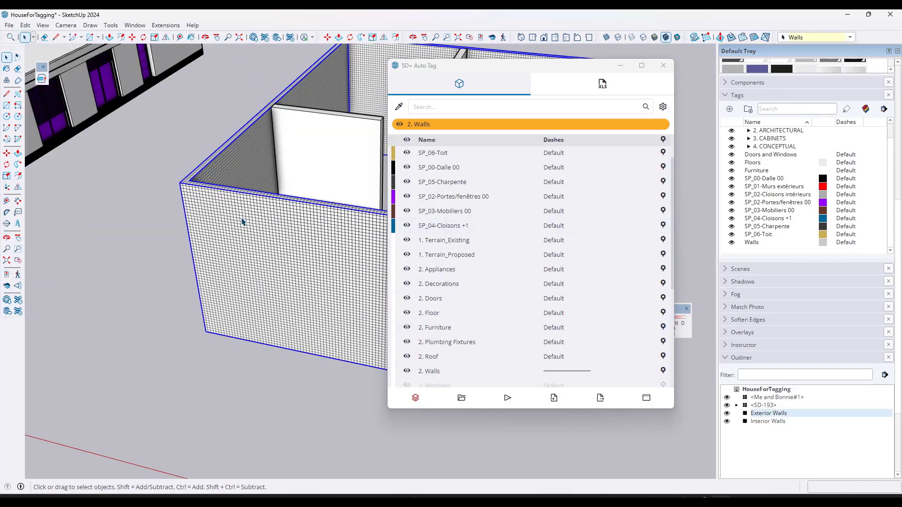
Step: Examine the Walls tag's grid hatching on the exterior walls up close and from farther away
scroll(190, 185, up, 3)
scroll(192, 185, up, 3)
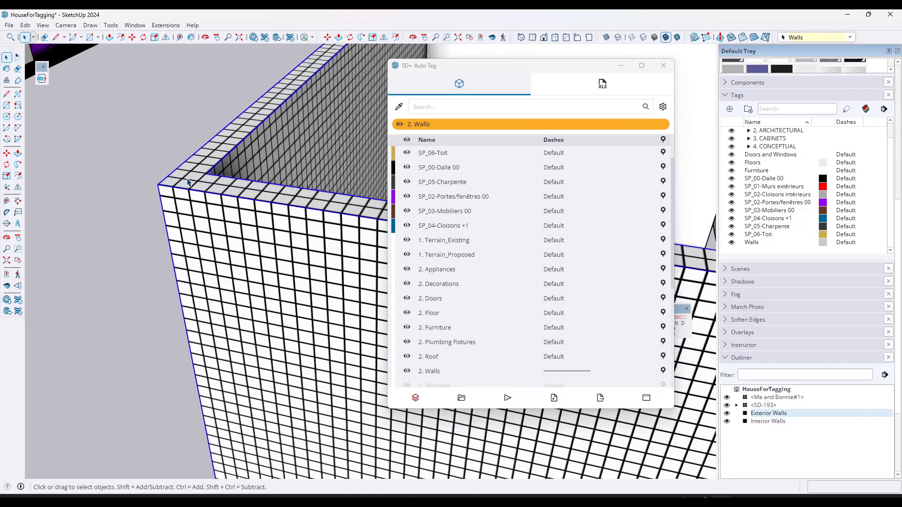
scroll(187, 183, down, 6)
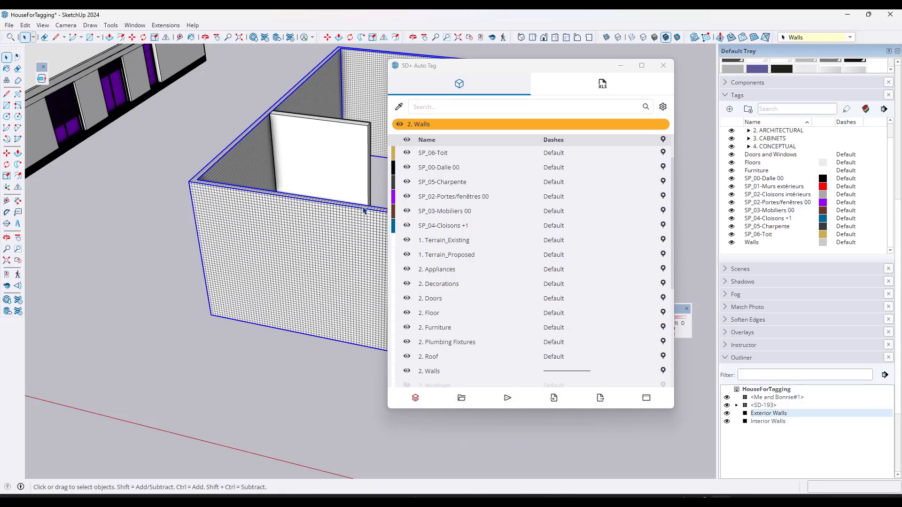
scroll(448, 278, down, 4)
scroll(224, 211, down, 4)
scroll(249, 188, up, 3)
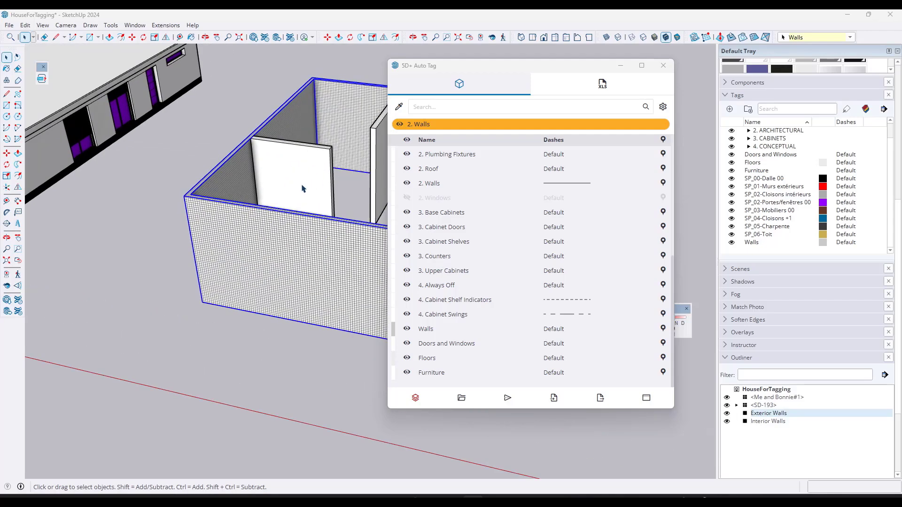
scroll(270, 208, up, 2)
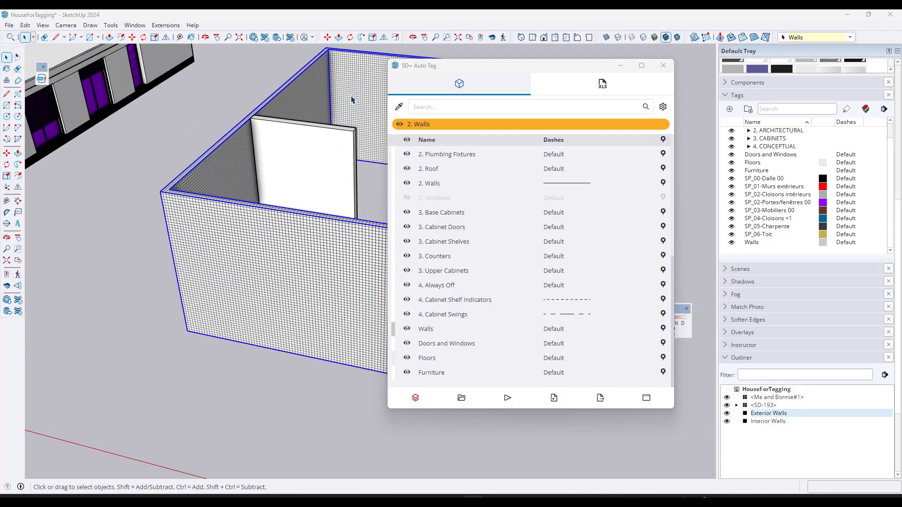
scroll(93, 209, down, 3)
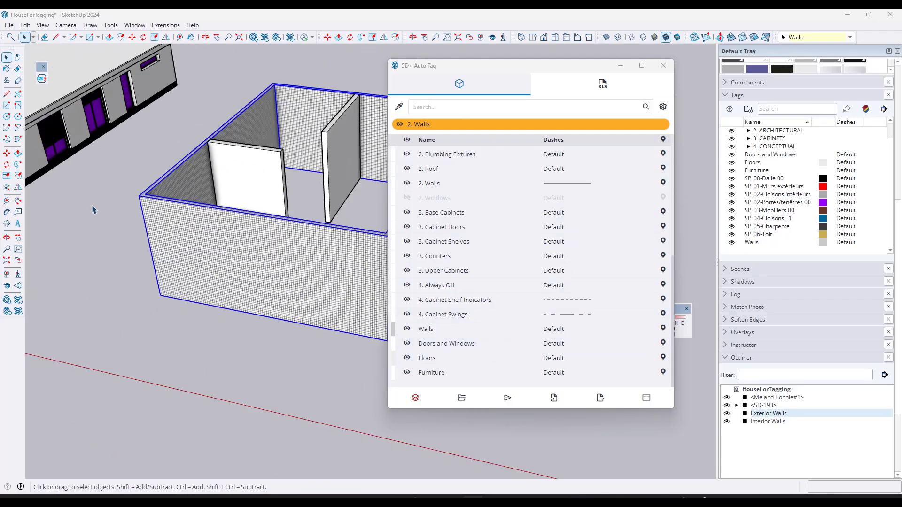
scroll(226, 203, up, 2)
scroll(255, 210, up, 3)
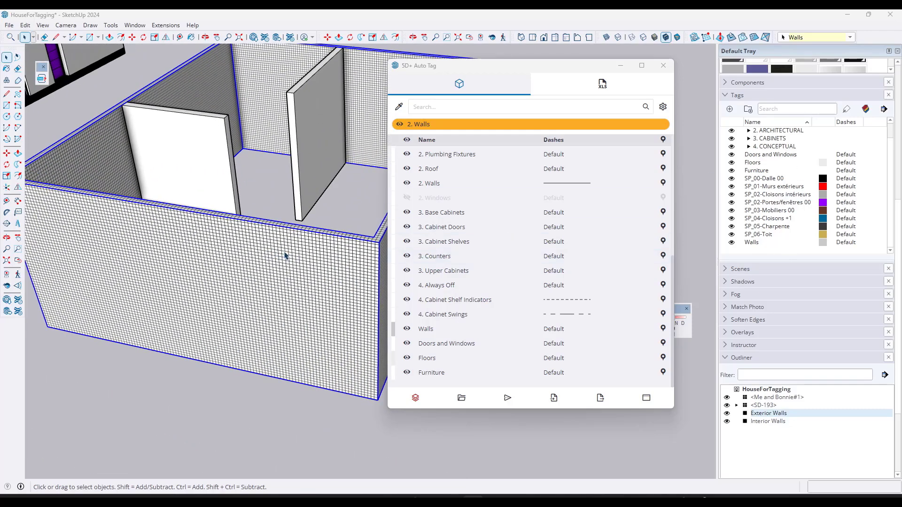
scroll(285, 256, down, 2)
scroll(254, 240, down, 2)
scroll(202, 228, up, 1)
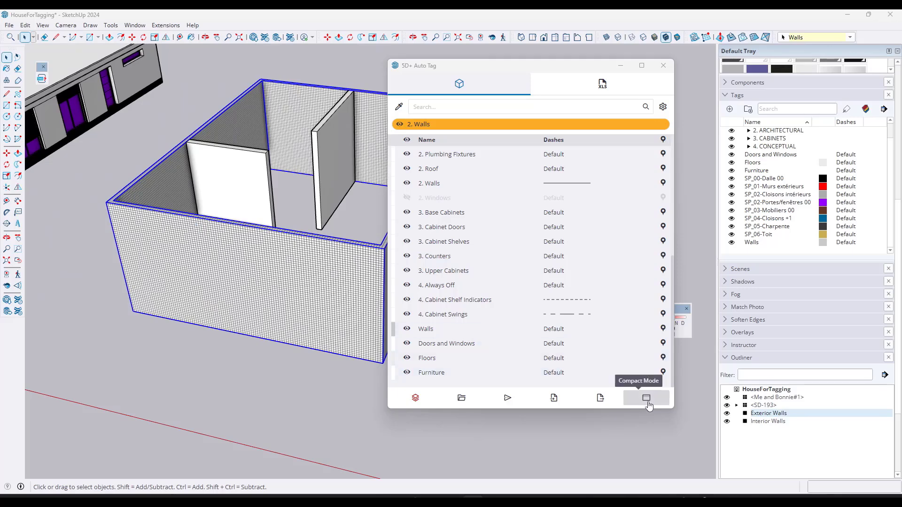
Step: Open the Excel tag import page of 5D+ Auto Tag
click(581, 86)
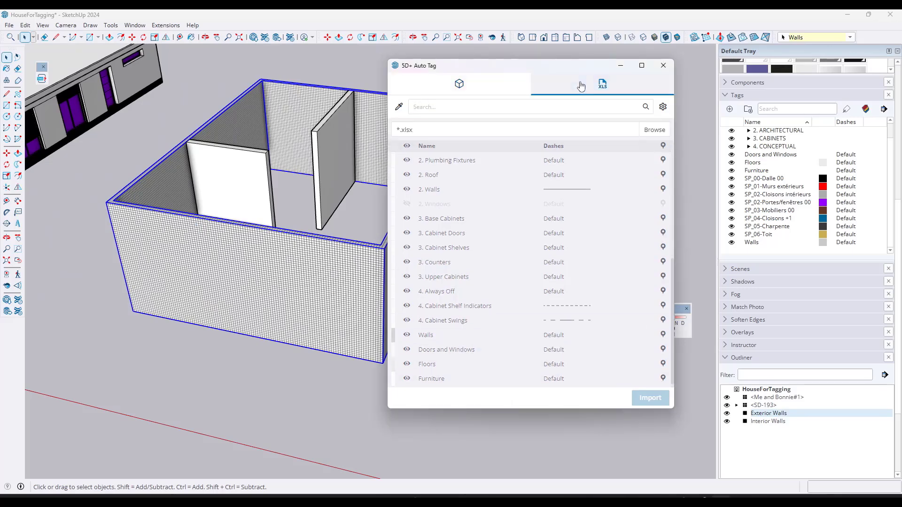